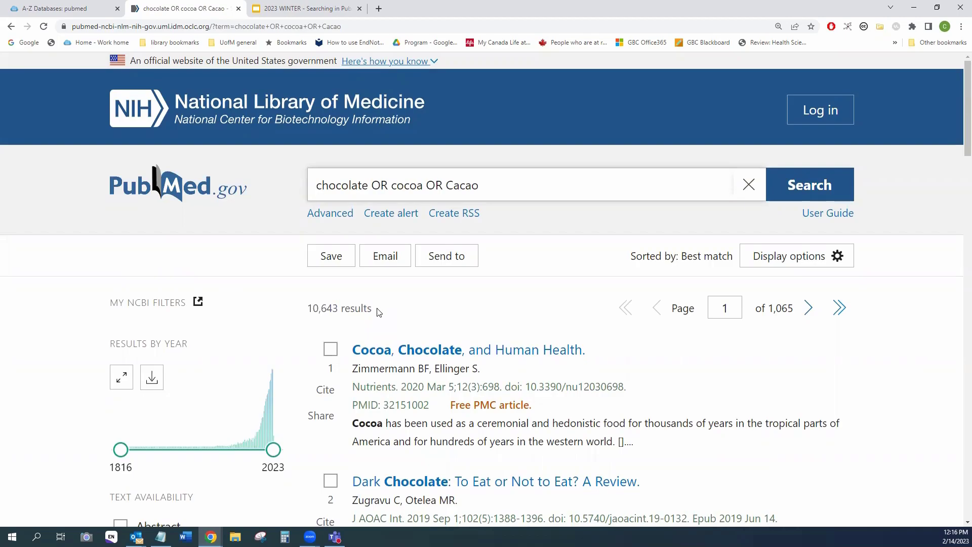
Step: Replace the current search with mood* OR "negative affect" OR "positive affect" and run it
triple_click(516, 185)
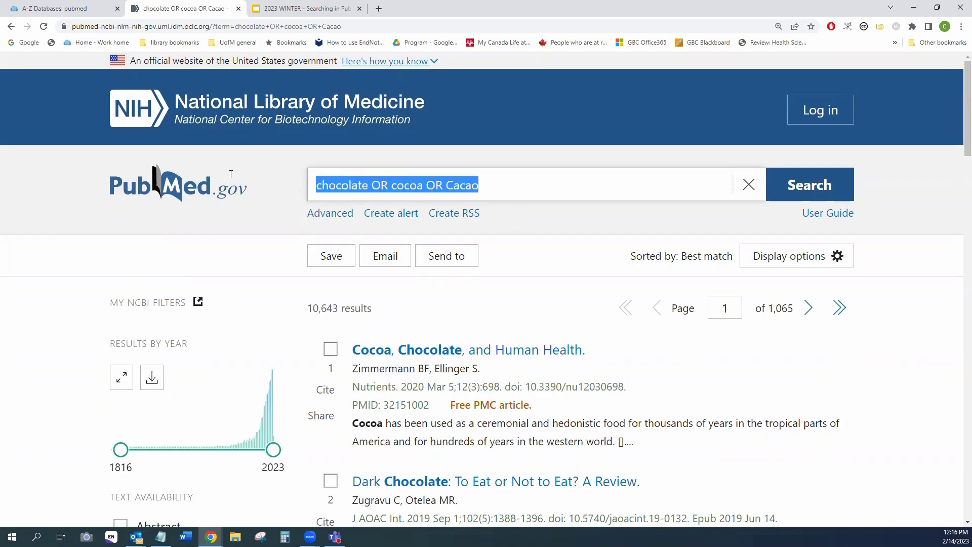
key(BackSpace)
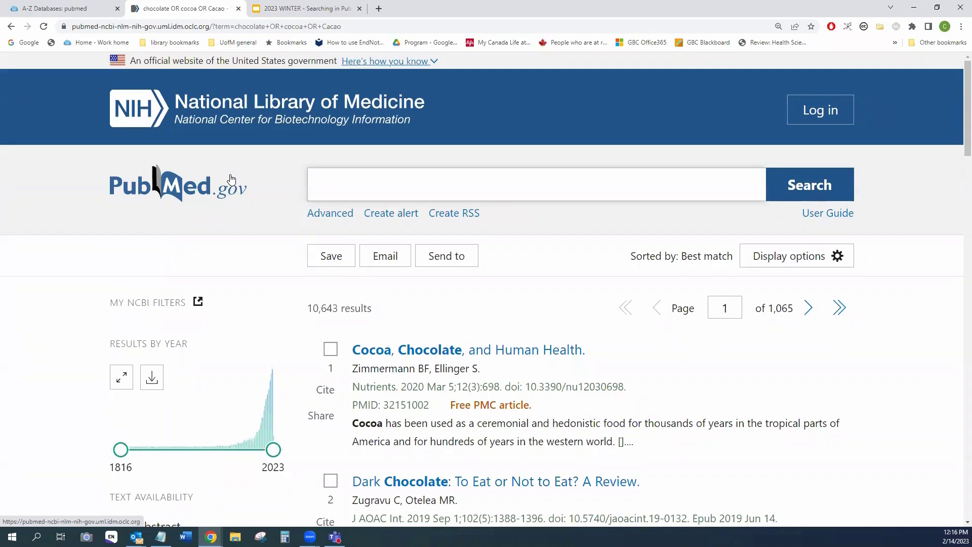
text(mood* OR "negat)
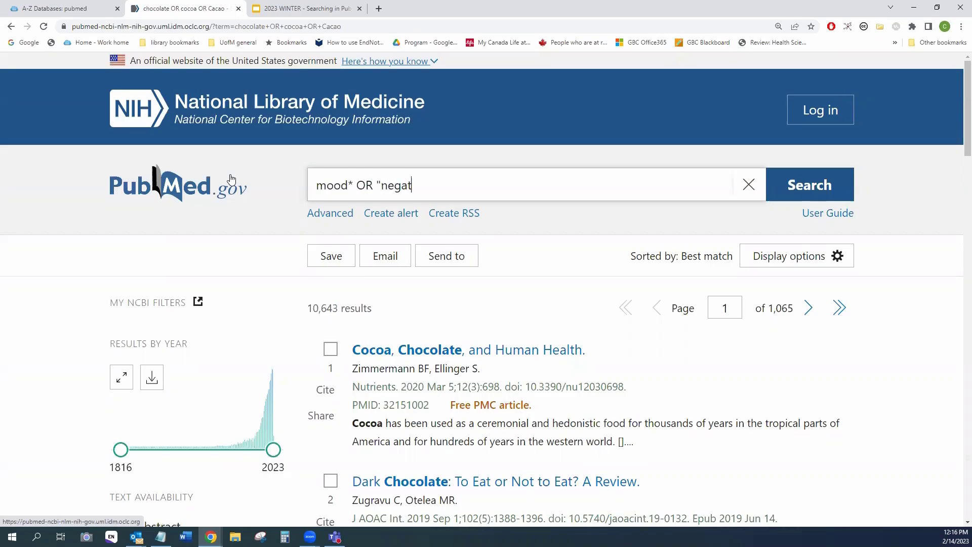
text(ive affect" OR "ps)
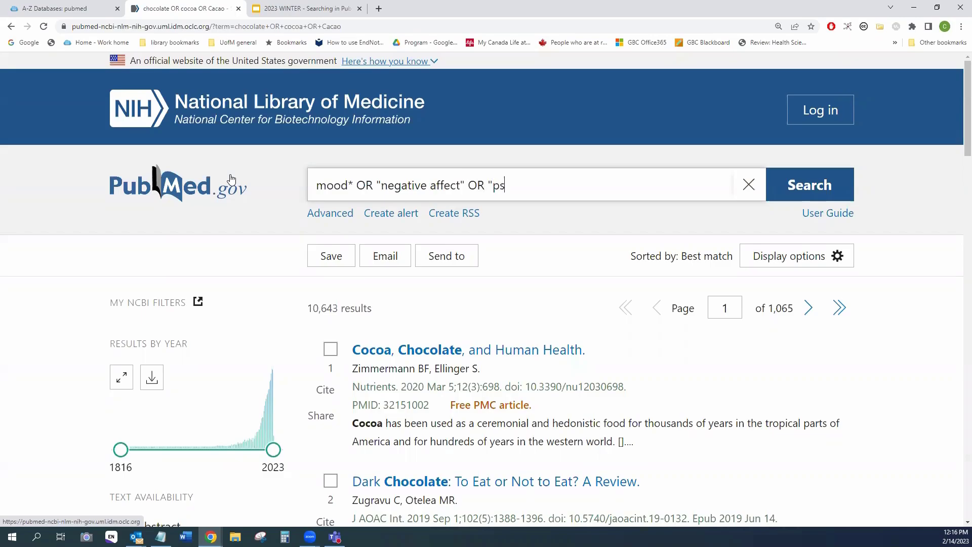
key(BackSpace)
text(ocitive affect")
key(Left)
key(Left)
key(BackSpace)
text(s)
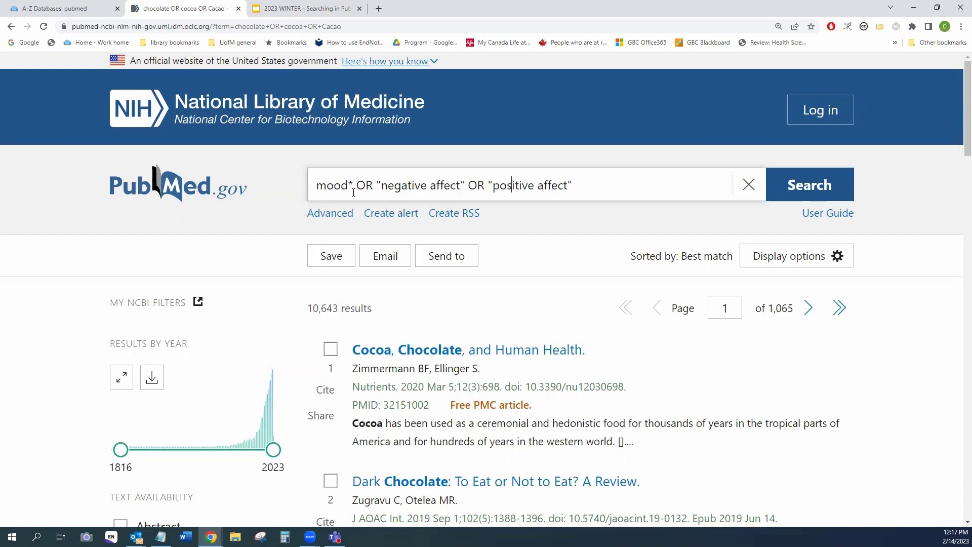
click(799, 186)
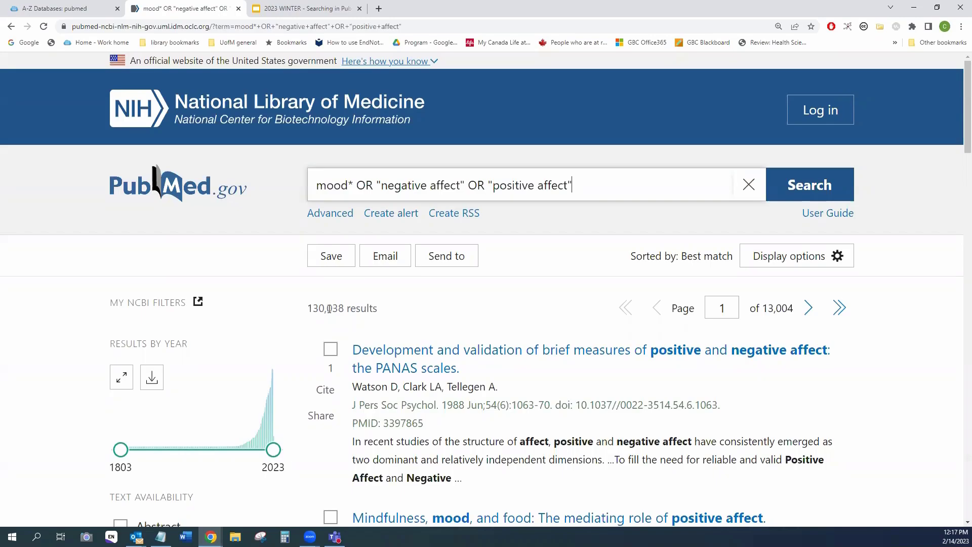
Step: In the advanced search, combine the chocolate and mood searches from the history as #3 AND #4 and run the query
click(339, 219)
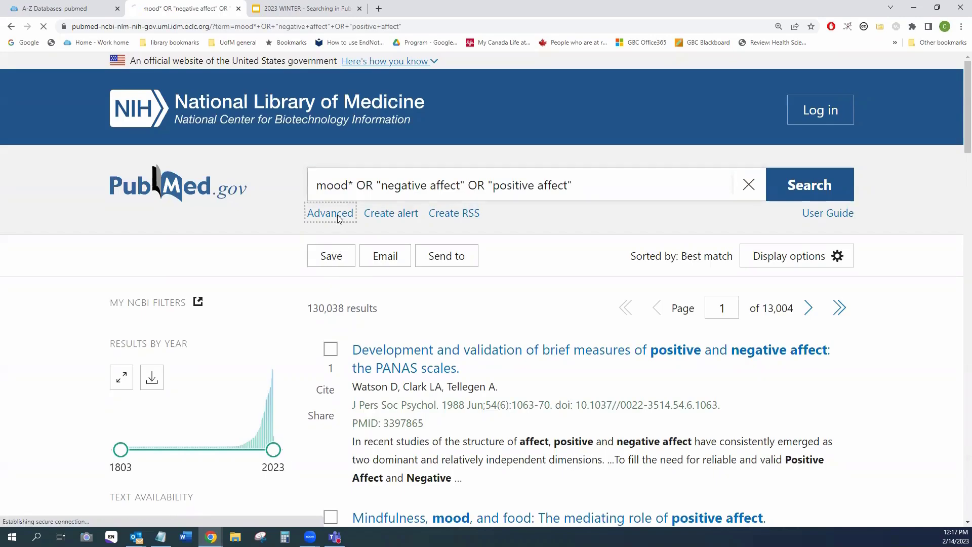
scroll(338, 219, down, 3)
scroll(338, 218, down, 1)
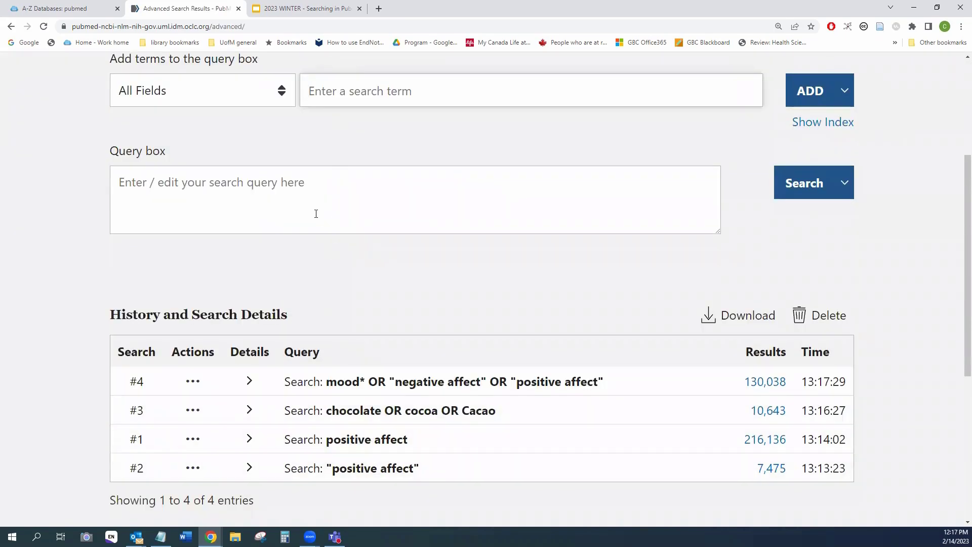
click(181, 182)
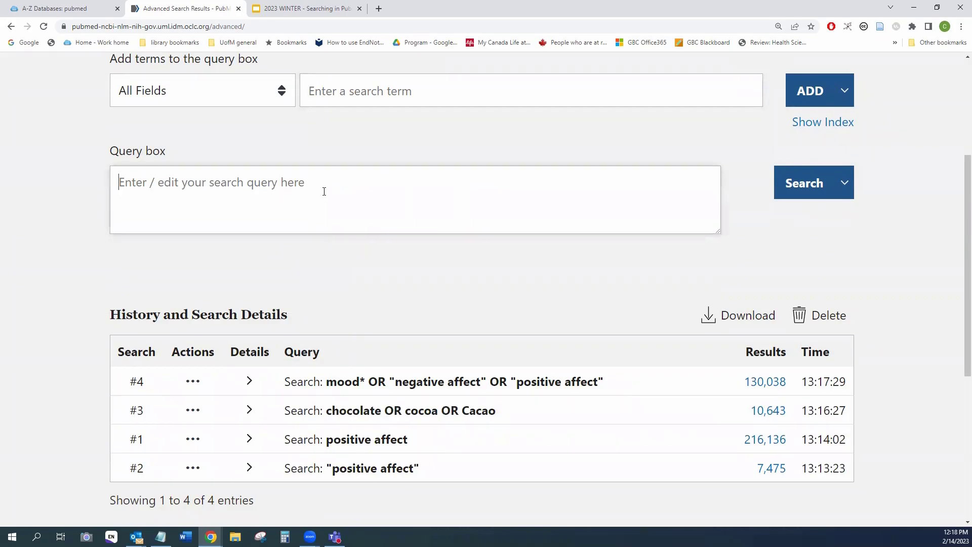
text(#3)
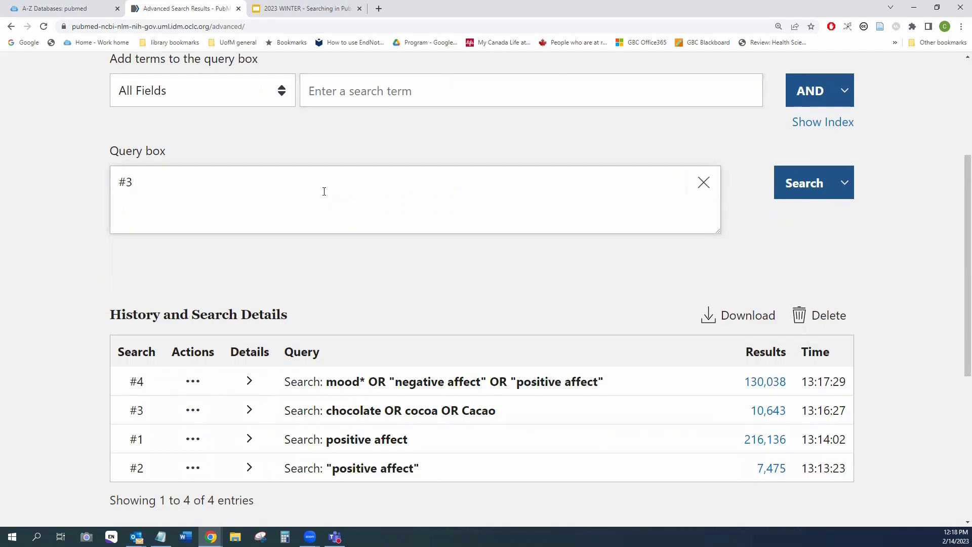
text( AND)
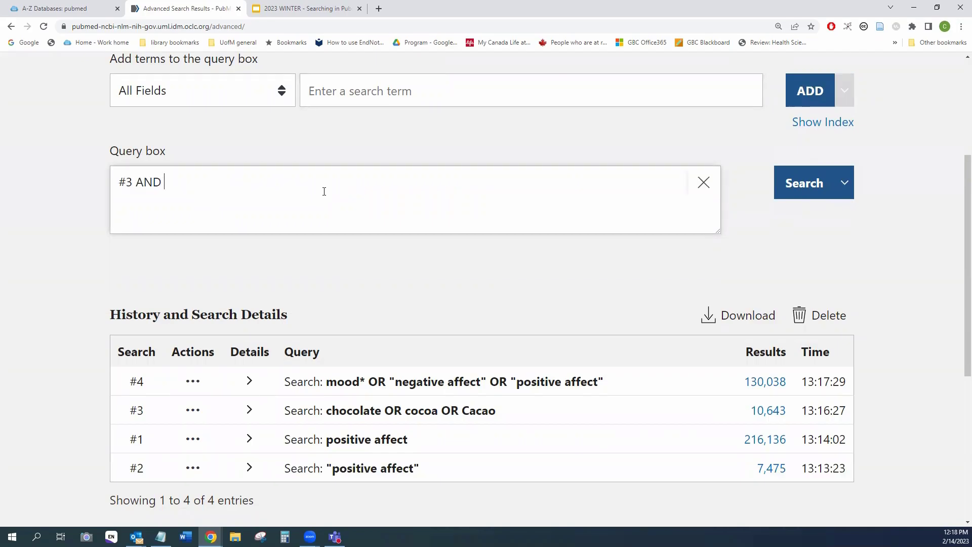
text( #4)
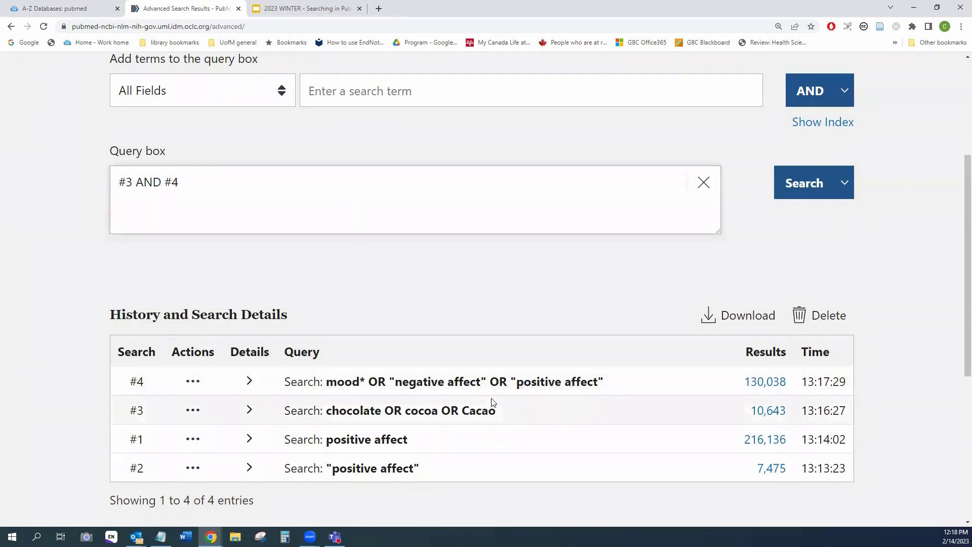
click(785, 189)
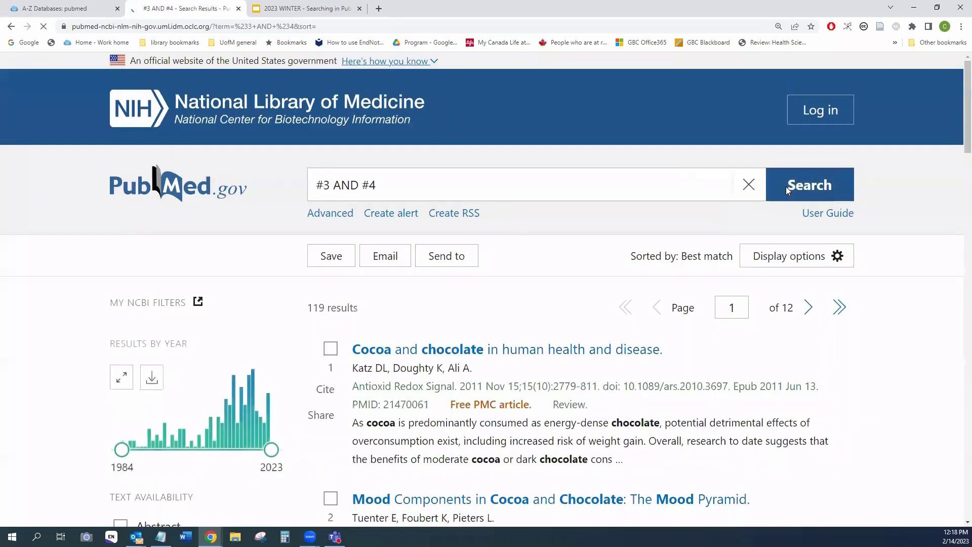
Step: Open the article "Mood Components in Cocoa and Chocolate: The Mood Pyramid" from the combined search results
scroll(384, 310, down, 3)
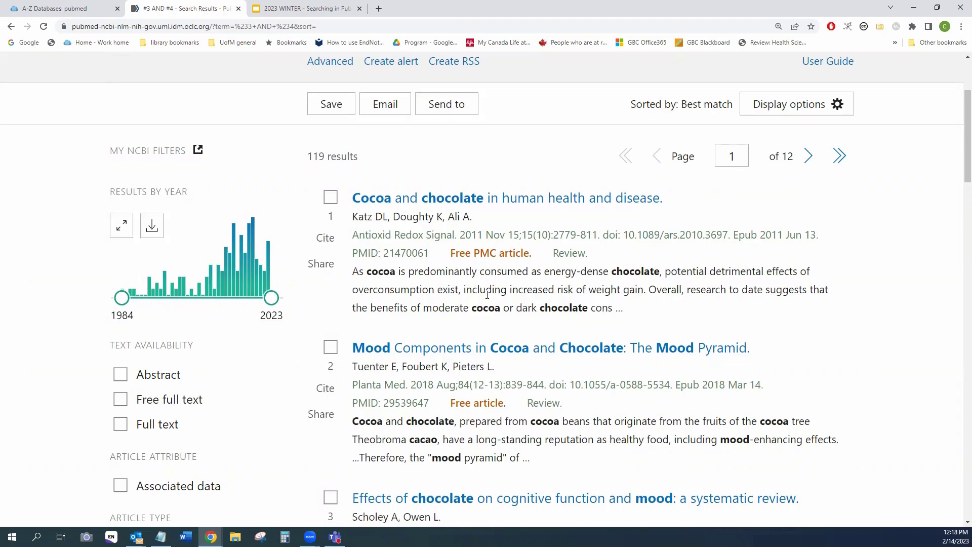
scroll(487, 294, down, 2)
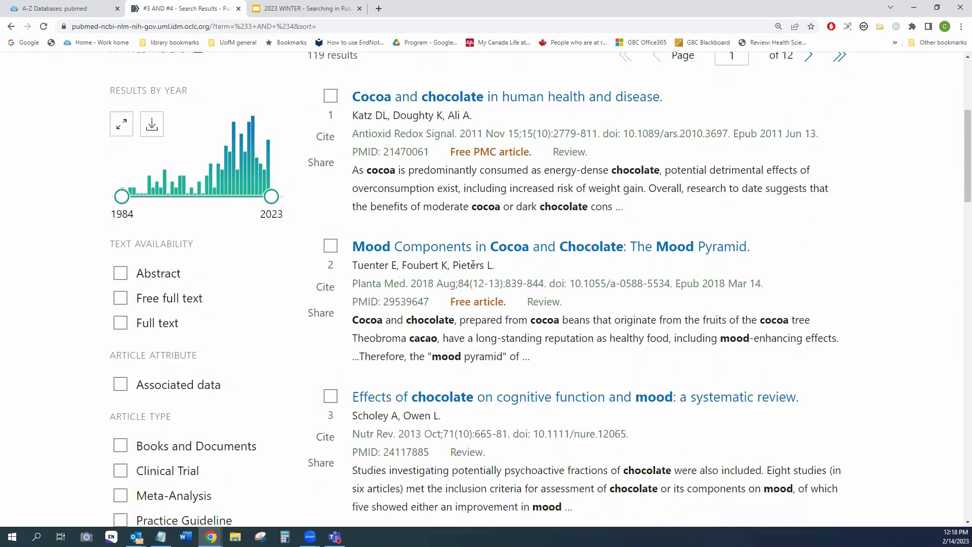
click(463, 249)
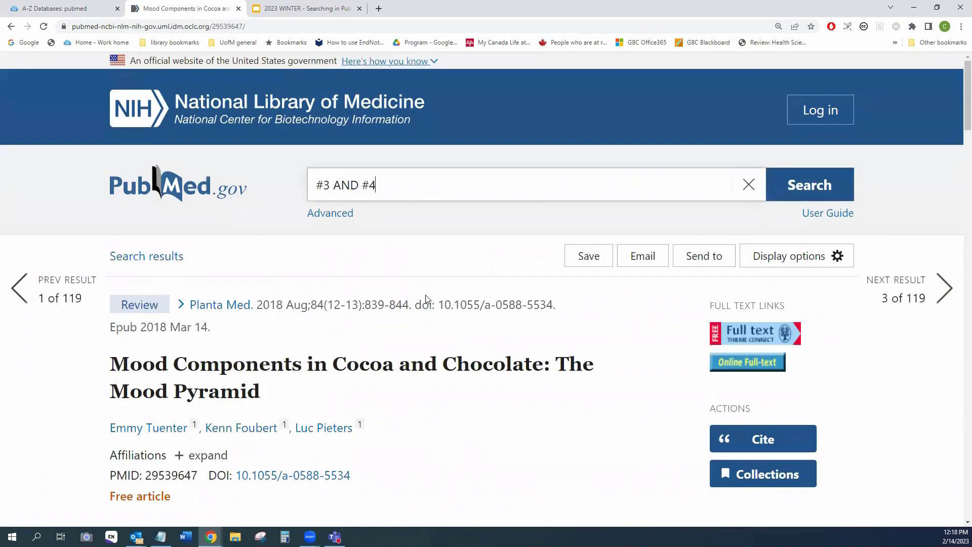
Step: Examine the article's abstract, similar articles and full text links, dismissing the library access popup
scroll(425, 298, down, 2)
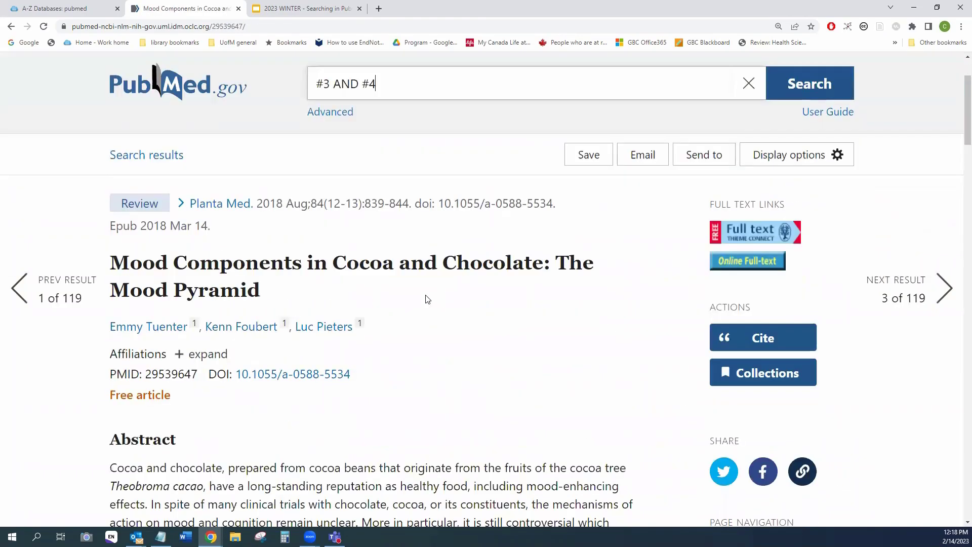
scroll(425, 299, down, 6)
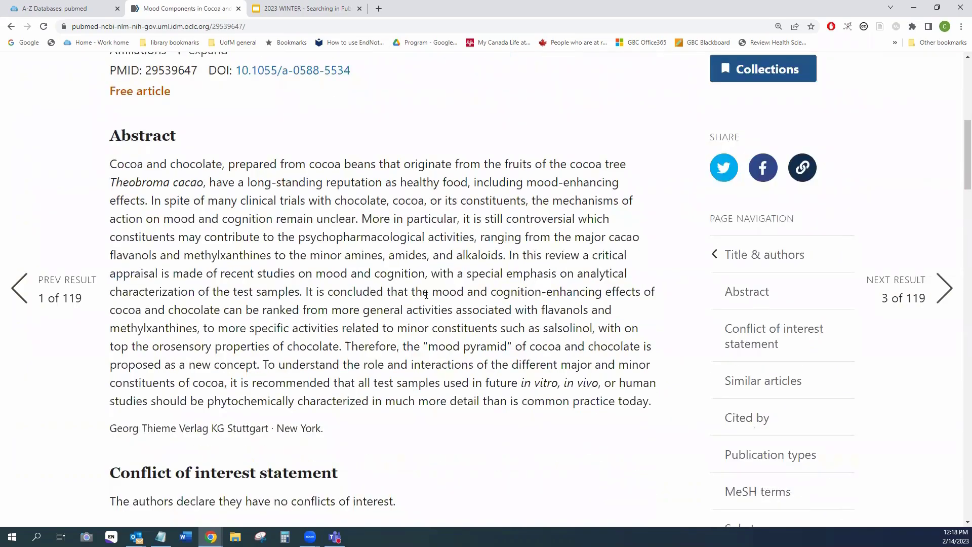
scroll(425, 293, down, 6)
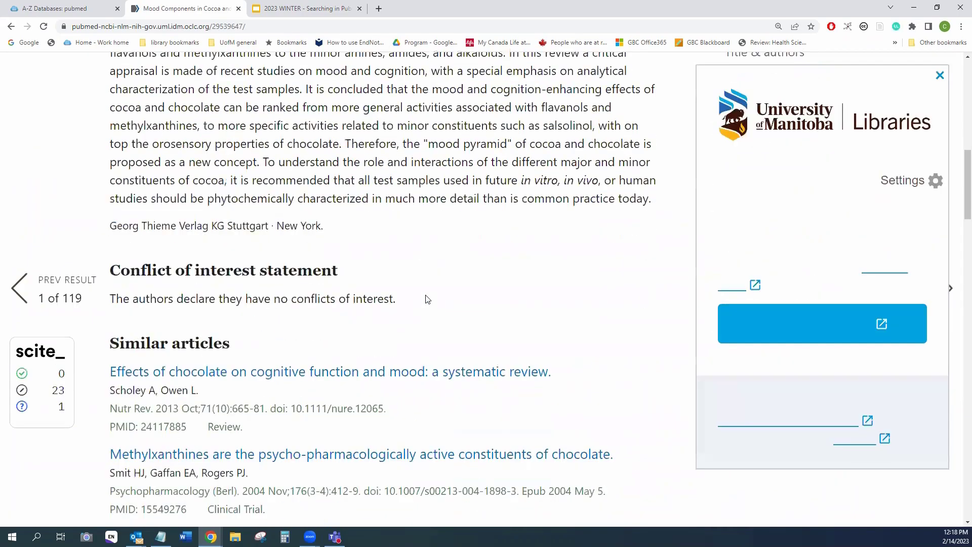
scroll(425, 299, down, 2)
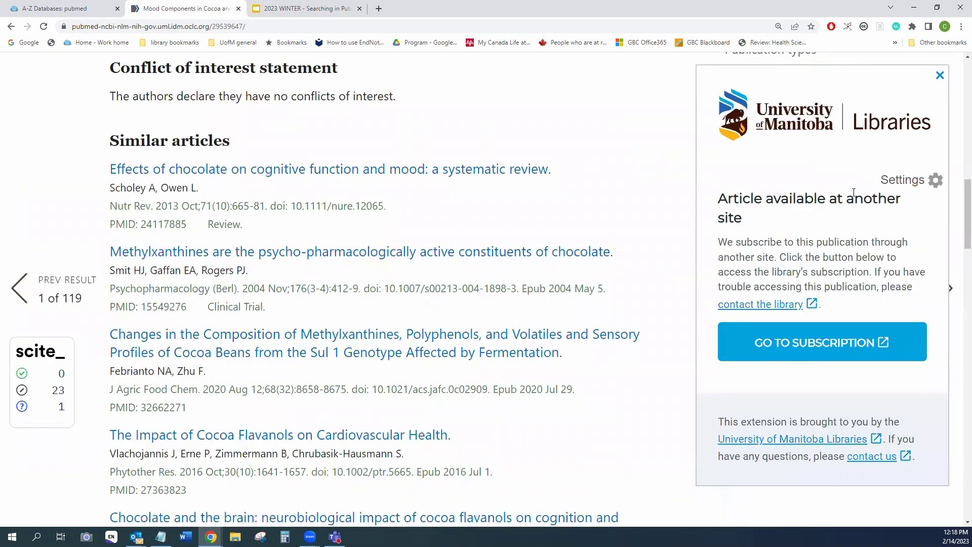
click(938, 76)
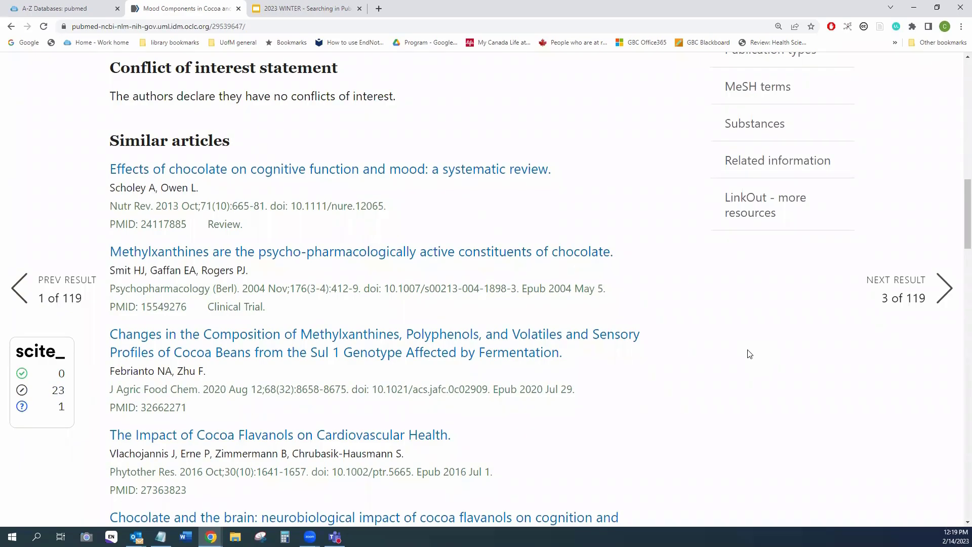
scroll(702, 331, down, 2)
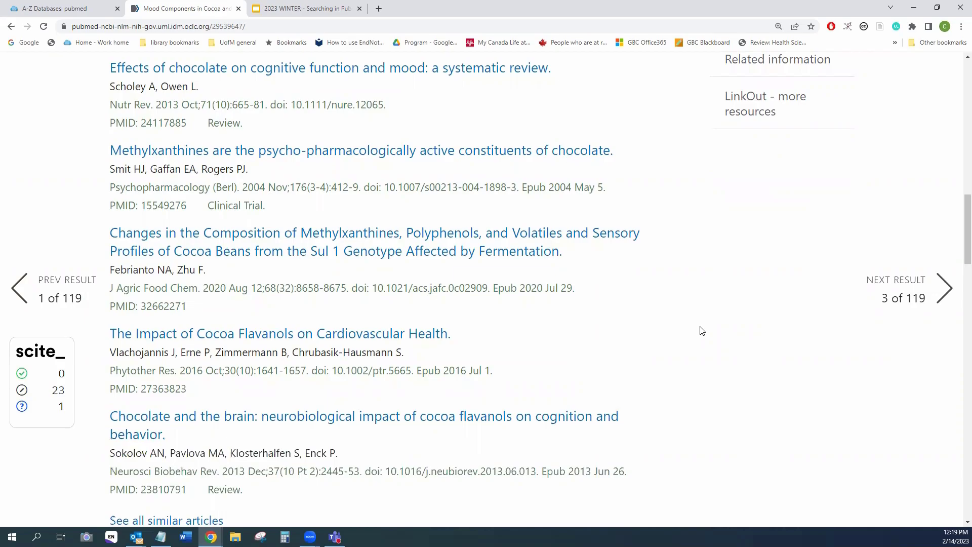
scroll(702, 330, up, 15)
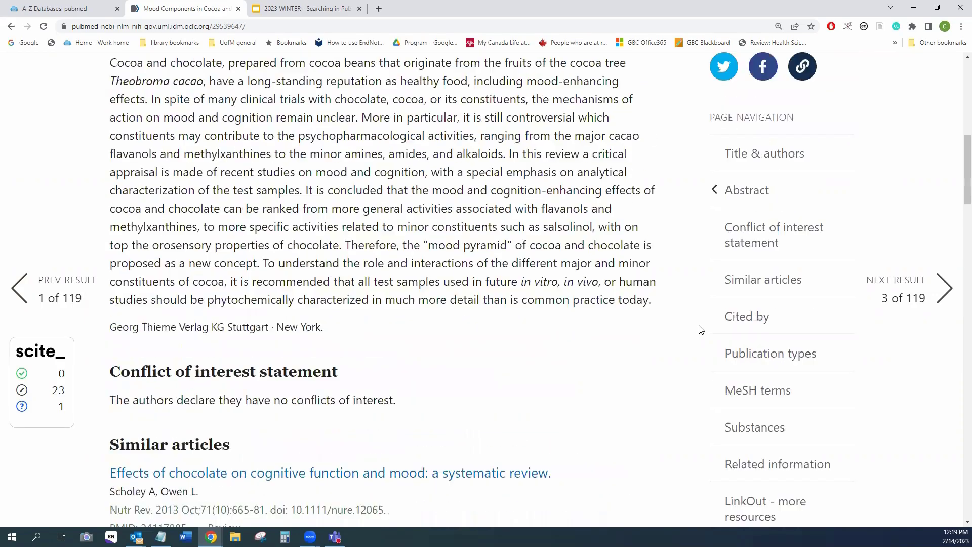
scroll(701, 329, up, 2)
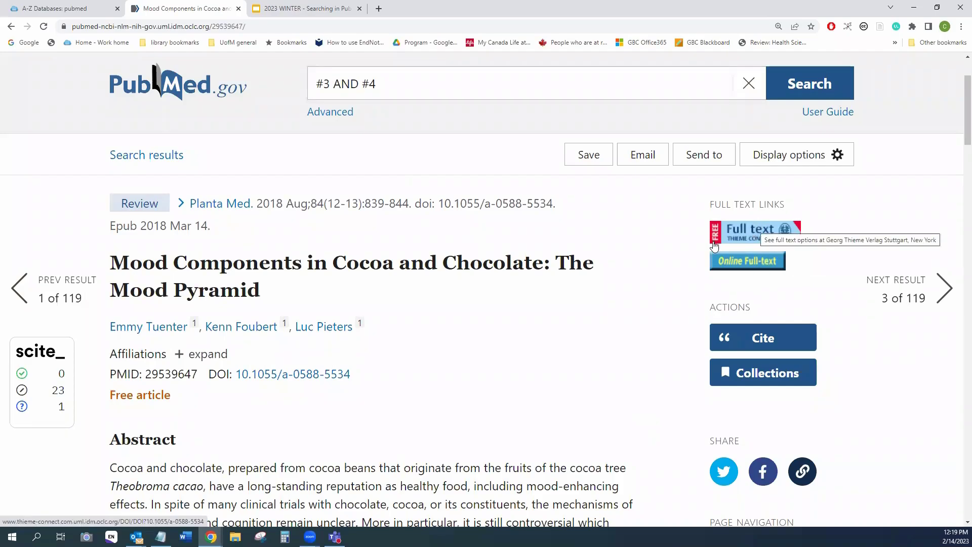
Step: Return to the search results, open "Effects of chocolate on cognitive function and mood: a systematic review" and dismiss the library popup
click(165, 160)
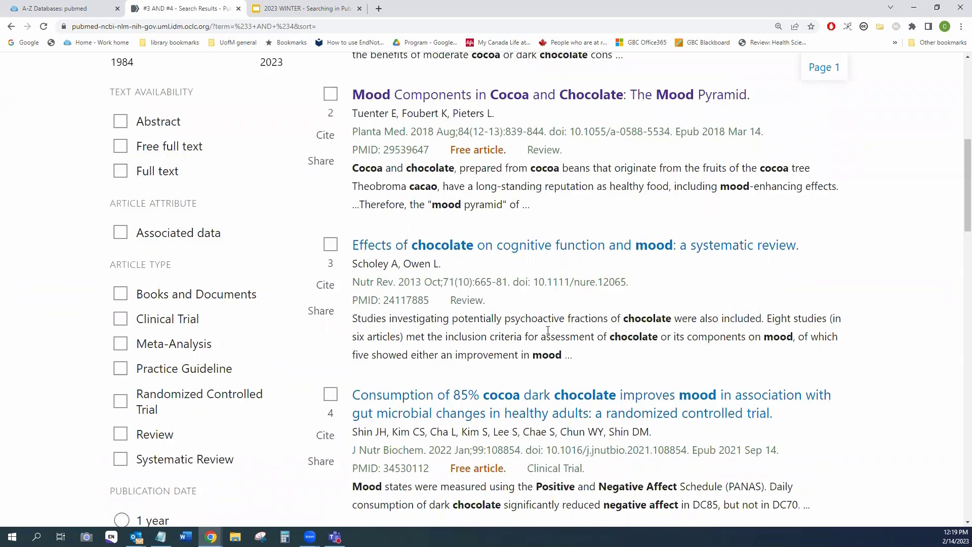
click(539, 250)
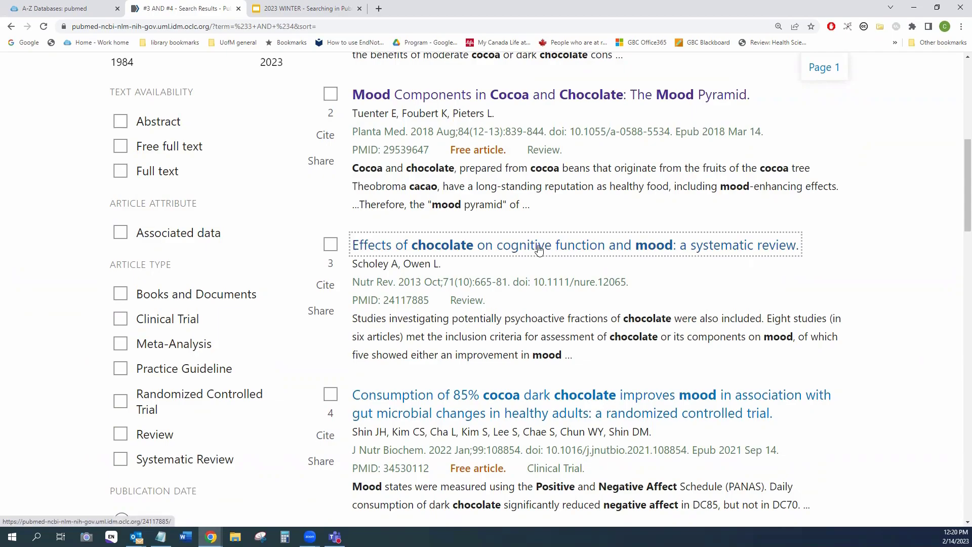
click(463, 248)
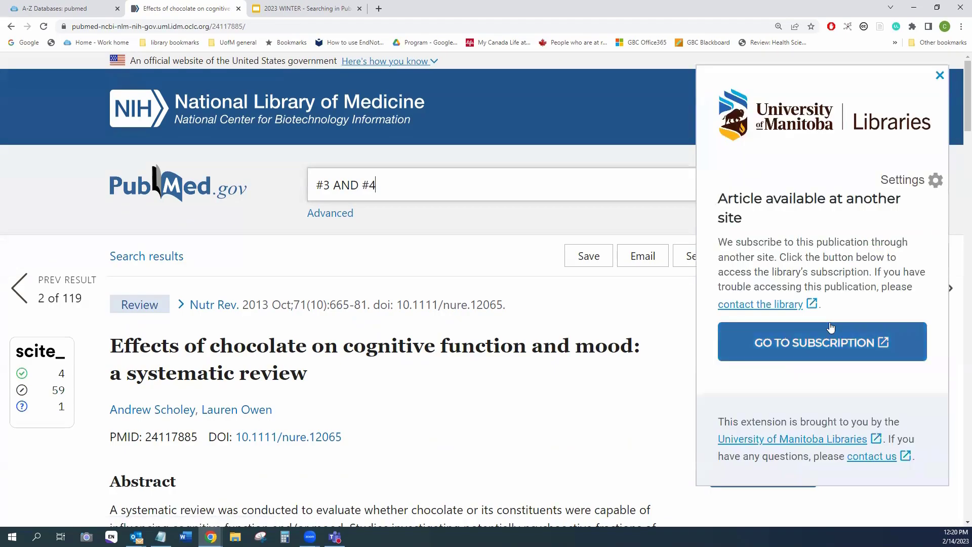
click(939, 75)
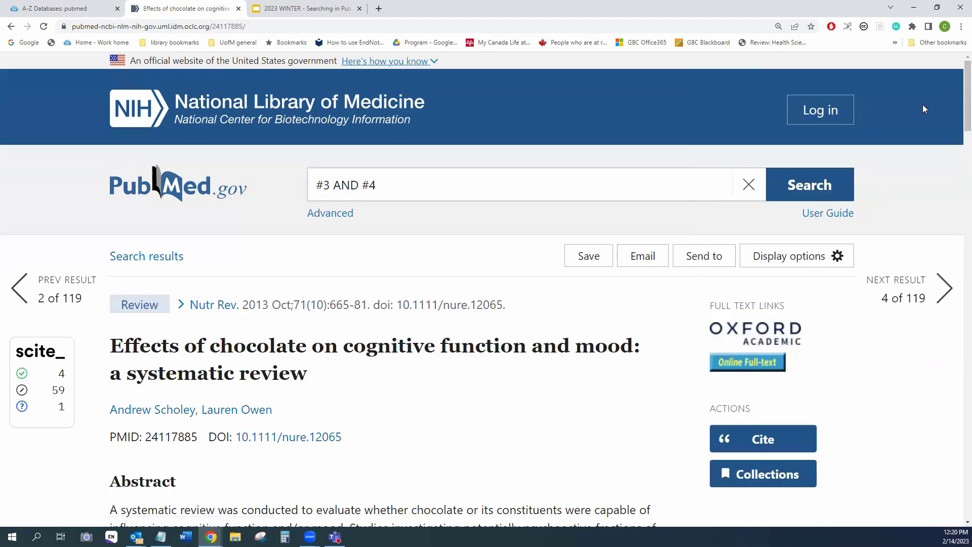
Step: Open the review's full text at Oxford Academic, dismiss the notices and highlight "uml" in the page's web address
click(720, 340)
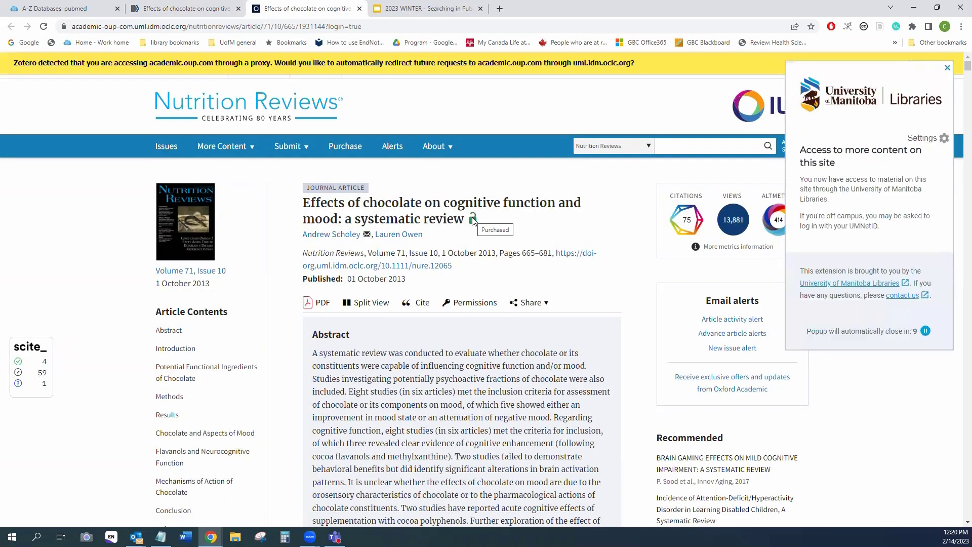
click(947, 68)
click(946, 65)
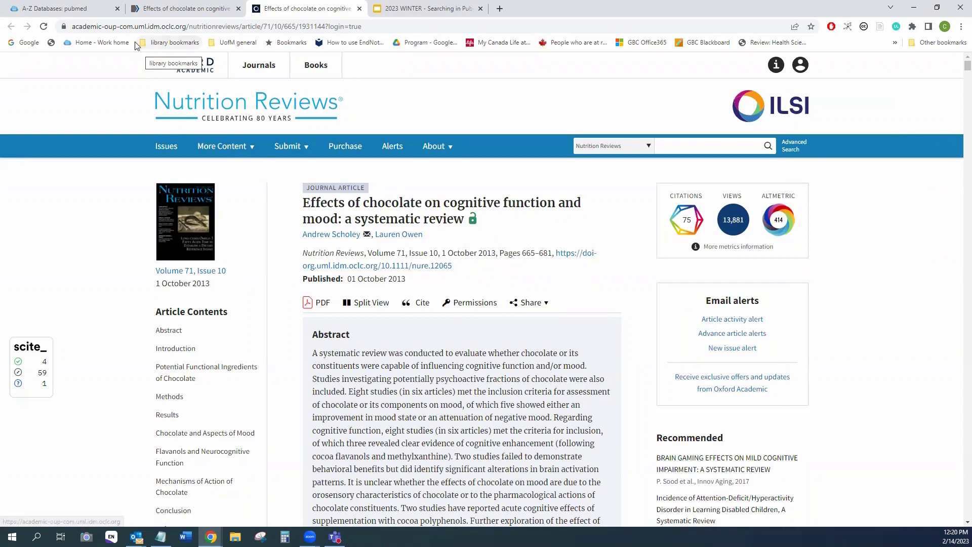
drag(135, 27, 147, 27)
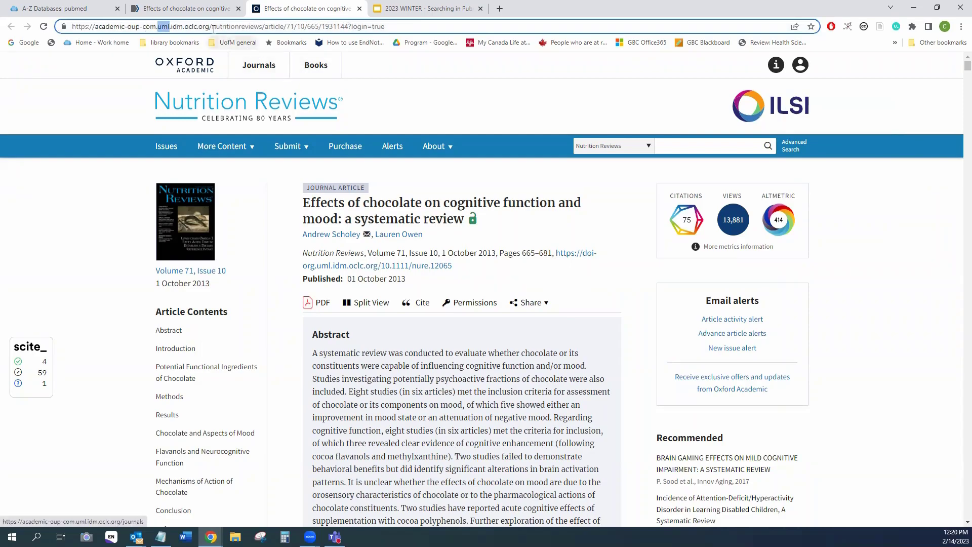
Step: Go back to the PubMed results for #3 AND #4 and look through the articles further down the list
click(177, 10)
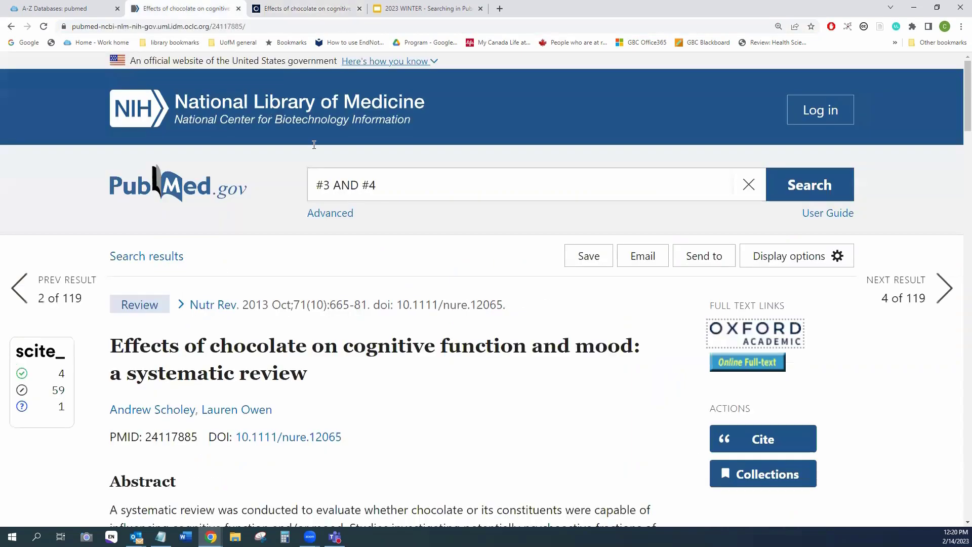
click(138, 257)
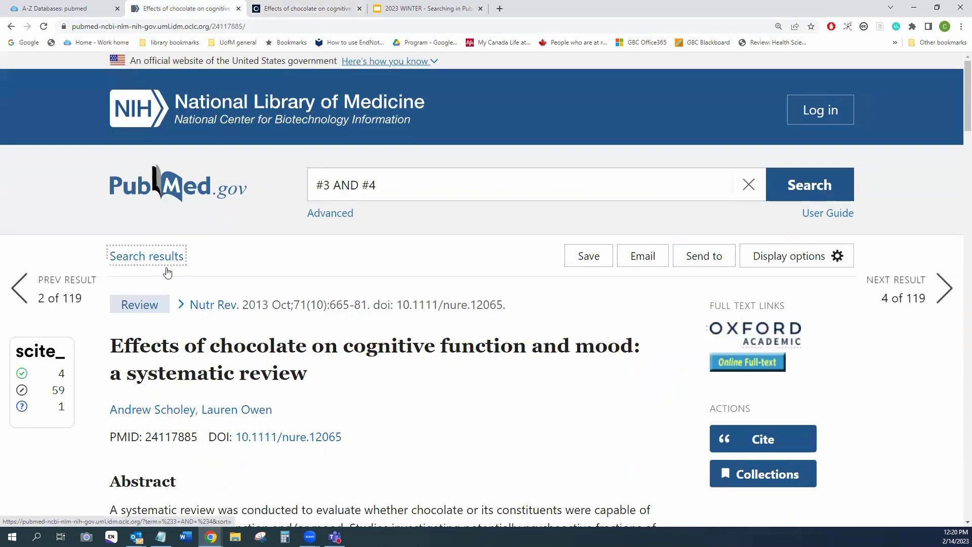
scroll(374, 364, down, 15)
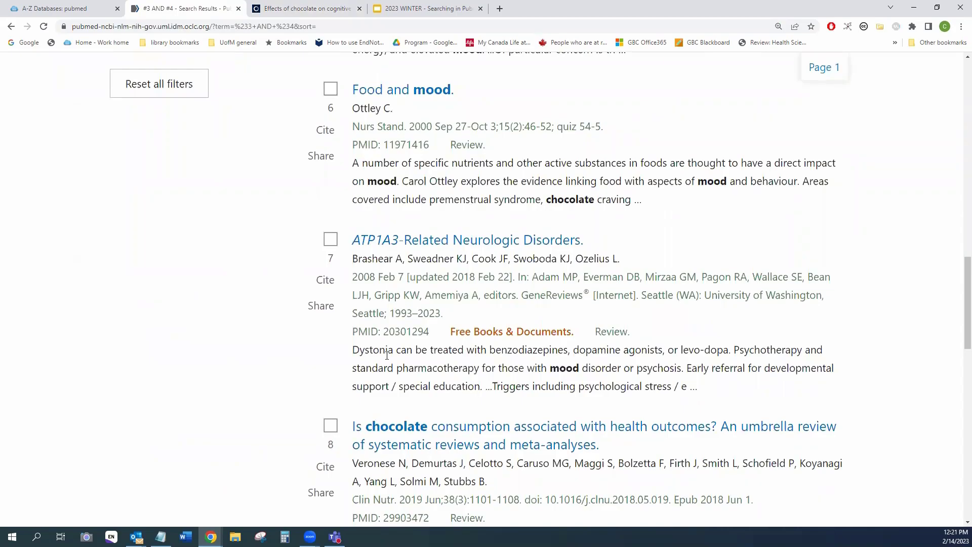
scroll(386, 354, down, 3)
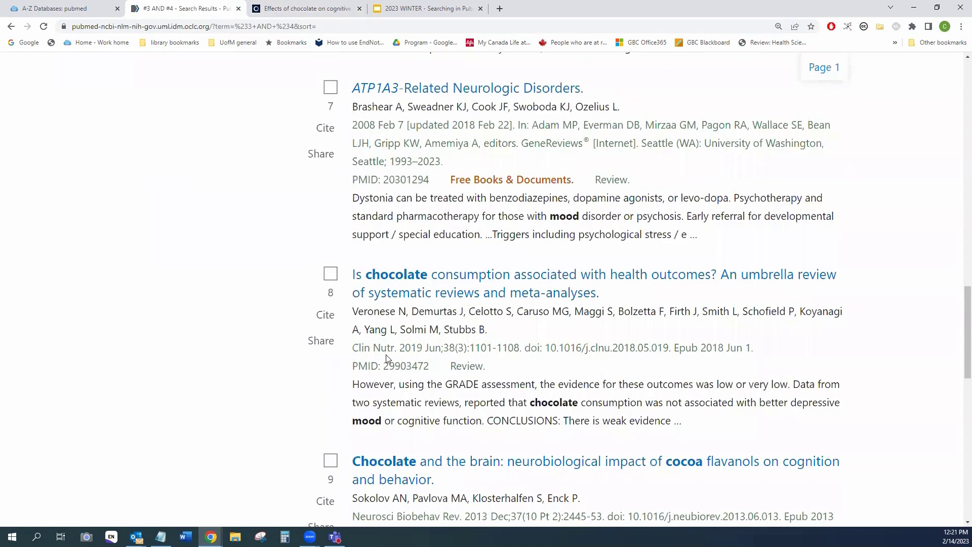
Step: Open the umbrella review on chocolate consumption and health outcomes, dismiss the library popup, and view its University of Manitoba full text options
click(401, 291)
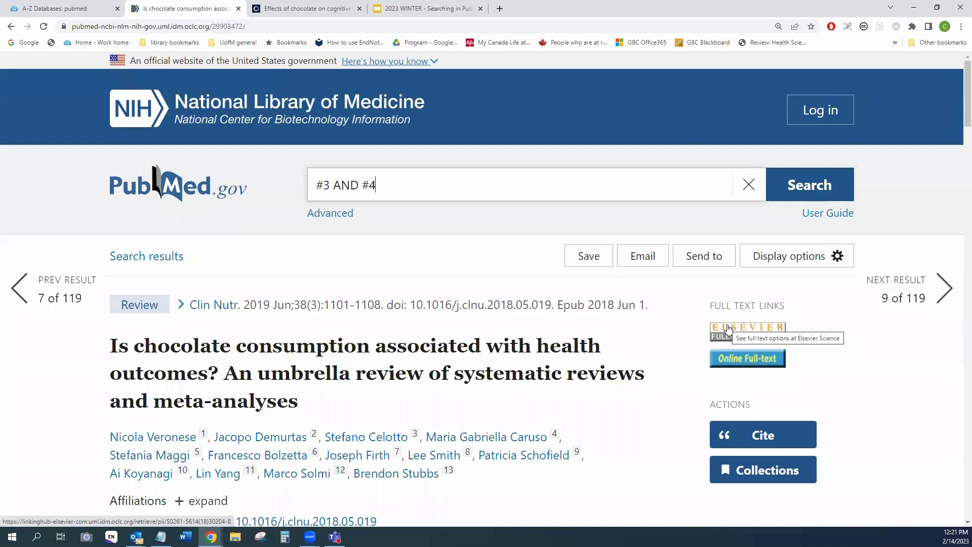
click(750, 362)
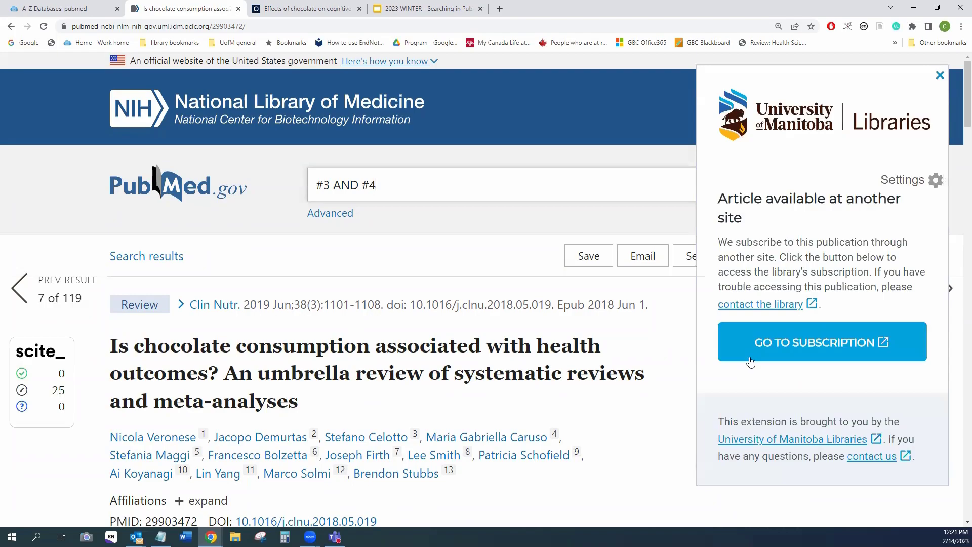
click(940, 77)
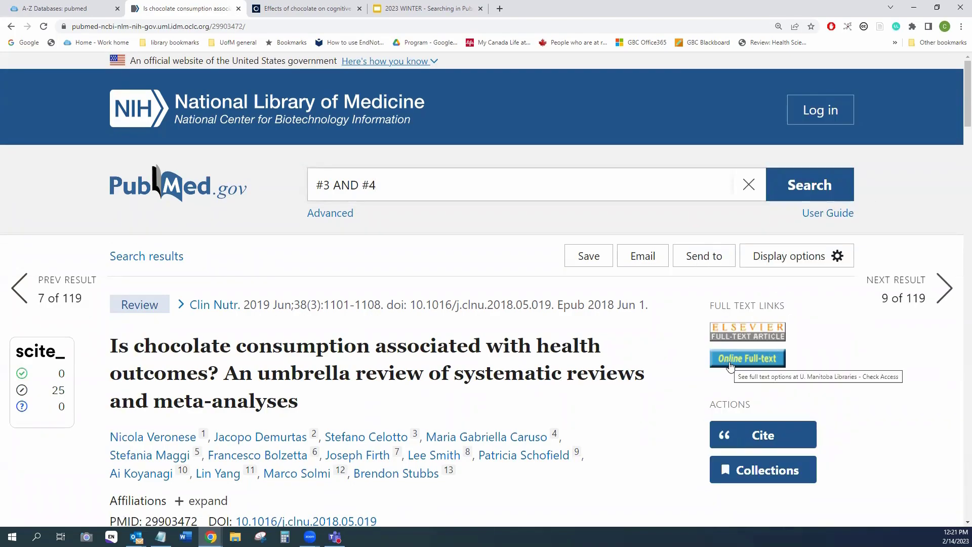
click(730, 364)
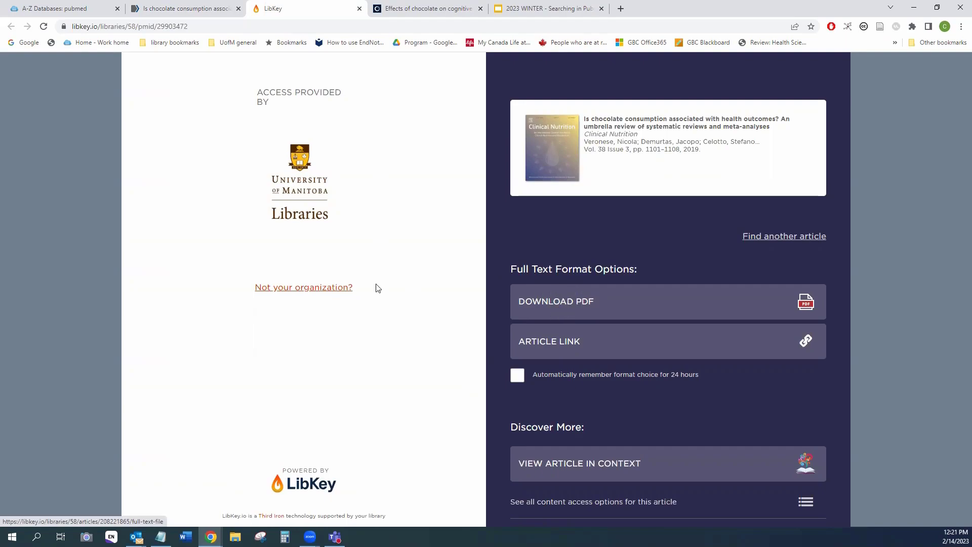
click(359, 9)
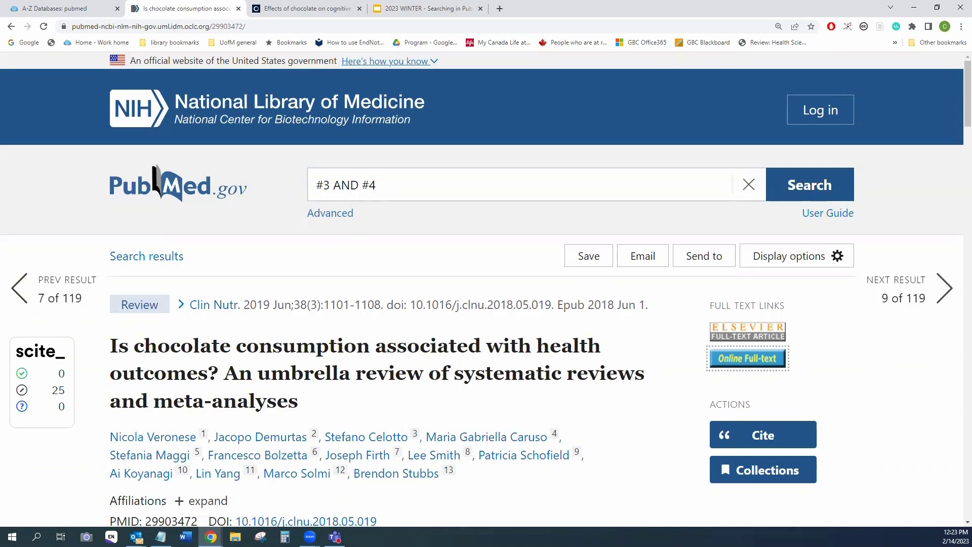
Step: Return to the #3 AND #4 search results and try adjusting the start year of the results timeline
key(alt+Tab)
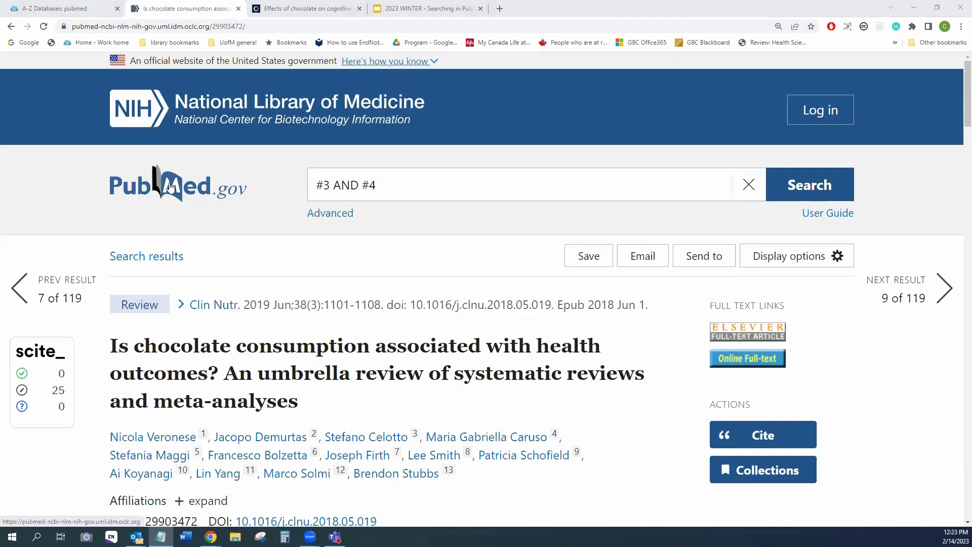
click(168, 260)
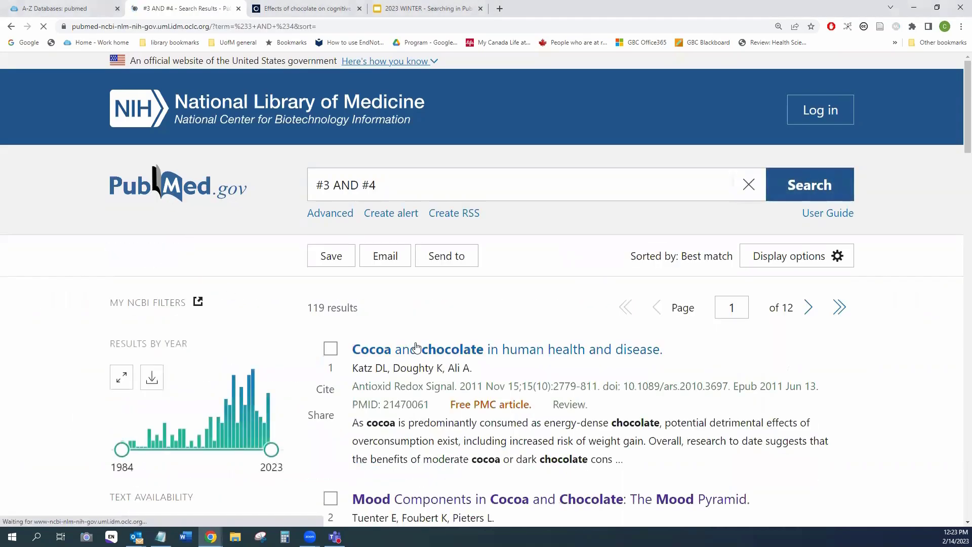
scroll(307, 278, up, 3)
scroll(307, 278, up, 20)
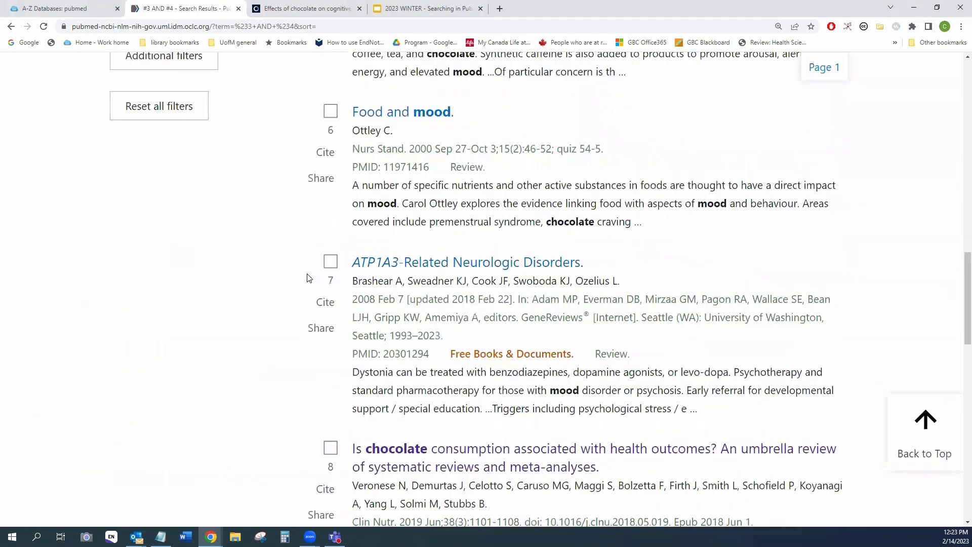
scroll(307, 278, up, 4)
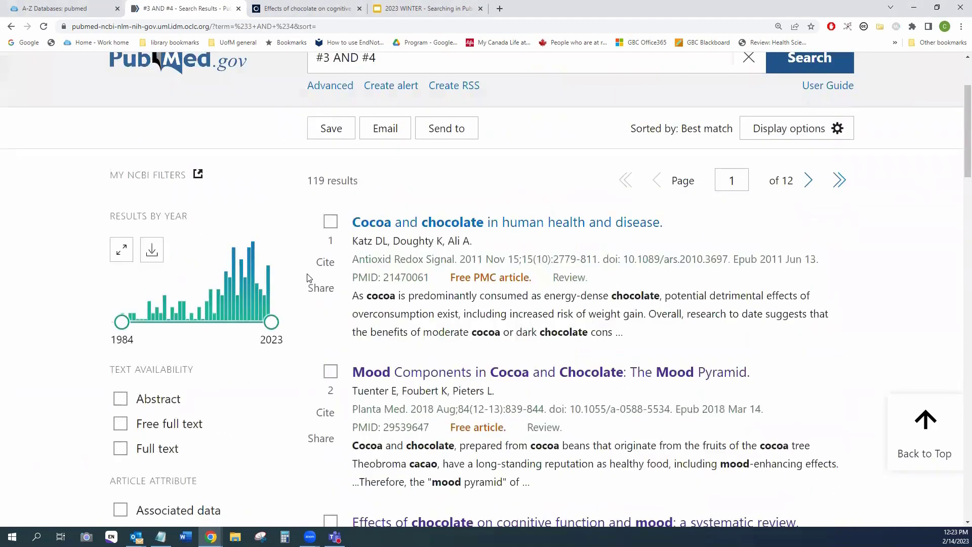
scroll(307, 278, down, 4)
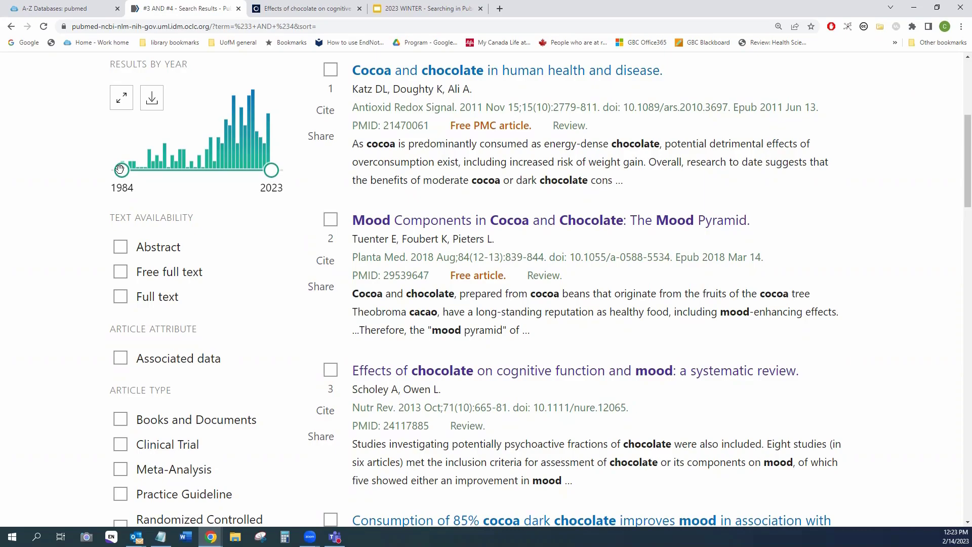
mouse_move(120, 169)
mouse_down()
mouse_move(186, 169)
mouse_move(108, 169)
mouse_up()
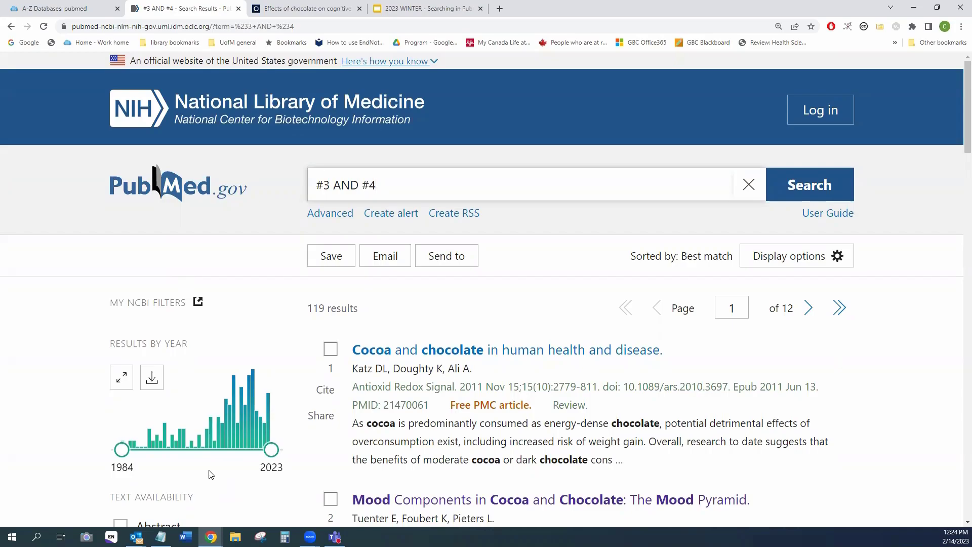
Step: Examine the standard result filters and the additional filter options for article type, species and language
scroll(210, 475, down, 4)
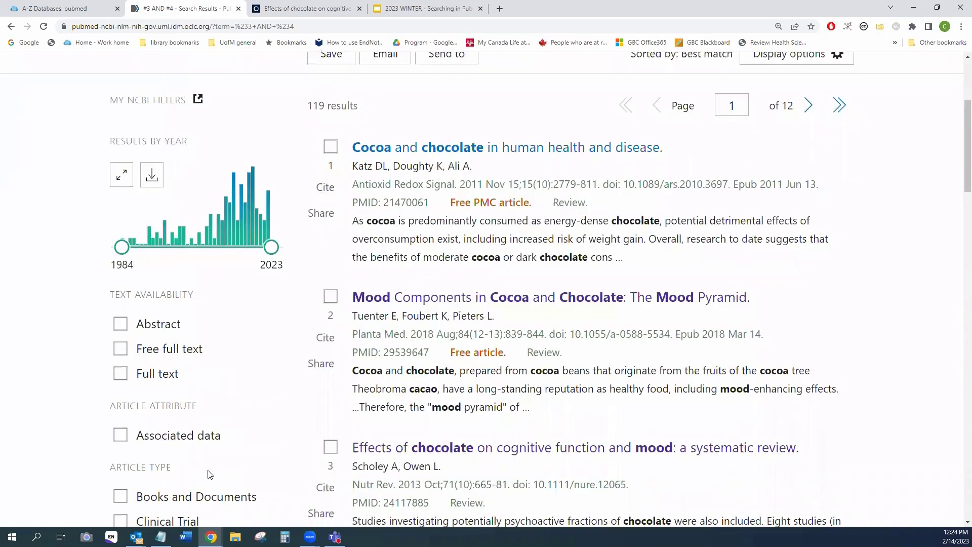
scroll(210, 474, down, 1)
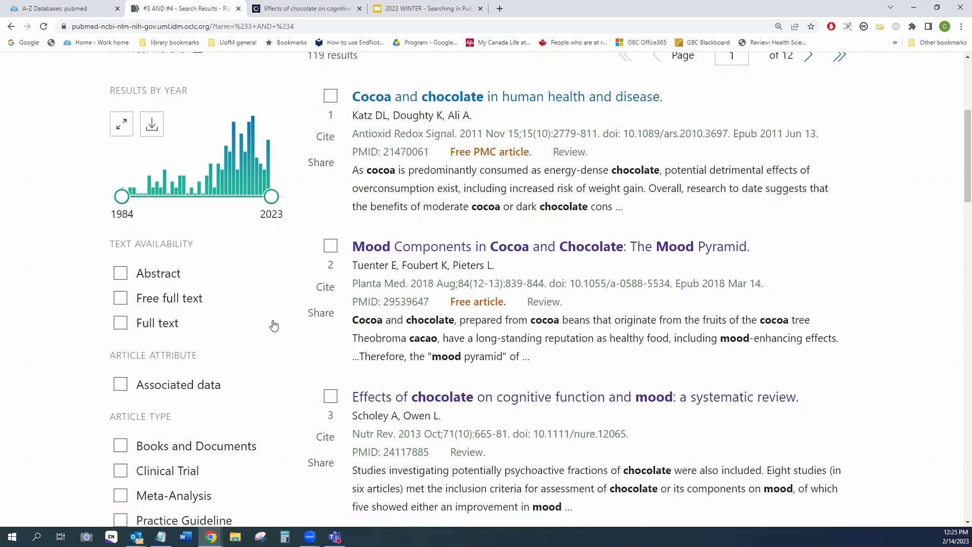
scroll(273, 325, down, 5)
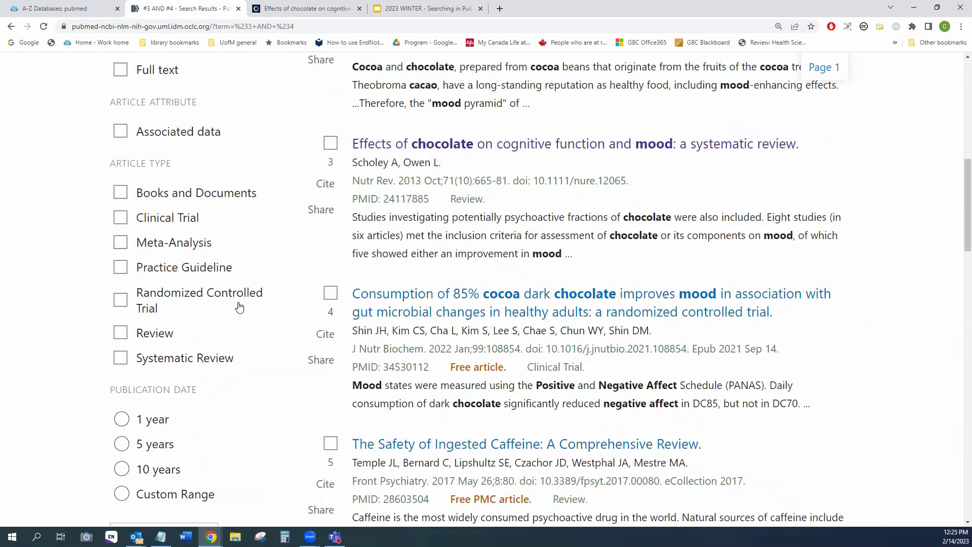
scroll(239, 307, down, 4)
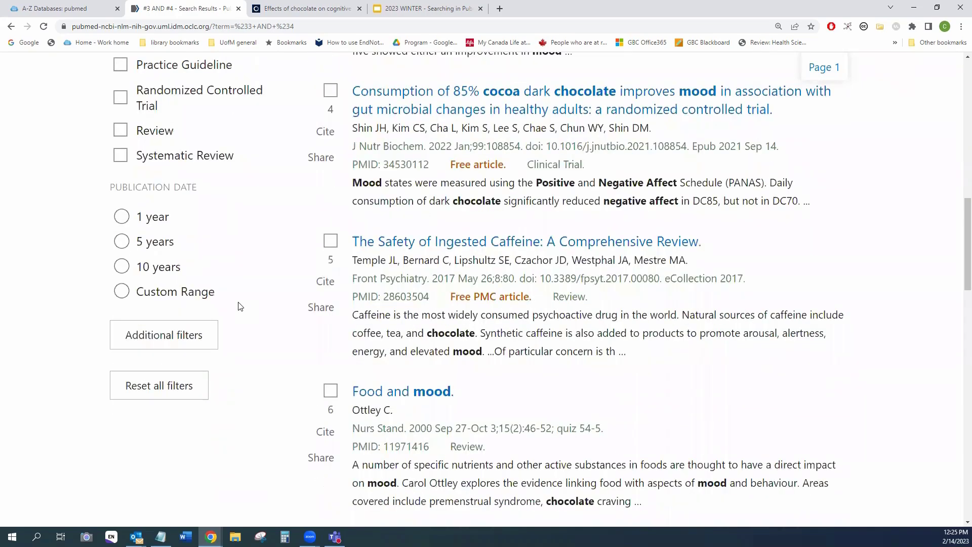
scroll(240, 306, down, 1)
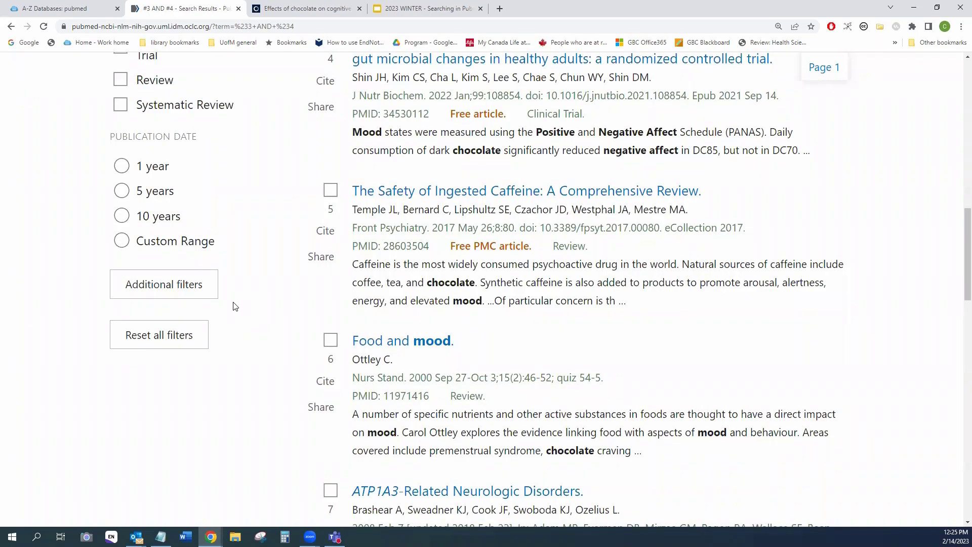
click(142, 293)
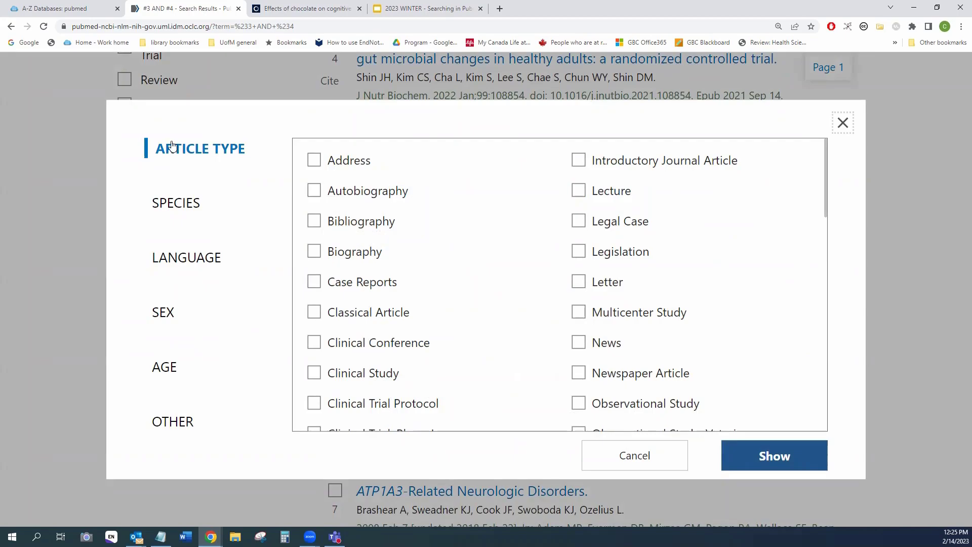
scroll(538, 233, down, 2)
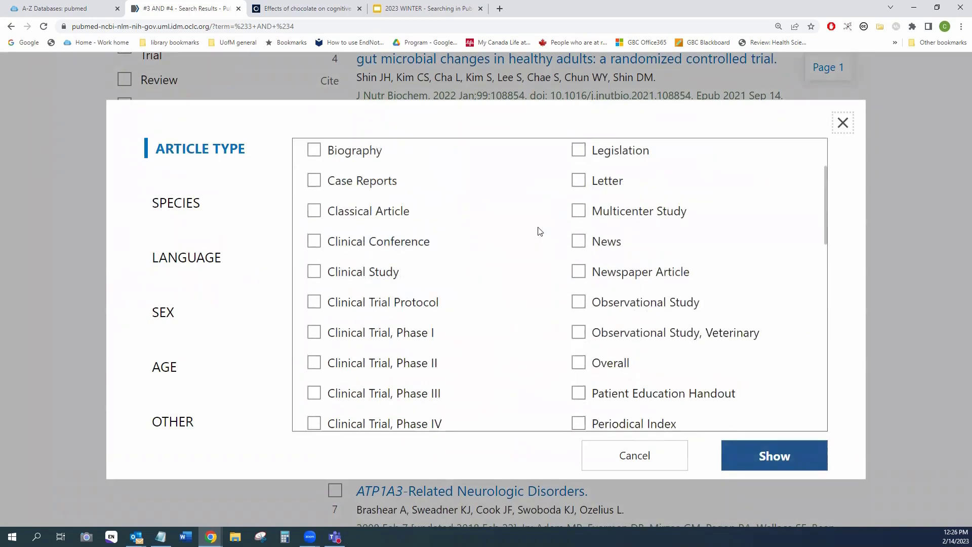
scroll(538, 233, down, 2)
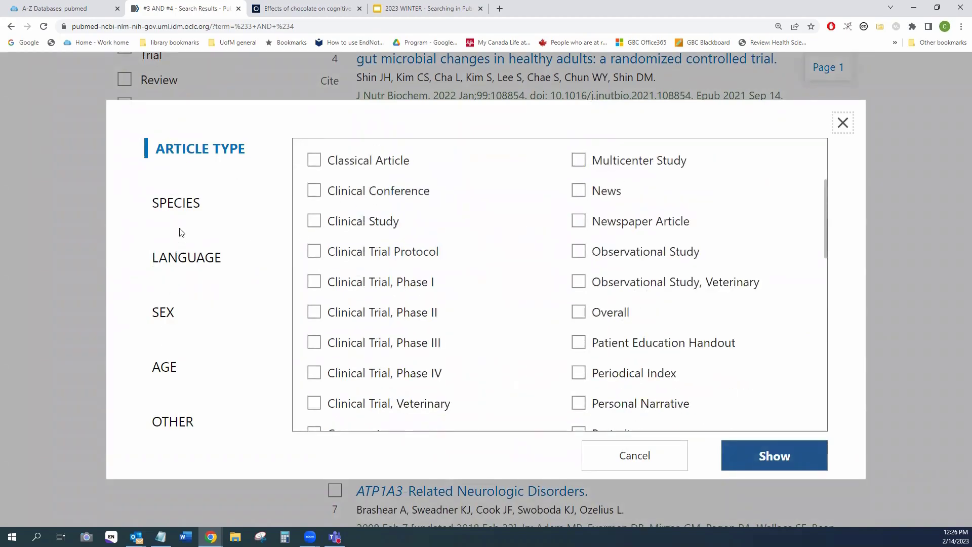
click(176, 203)
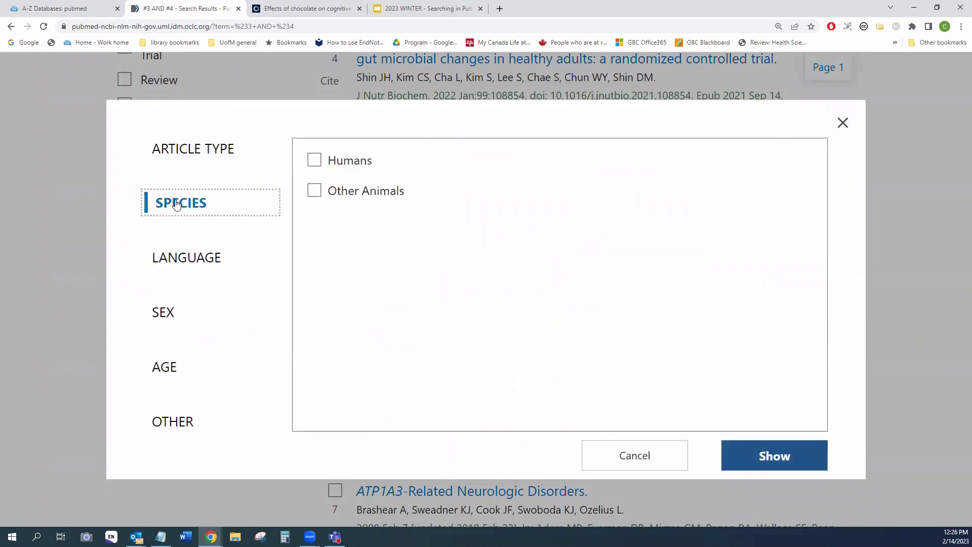
click(167, 258)
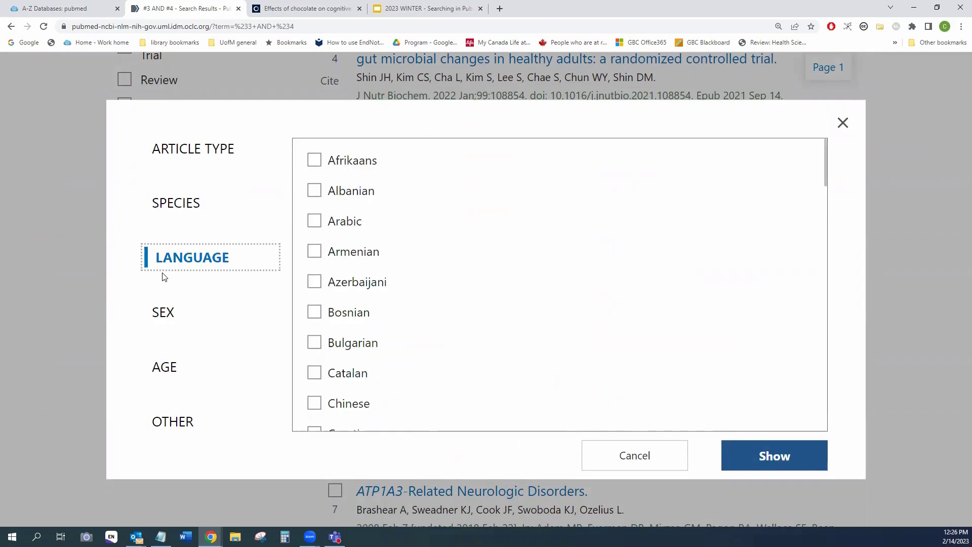
Step: Add age filter options for Child: birth-18, Young Adult: 19-24, Middle Aged: 45-64 and Aged: 65+ years to the results filters
click(167, 376)
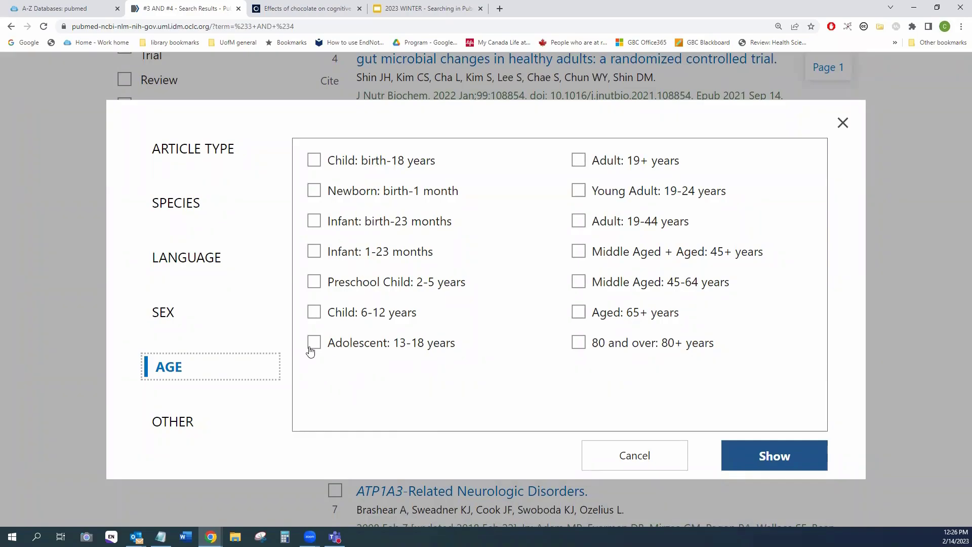
click(313, 160)
click(577, 192)
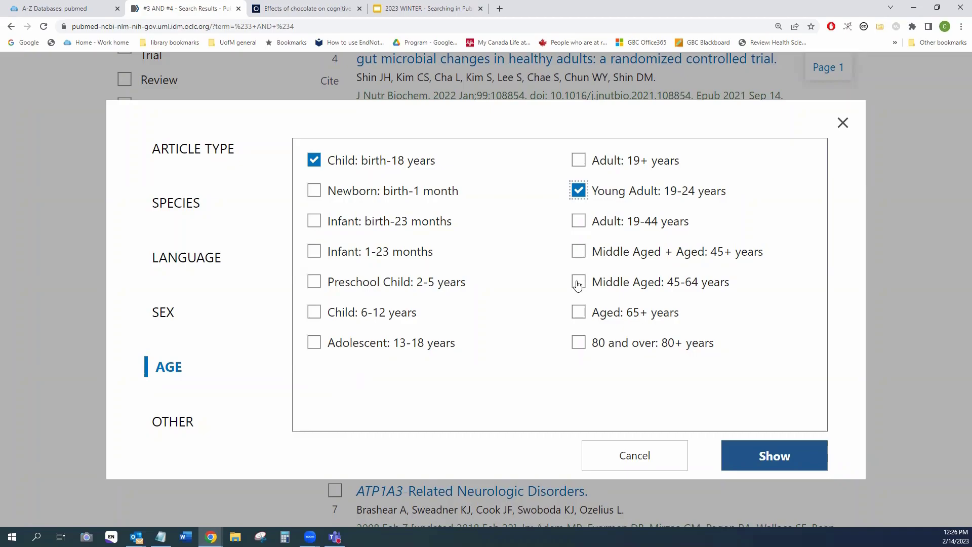
click(577, 285)
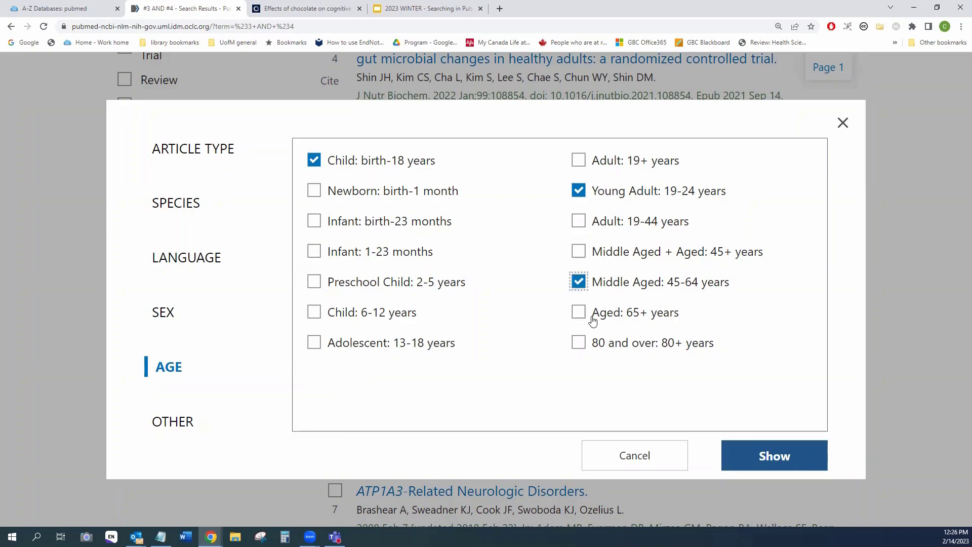
click(582, 317)
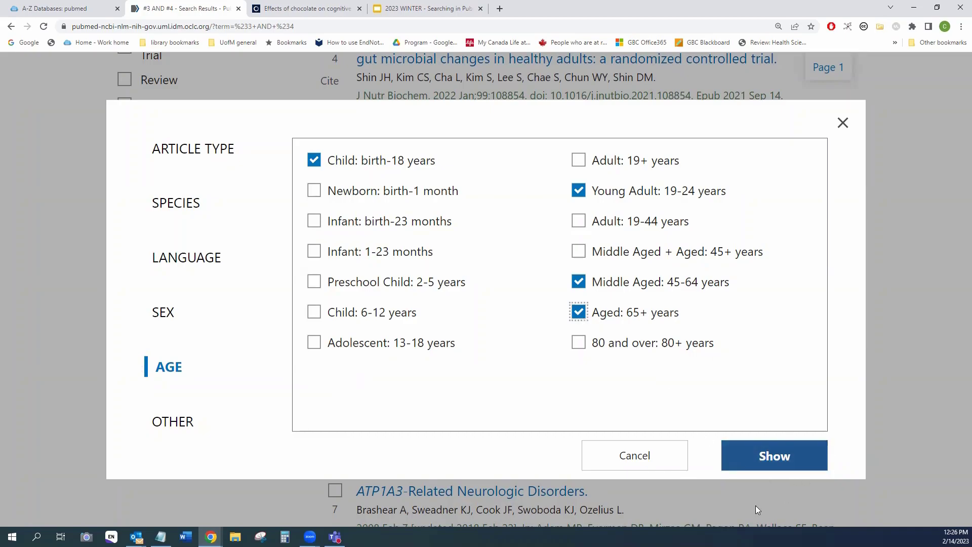
click(763, 466)
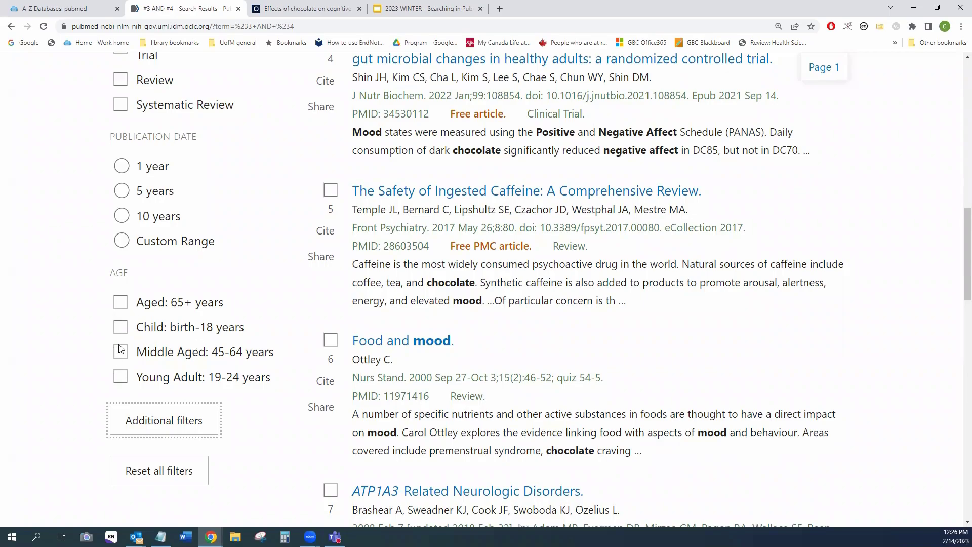
Step: Limit the results to the age groups Aged: 65+ years and Middle Aged: 45-64 years
click(125, 305)
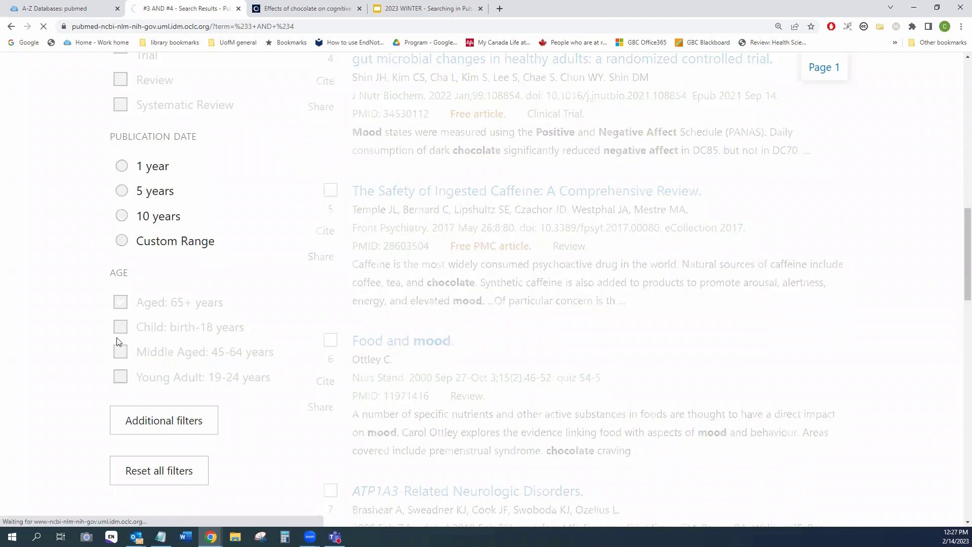
scroll(123, 364, down, 13)
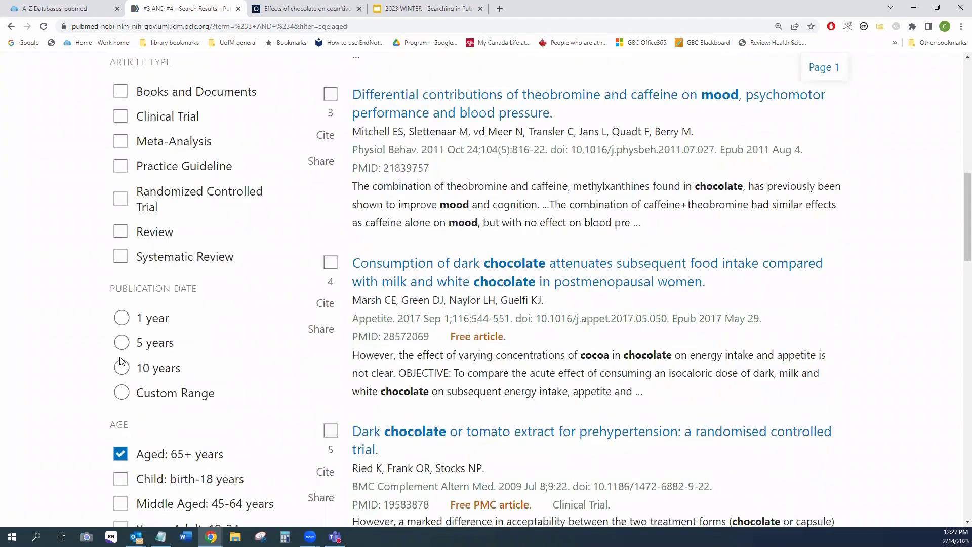
click(120, 402)
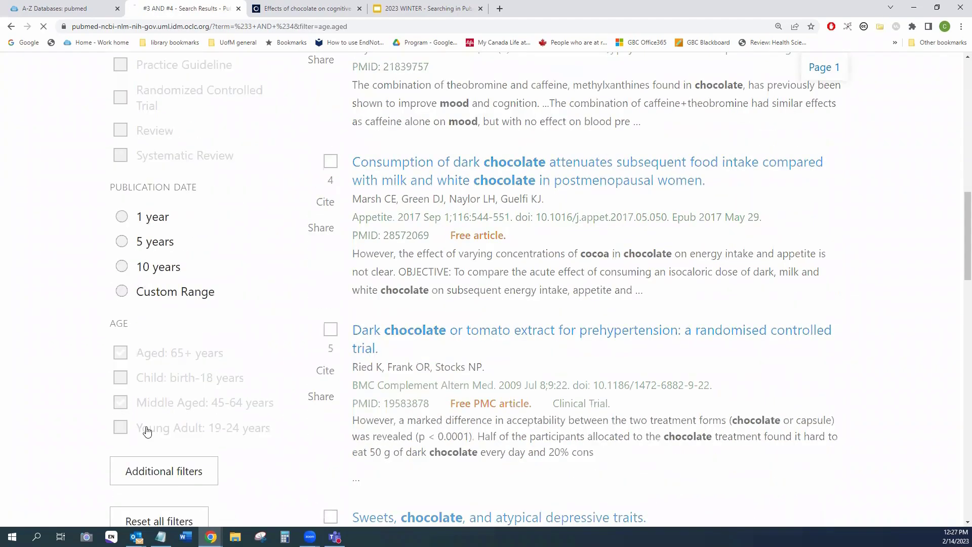
scroll(191, 338, down, 15)
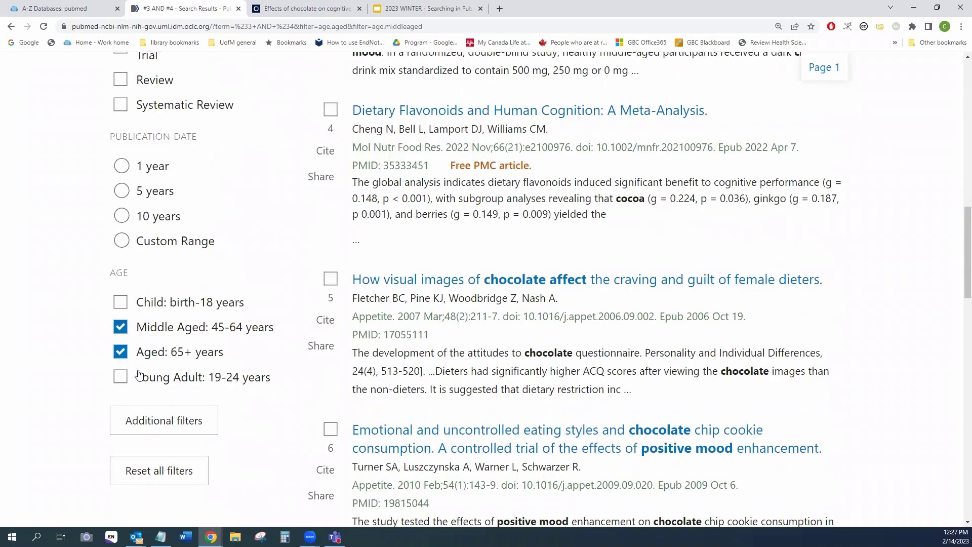
scroll(689, 328, up, 3)
scroll(687, 324, up, 12)
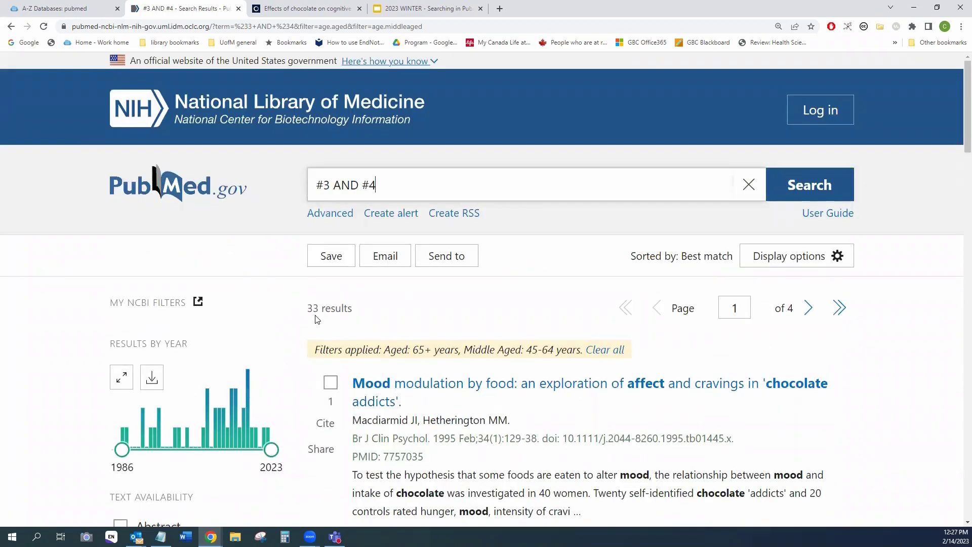
Step: Look over the first age-filtered articles and return to the PubMed home page
scroll(538, 371, down, 1)
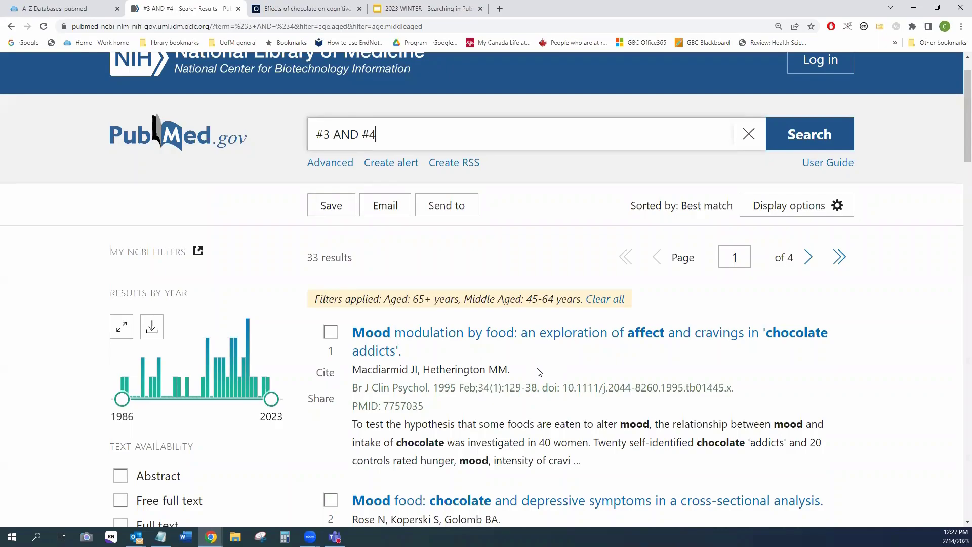
scroll(538, 372, down, 2)
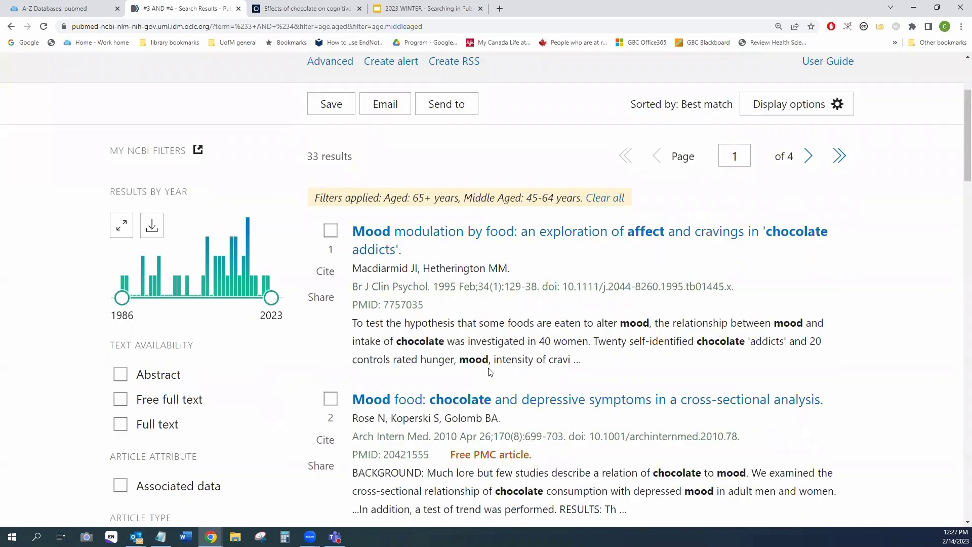
scroll(490, 372, up, 2)
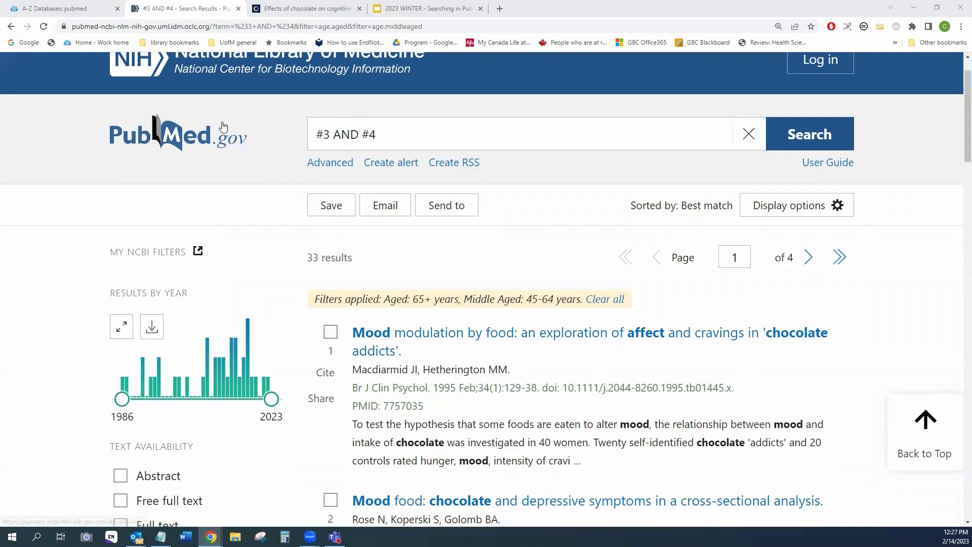
click(182, 138)
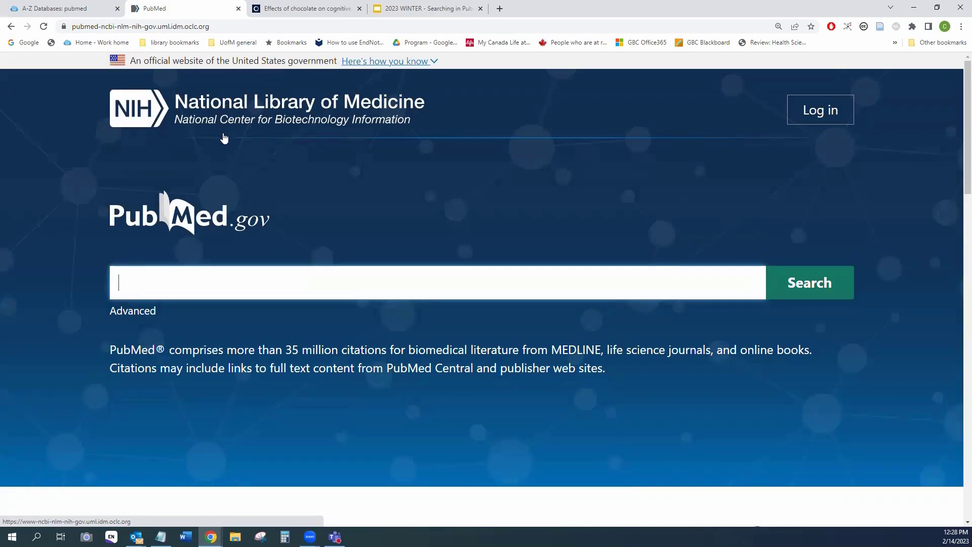
Step: Open PubMed Clinical Queries and look through the available clinical study filters and scope options
scroll(224, 138, down, 7)
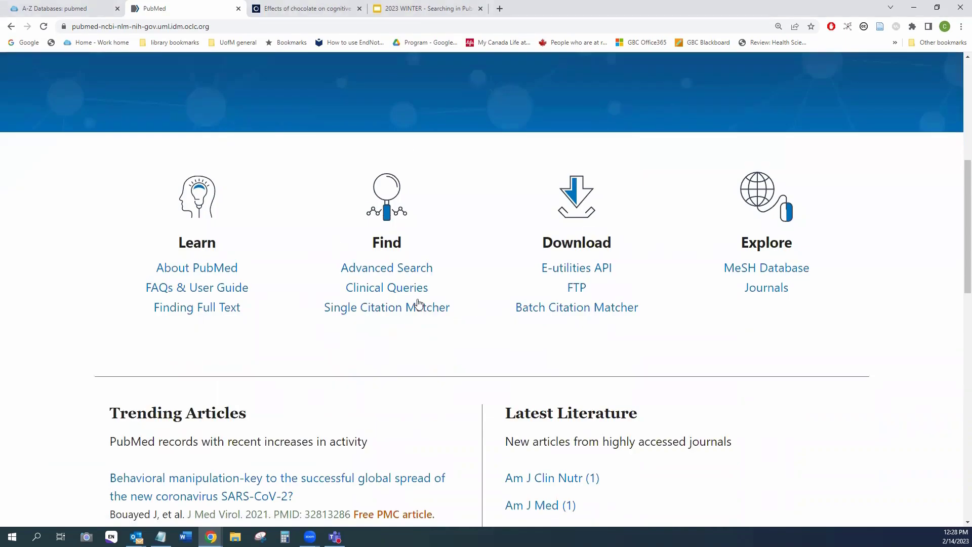
click(394, 289)
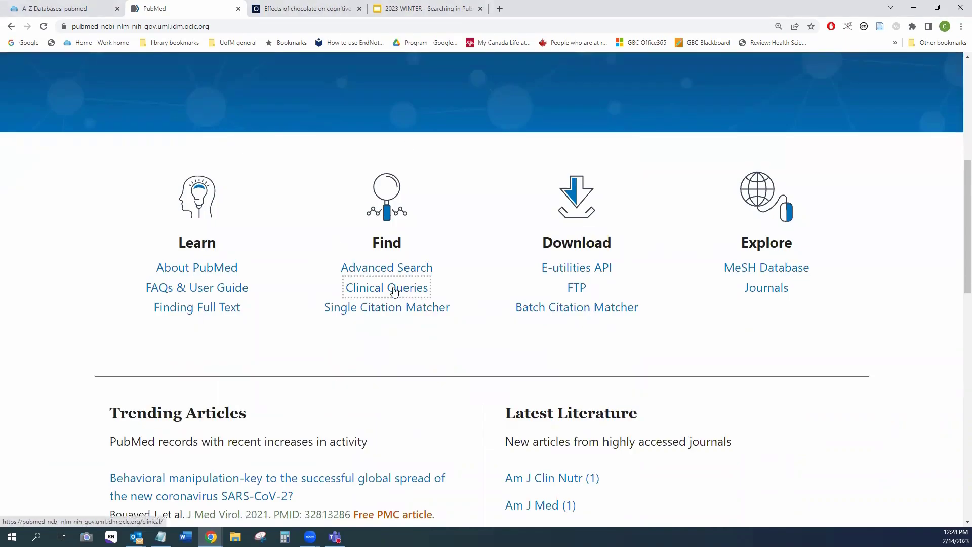
scroll(393, 289, down, 2)
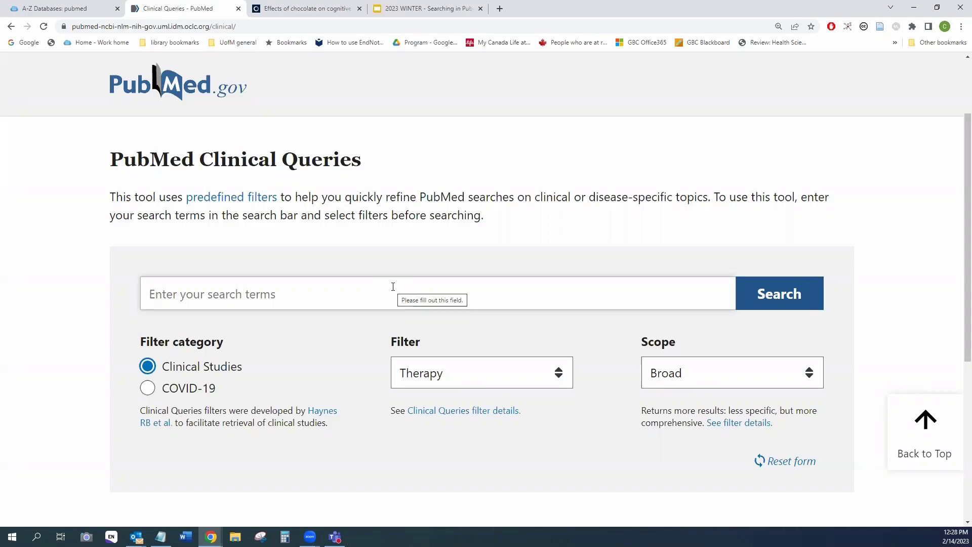
click(557, 379)
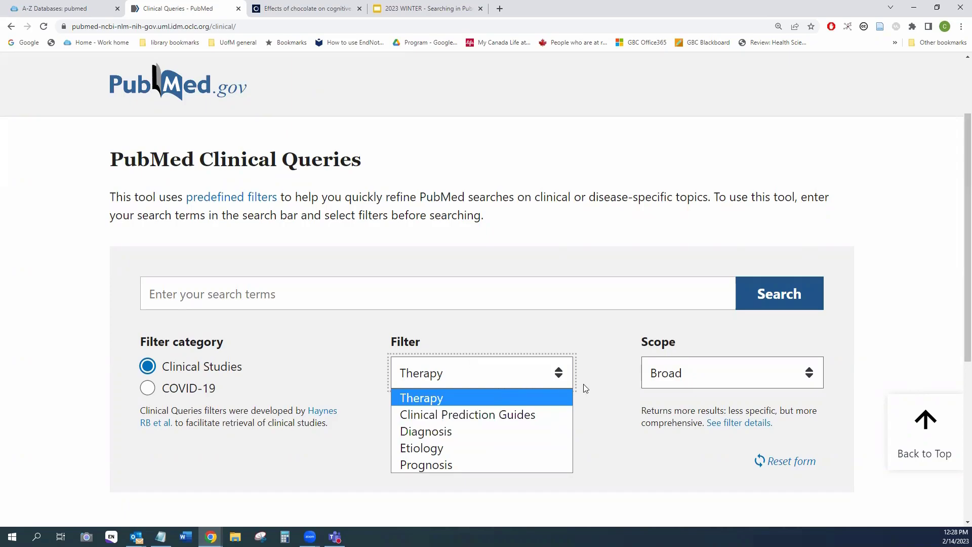
click(673, 379)
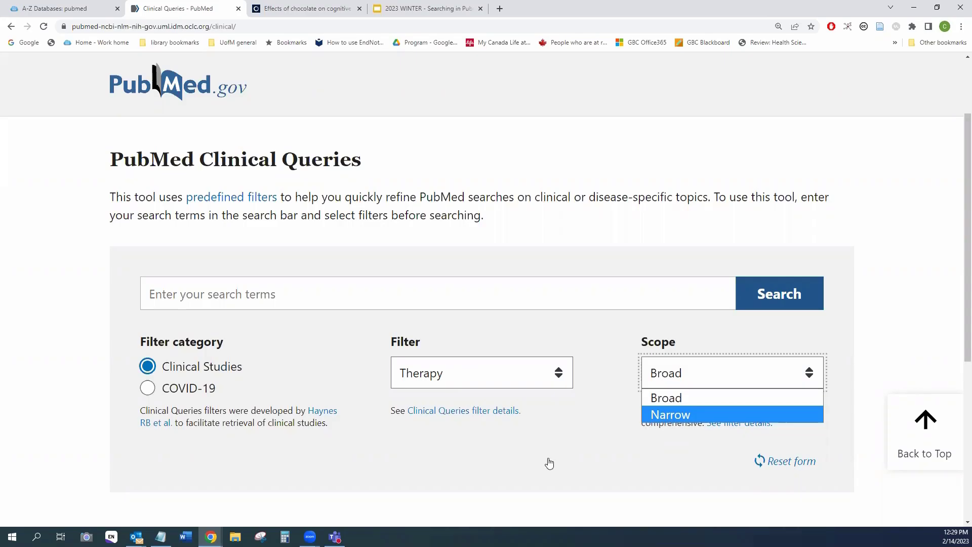
Step: Search the clinical studies for naproxen AND "back pain" using the Therapy filter and Broad scope
click(228, 288)
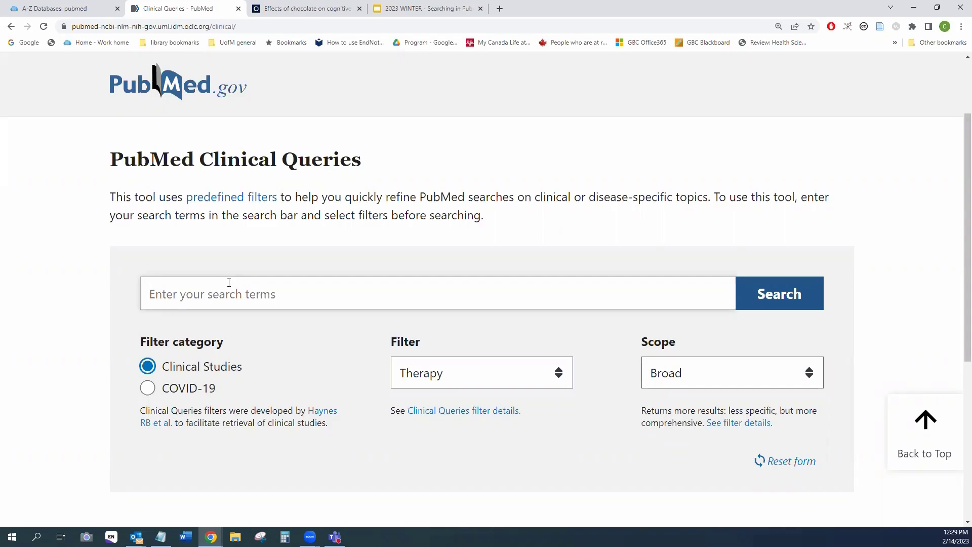
text(napr)
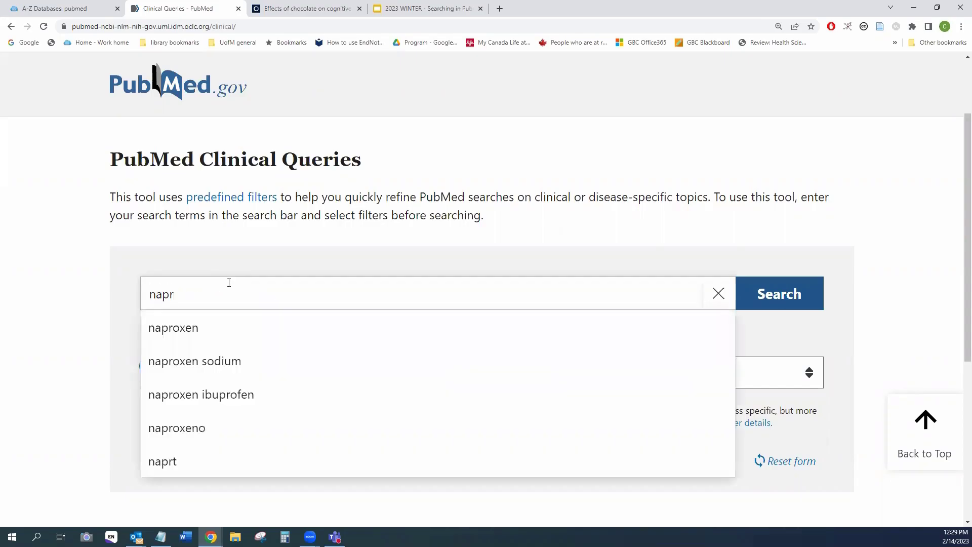
text(oxen )
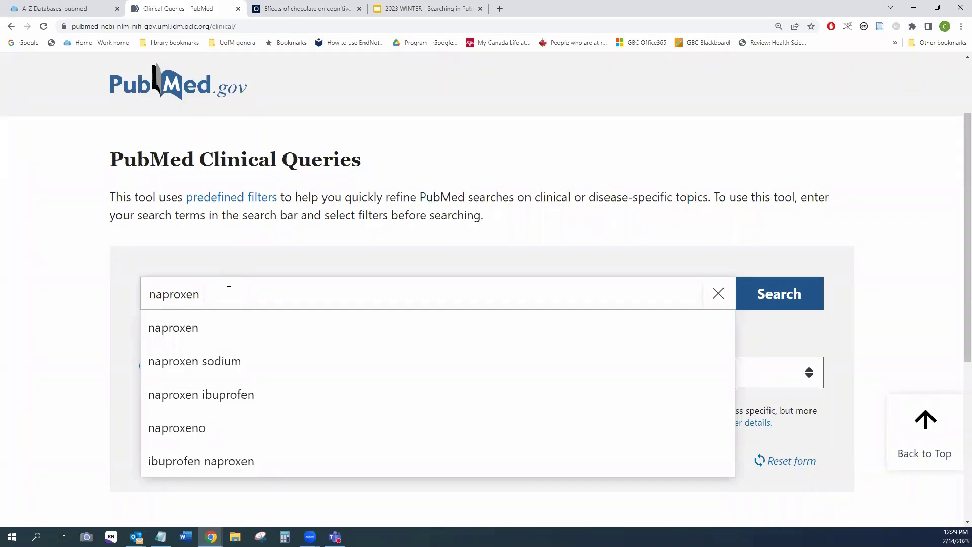
text(AND)
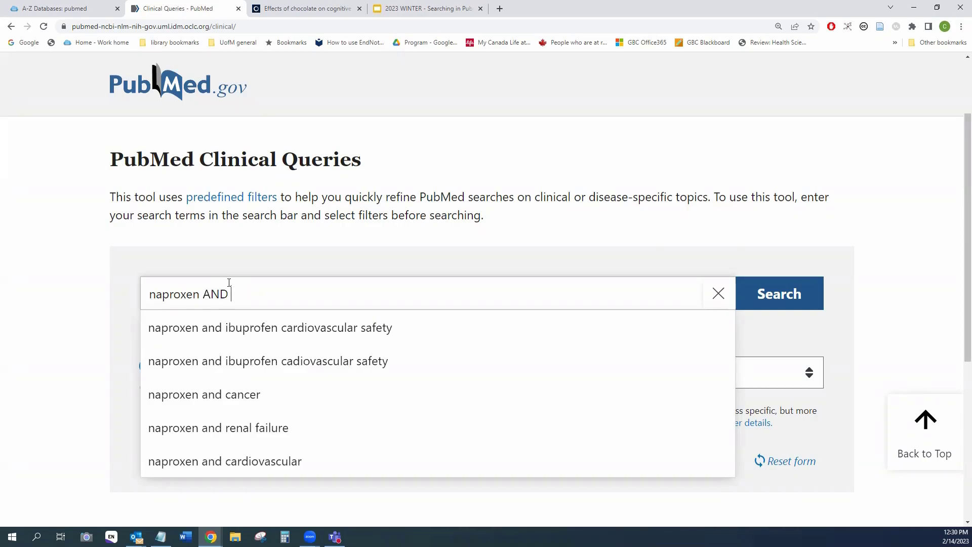
text( "back p)
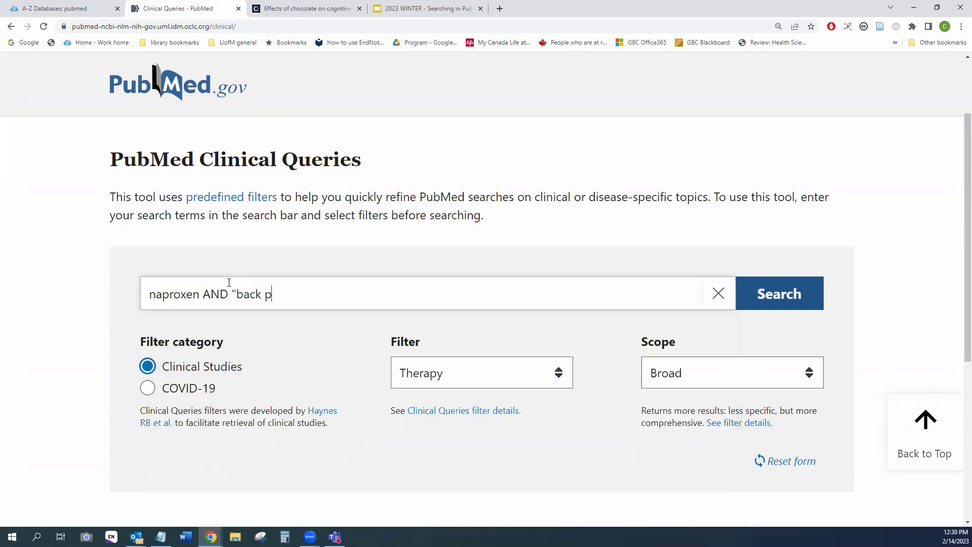
text(ain")
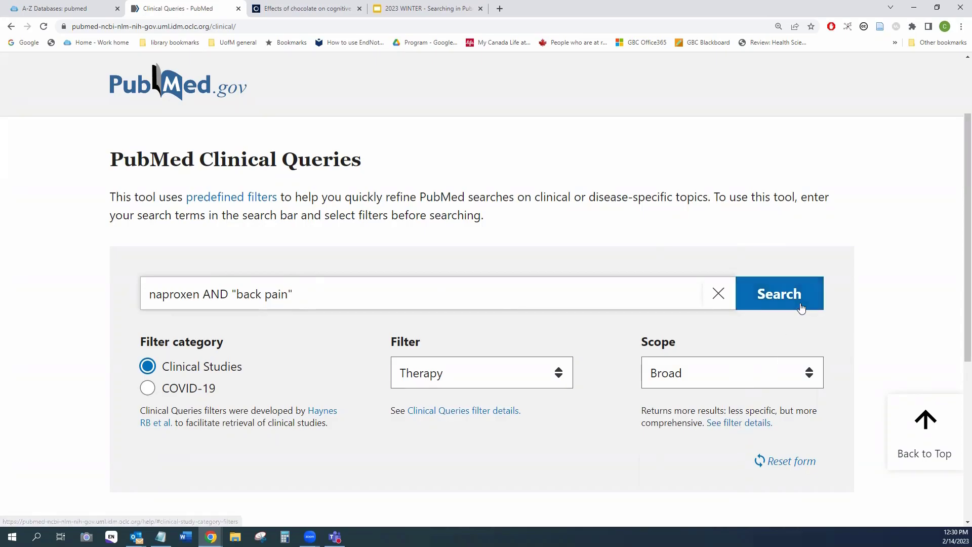
click(800, 307)
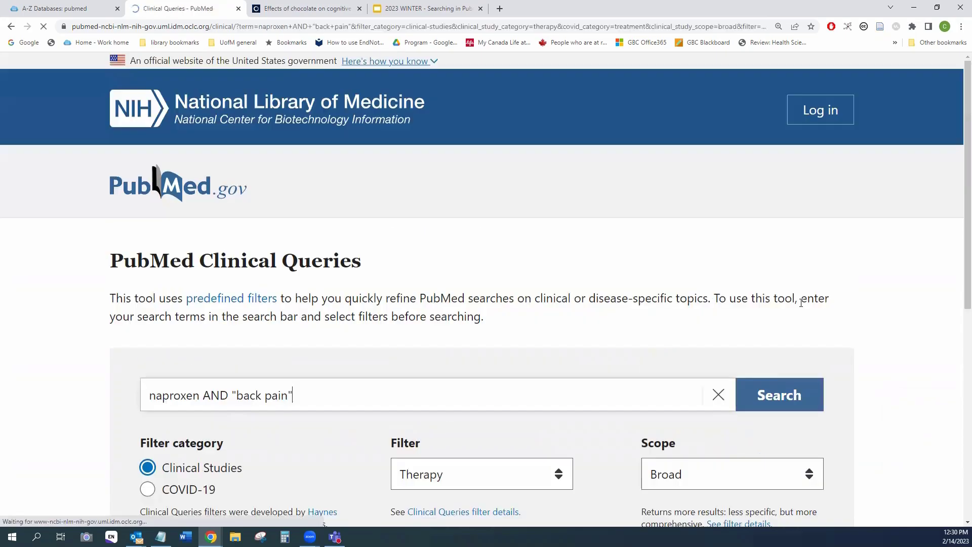
Step: Look over the first Therapy/Broad results, including the free PMC articles, and open the complete result list in PubMed
scroll(800, 302, down, 7)
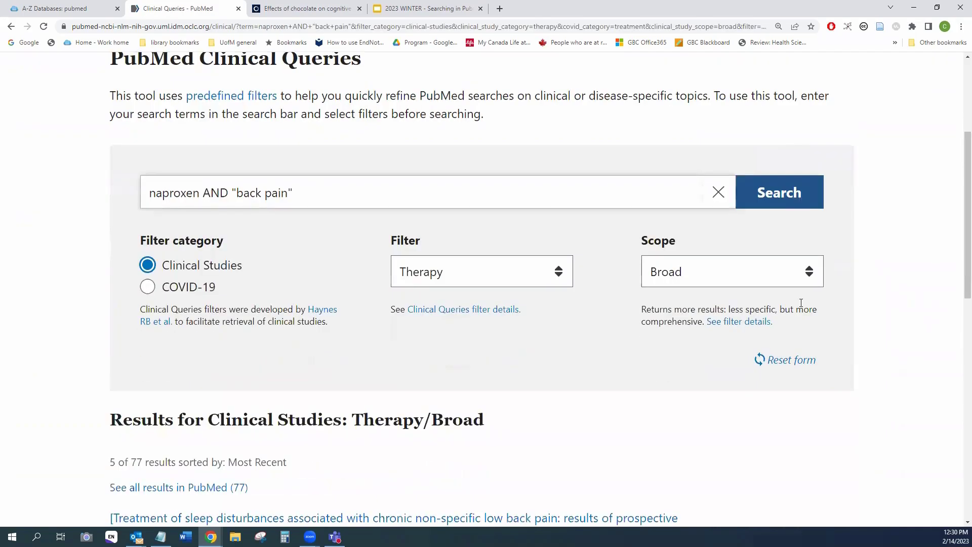
scroll(801, 307, down, 1)
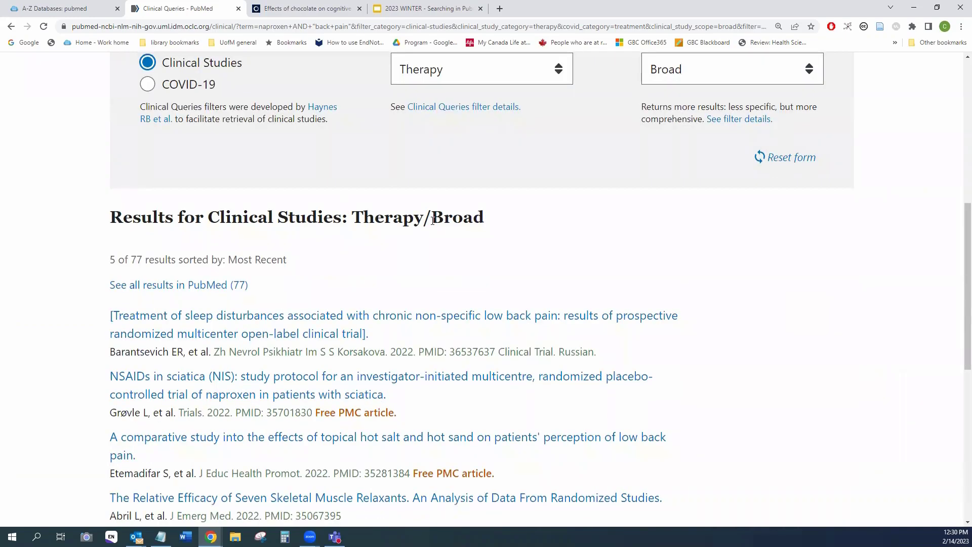
scroll(434, 221, down, 1)
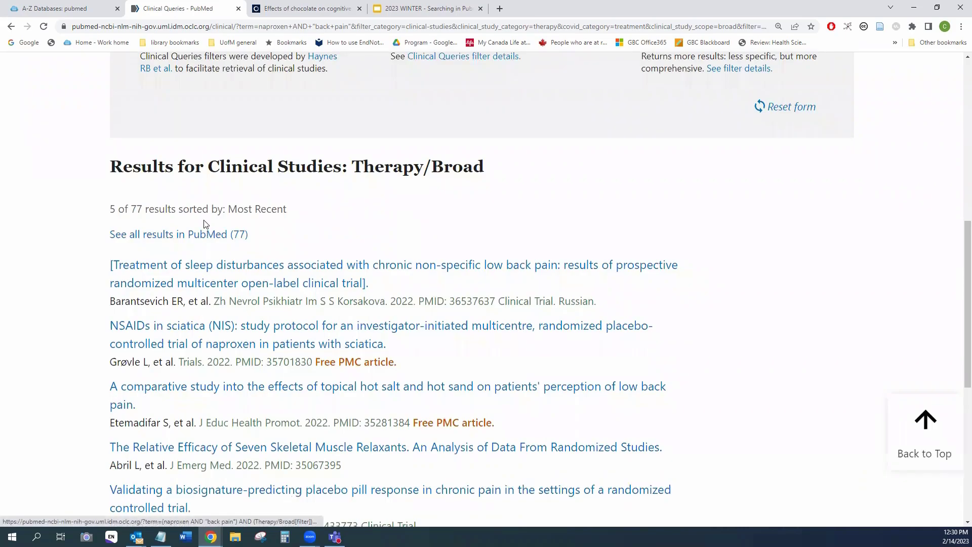
scroll(448, 223, down, 1)
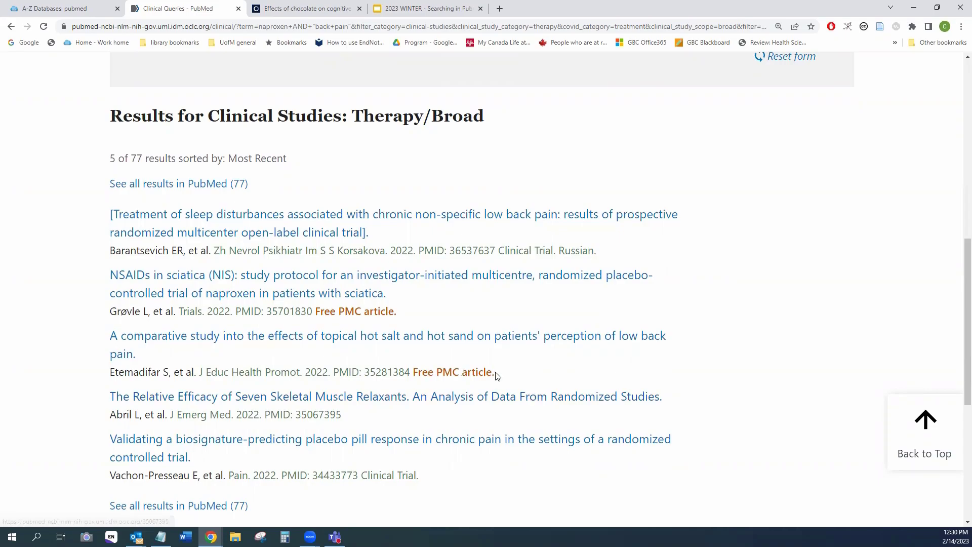
drag(418, 372, 496, 372)
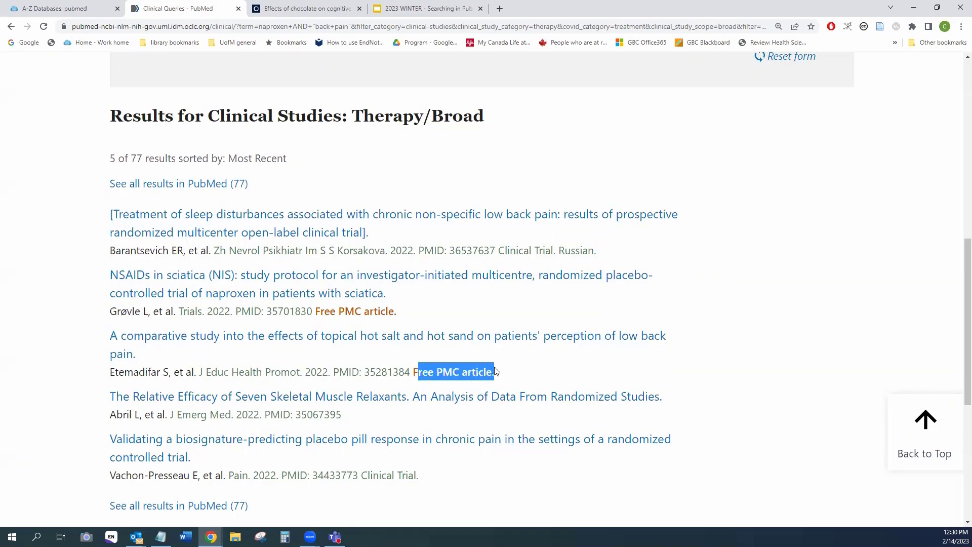
click(496, 371)
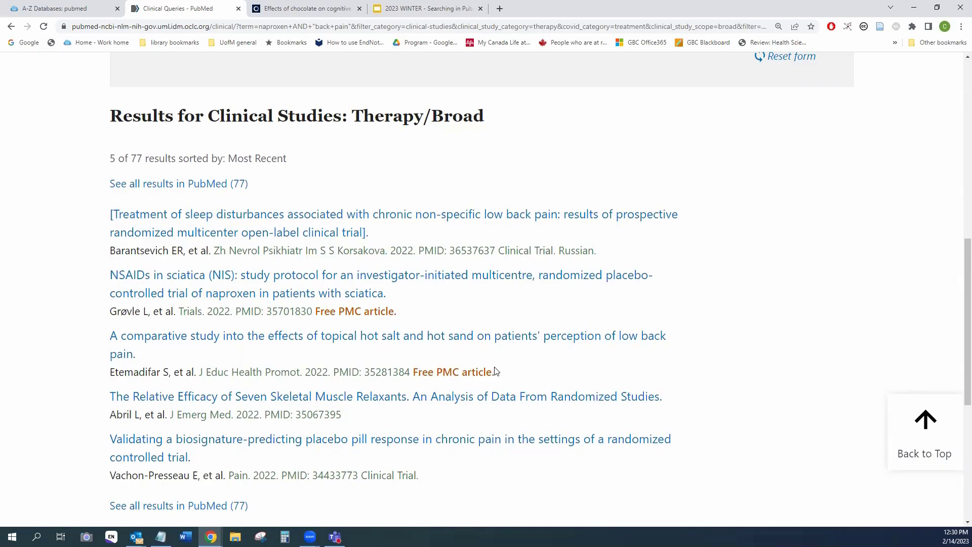
click(201, 184)
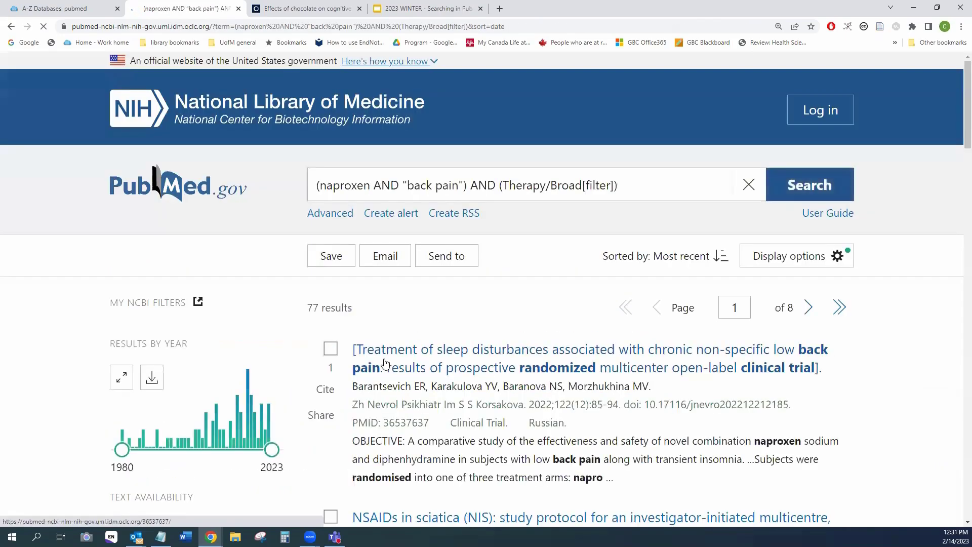
Step: Limit the naproxen and back pain results to the article type Systematic Review
scroll(304, 349, down, 1)
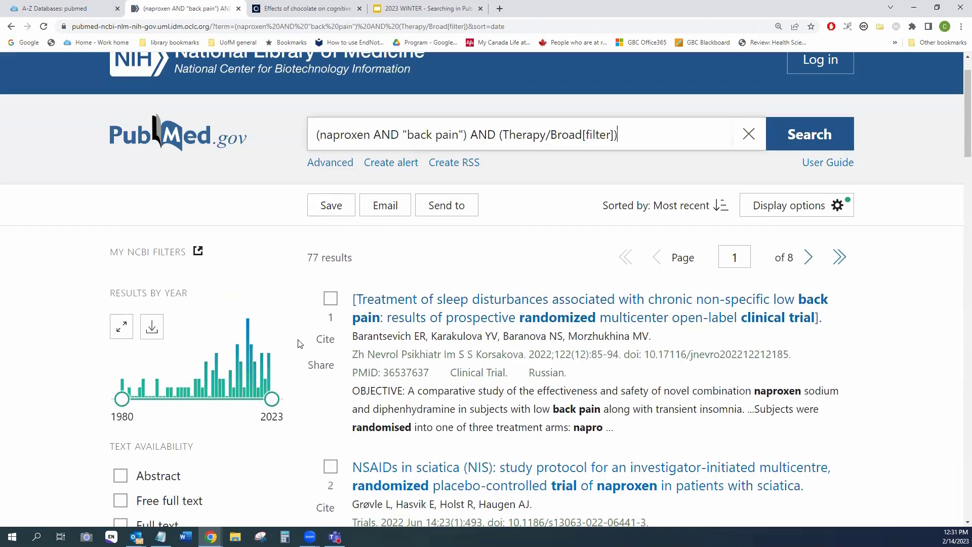
scroll(300, 343, down, 1)
scroll(300, 343, down, 12)
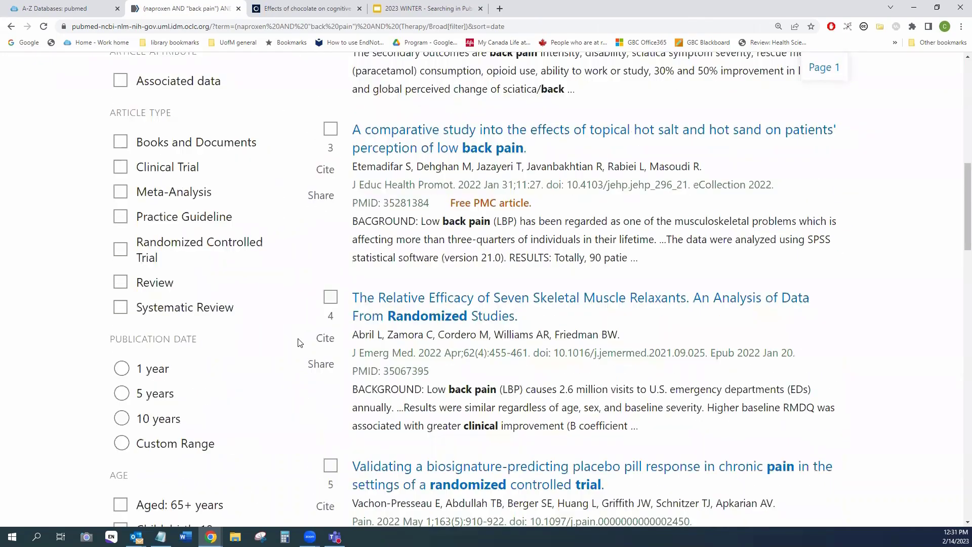
scroll(300, 342, down, 2)
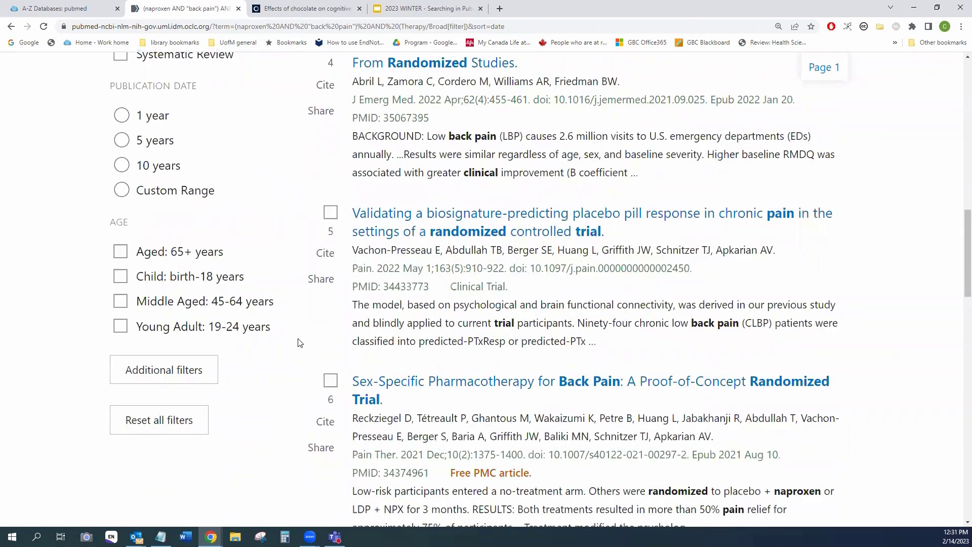
scroll(300, 342, up, 1)
scroll(300, 343, up, 2)
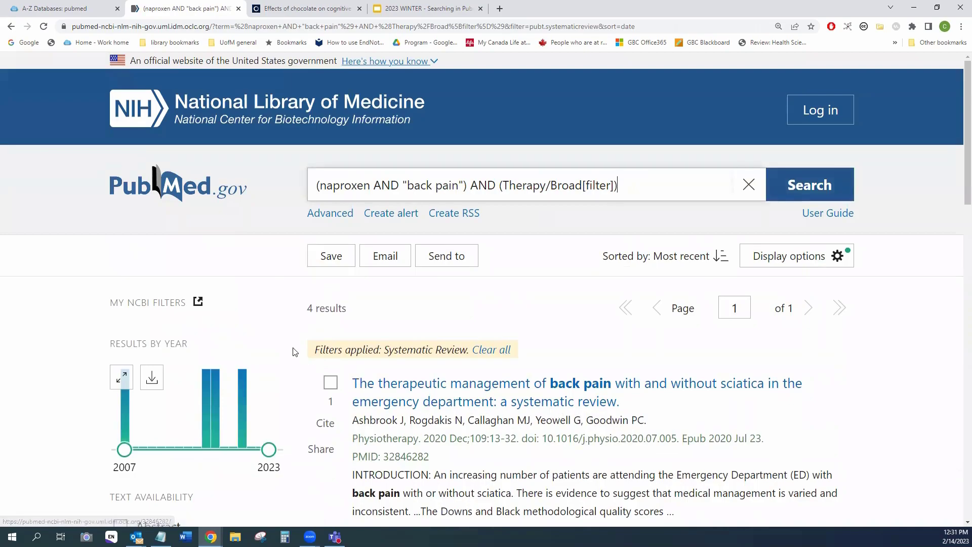
Step: Check the applied-filters notice above the results and look over the listed systematic reviews
drag(308, 349, 530, 359)
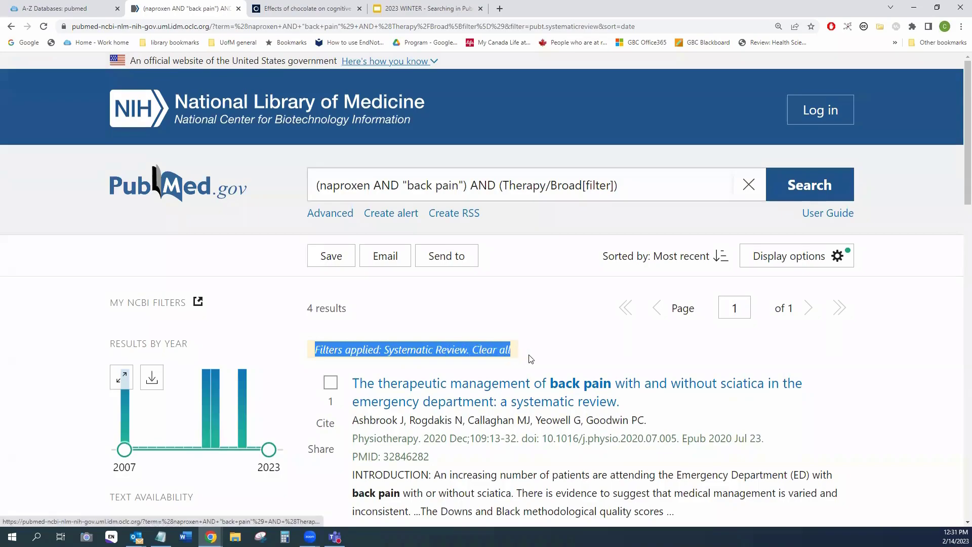
click(531, 359)
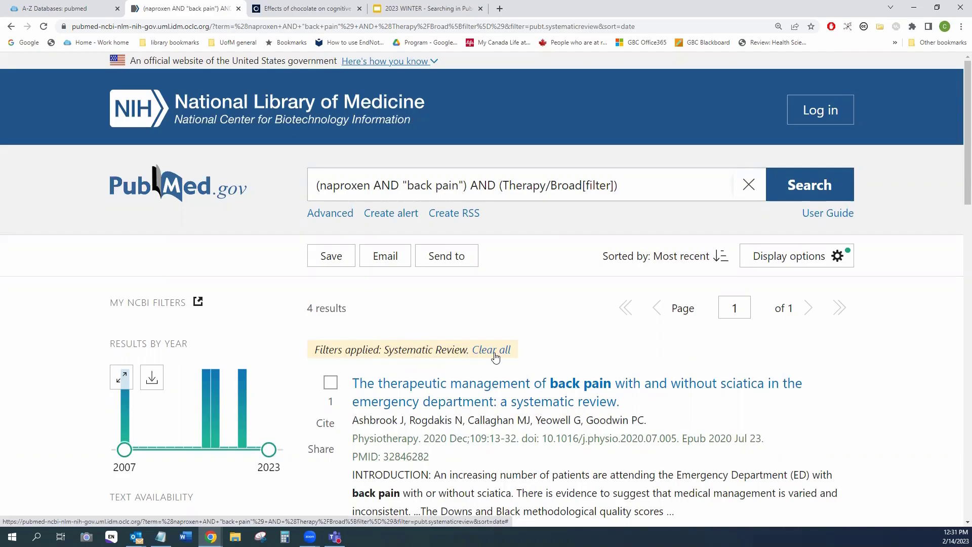
scroll(495, 356, down, 3)
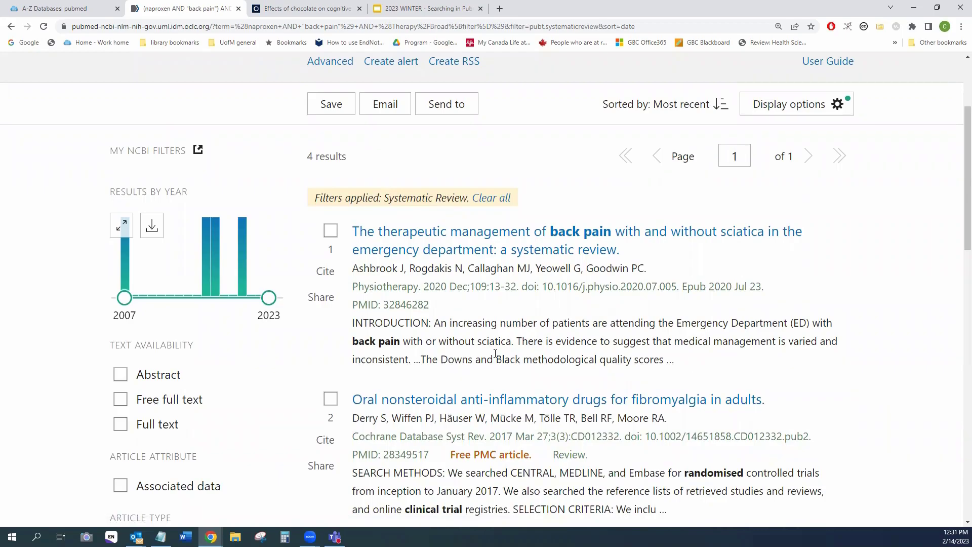
scroll(495, 352, down, 3)
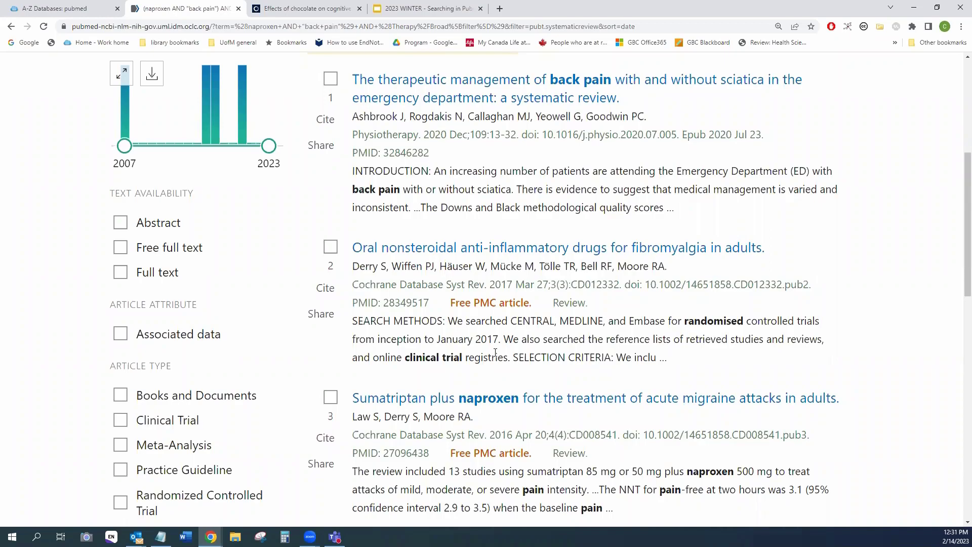
scroll(495, 353, down, 1)
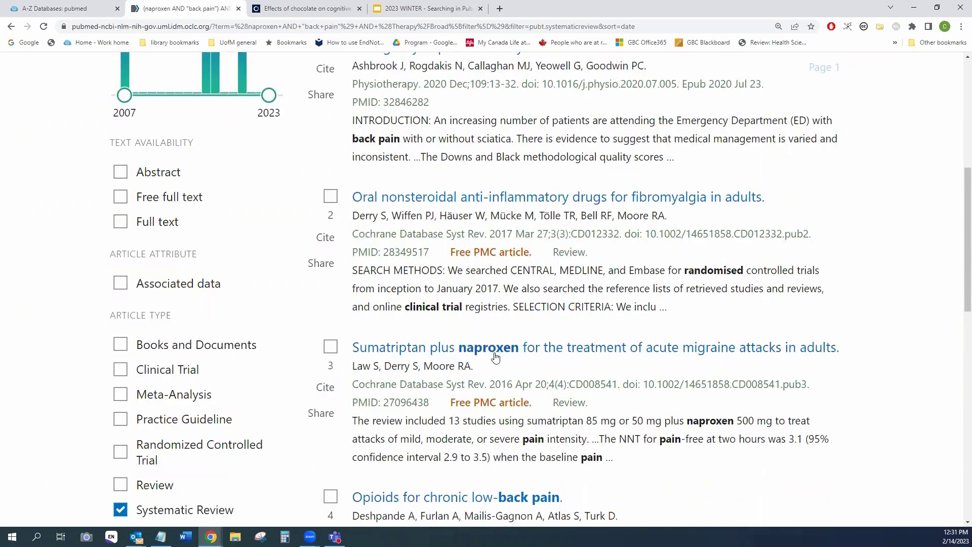
scroll(496, 357, down, 3)
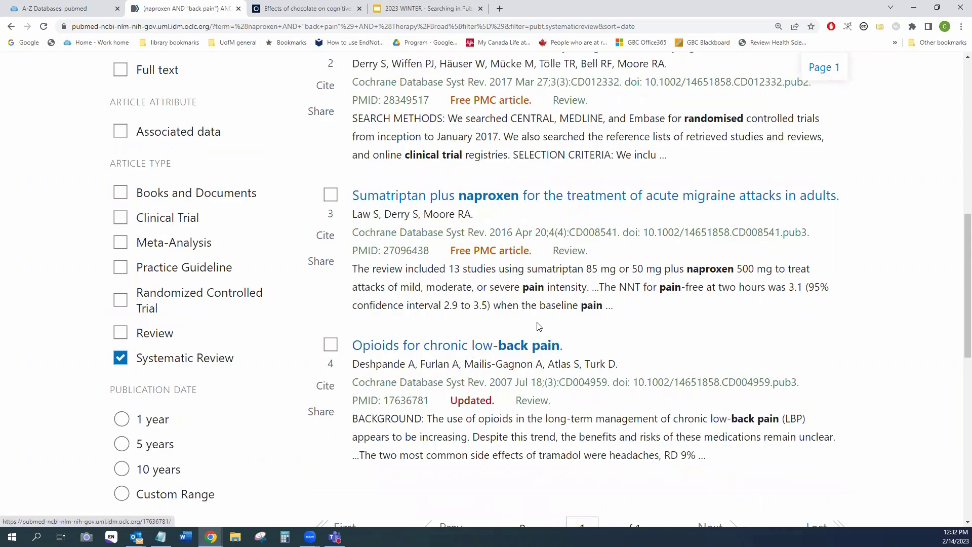
scroll(539, 326, up, 10)
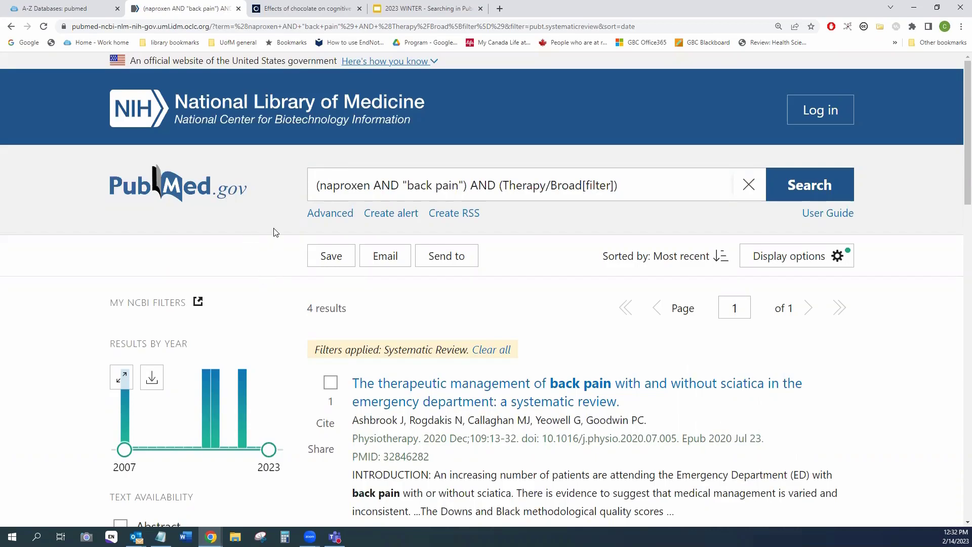
Step: Open the advanced search page and review the queries and filters recorded in the search history
click(343, 217)
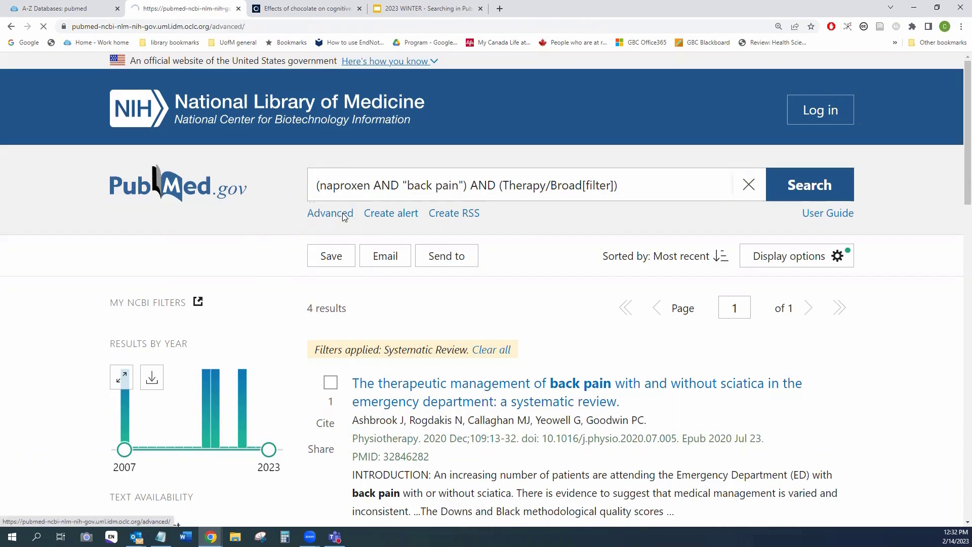
scroll(330, 273, down, 2)
scroll(330, 282, down, 5)
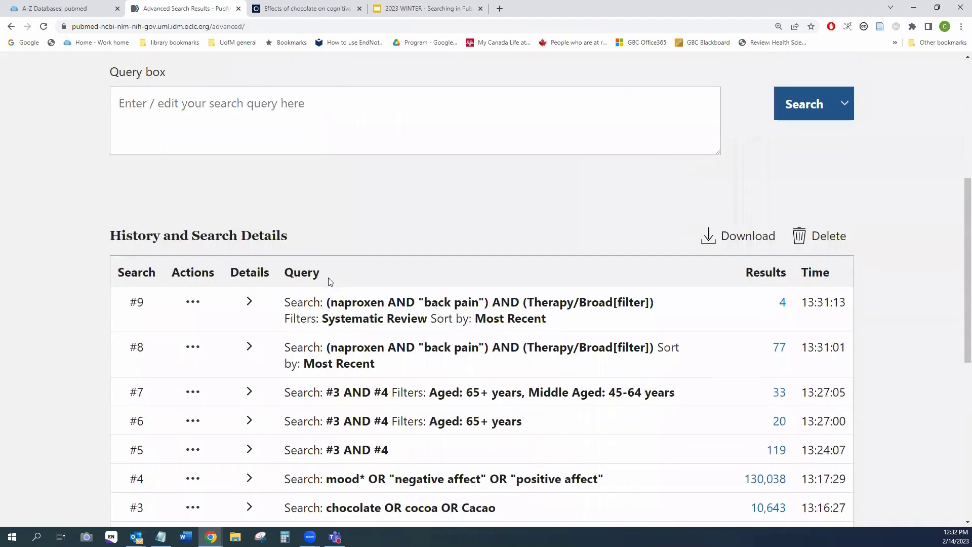
scroll(330, 282, down, 1)
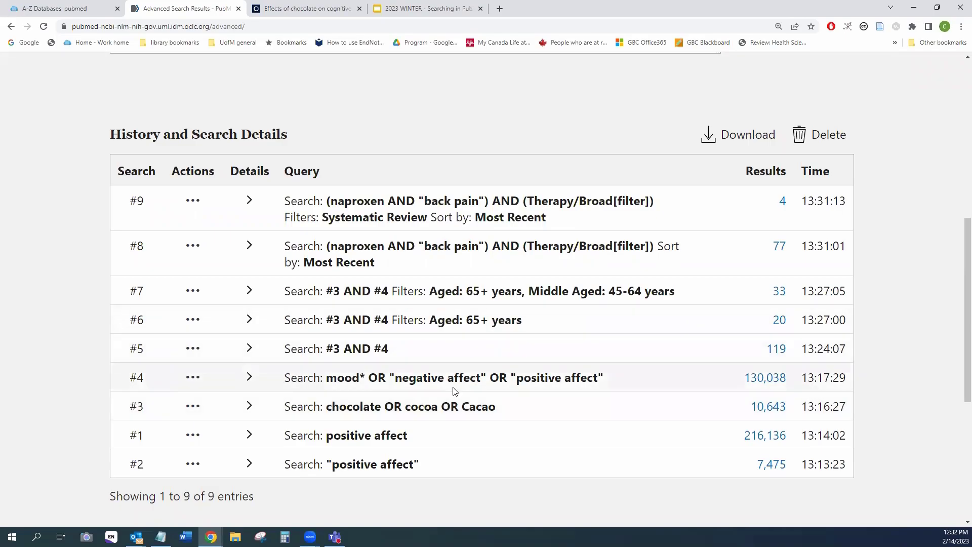
scroll(453, 391, up, 2)
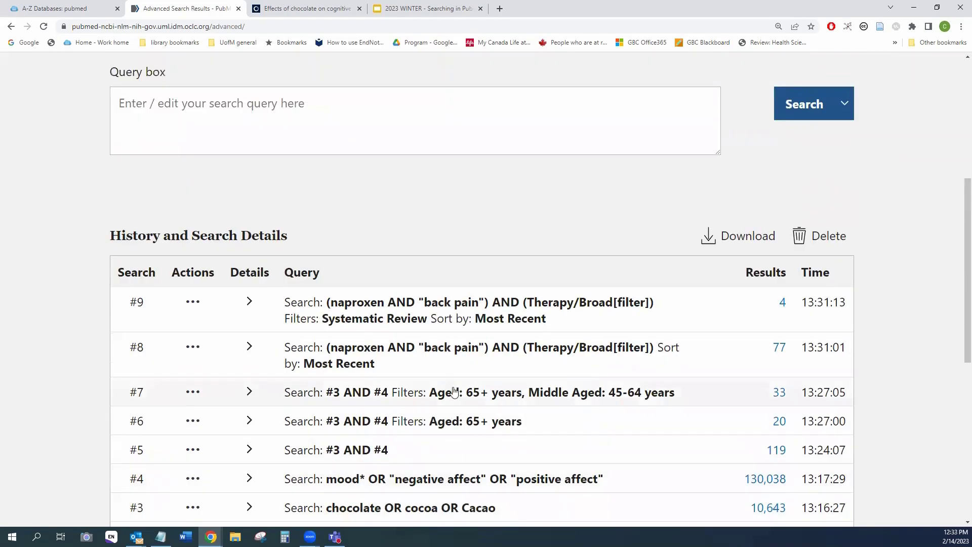
scroll(454, 391, down, 2)
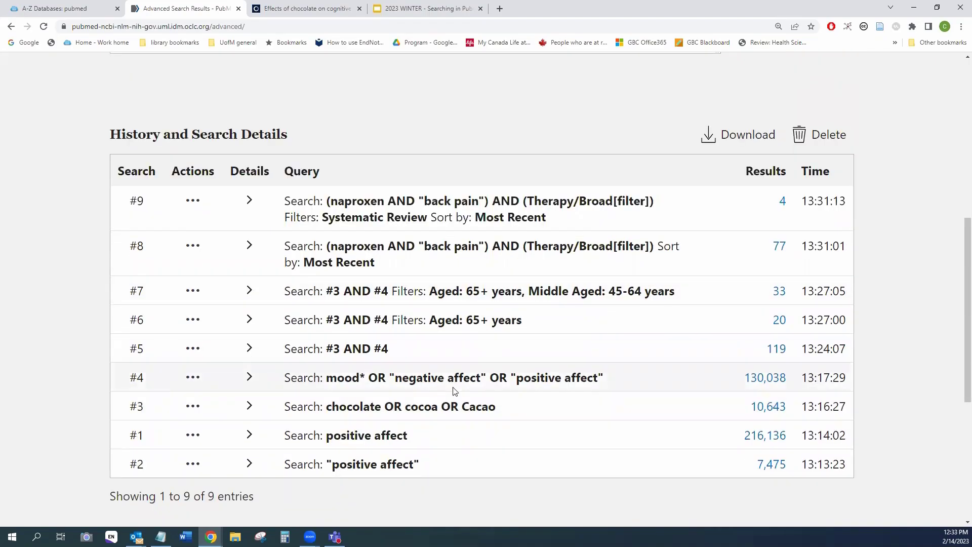
Step: Enter the chocolate terms Chocolate OR cocoa OR cacao in the advanced search query box
scroll(454, 391, up, 1)
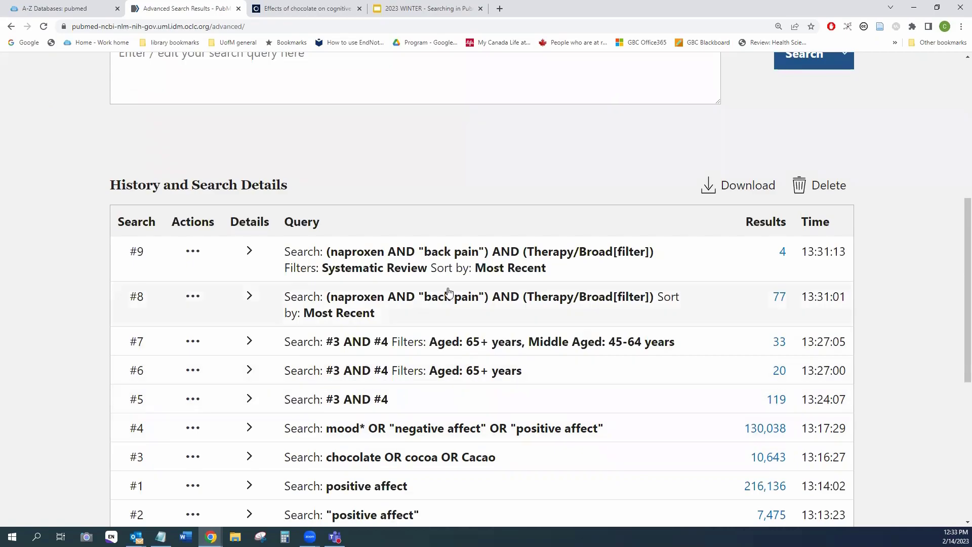
scroll(350, 358, up, 1)
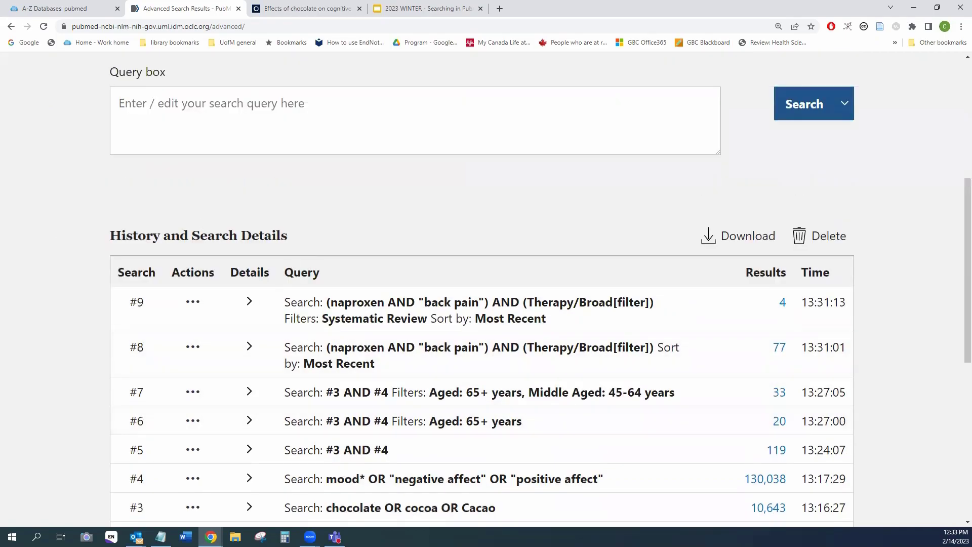
key(alt+Tab)
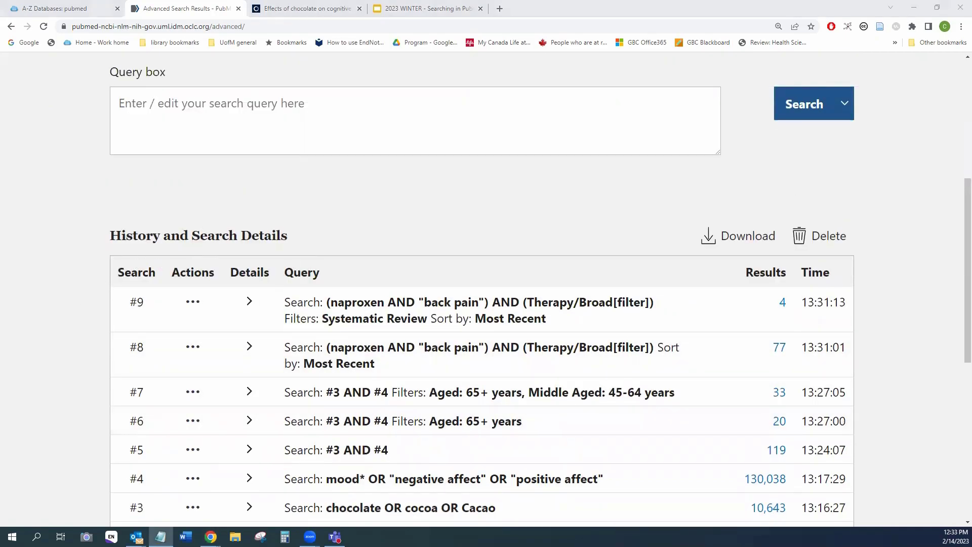
click(285, 112)
text(Chocolate OR cocoa OR cacao)
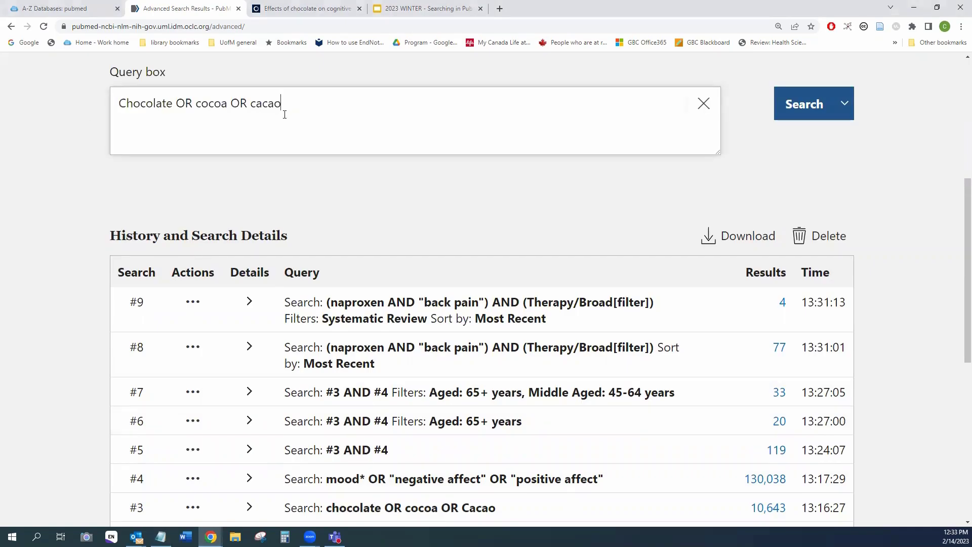
Step: Extend the query with AND mood* OR "Negative affect" OR "Positive affect", run it, and clear the Systematic Review filter from the results
text(AND)
key(alt+Tab)
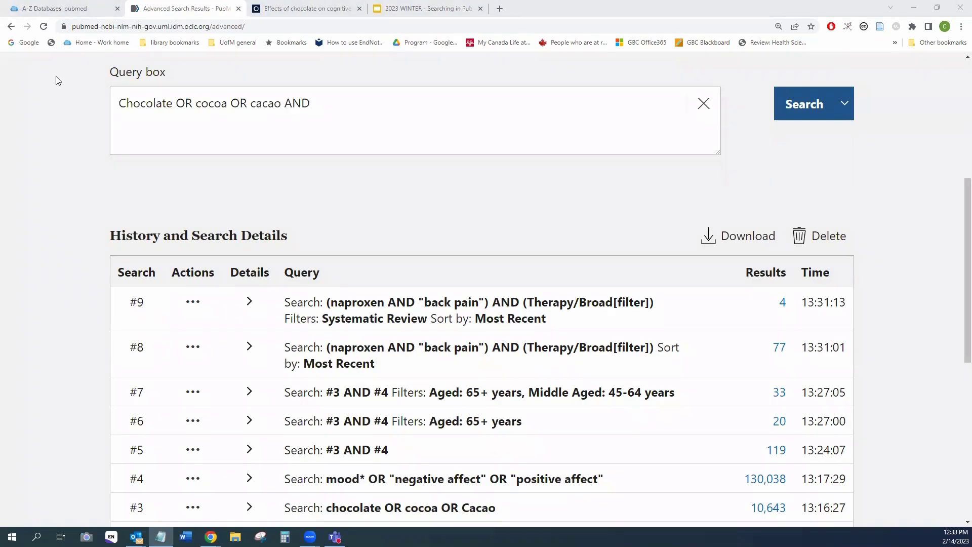
click(337, 95)
text(mood* OR "Negative affect" OR "Positive affect")
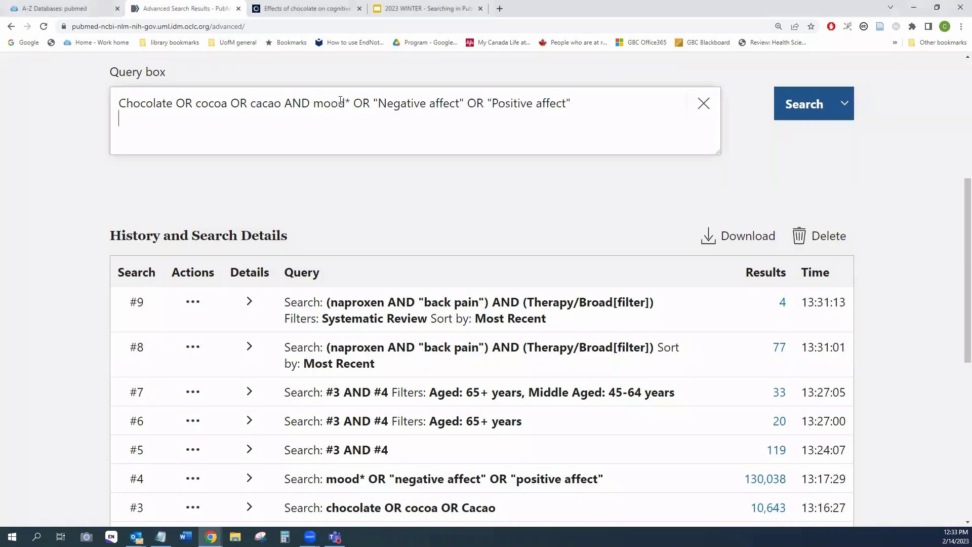
click(813, 118)
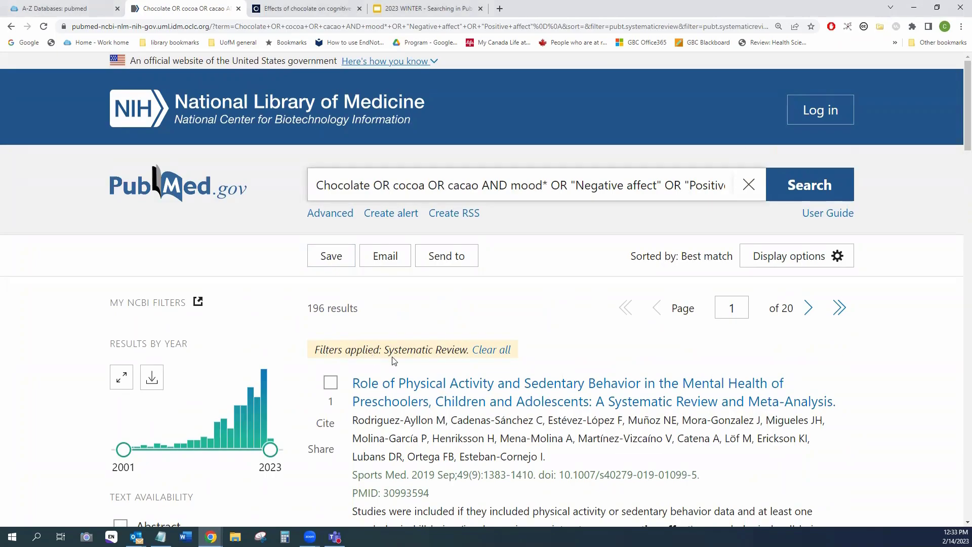
click(503, 356)
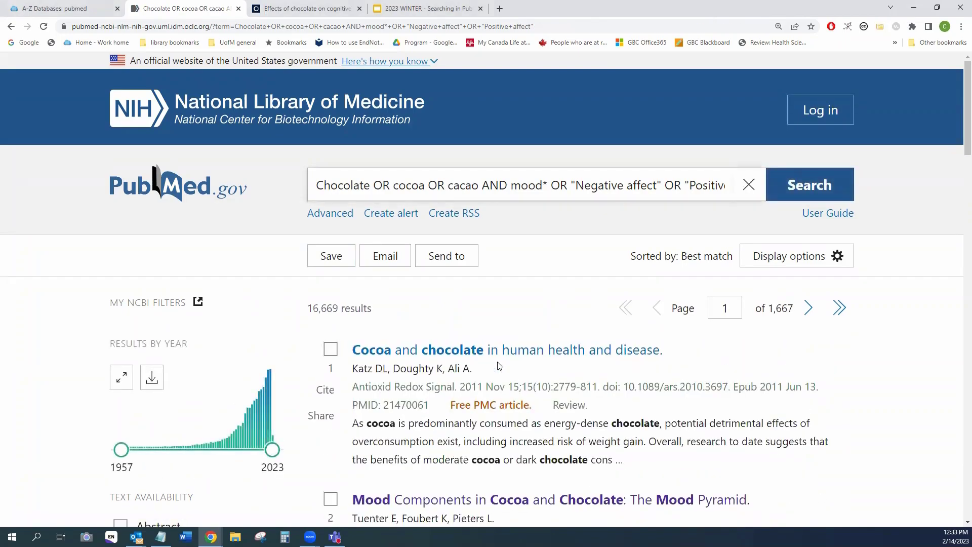
Step: Open the advanced search history and compare the result counts of the one-line chocolate and mood query with the combined #3 AND #4 search
click(330, 214)
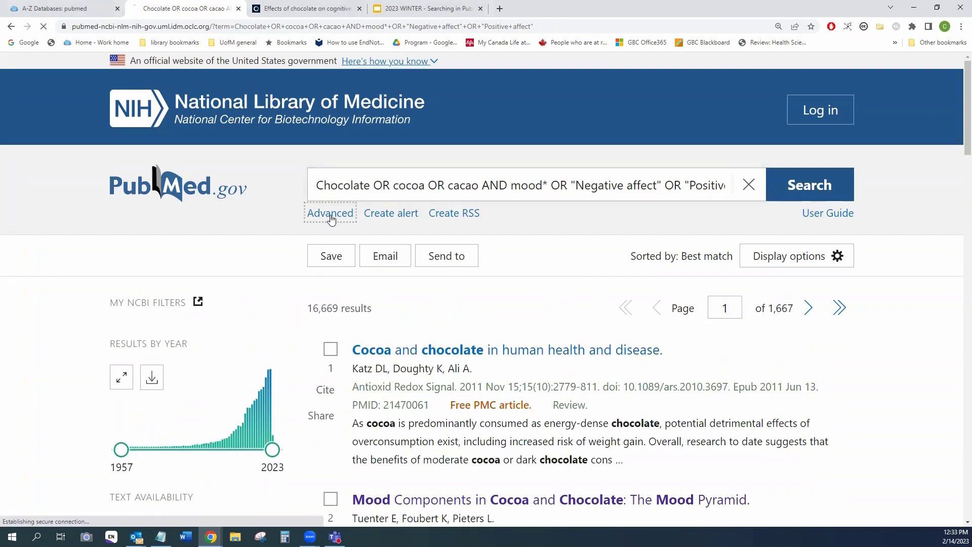
scroll(538, 321, down, 10)
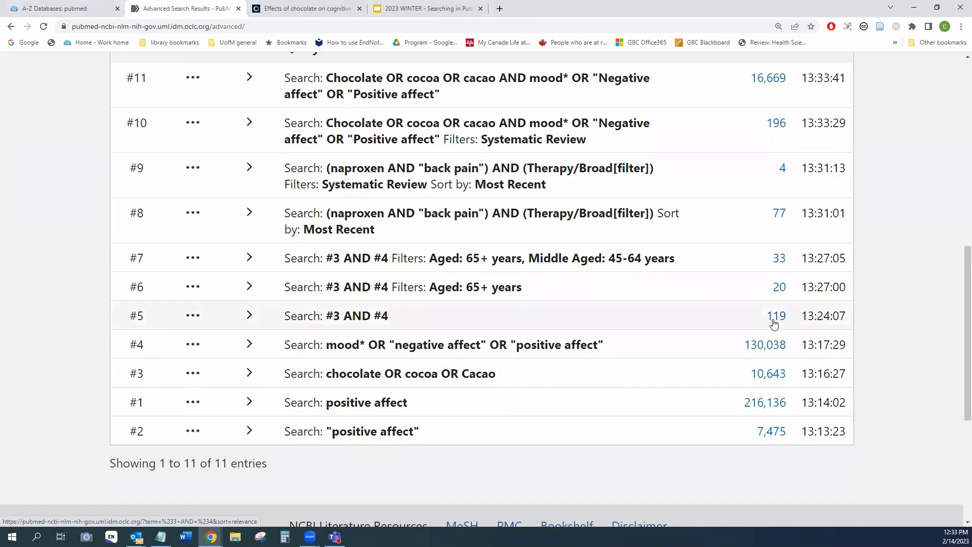
scroll(773, 323, up, 3)
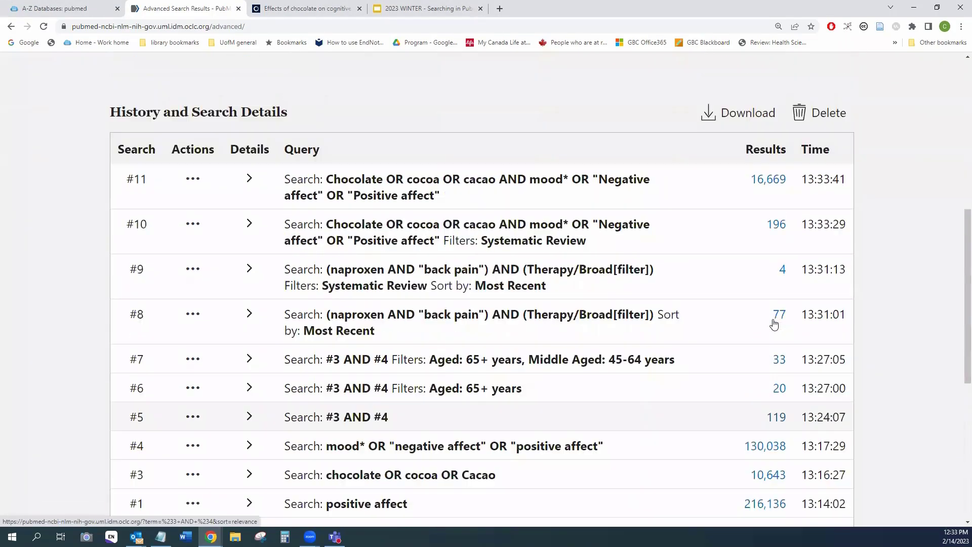
scroll(513, 251, down, 2)
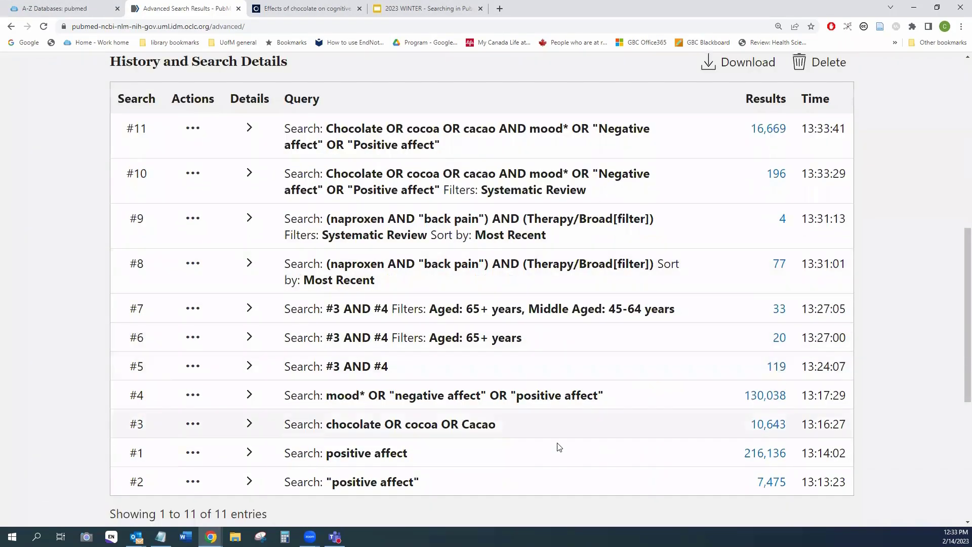
scroll(602, 387, up, 1)
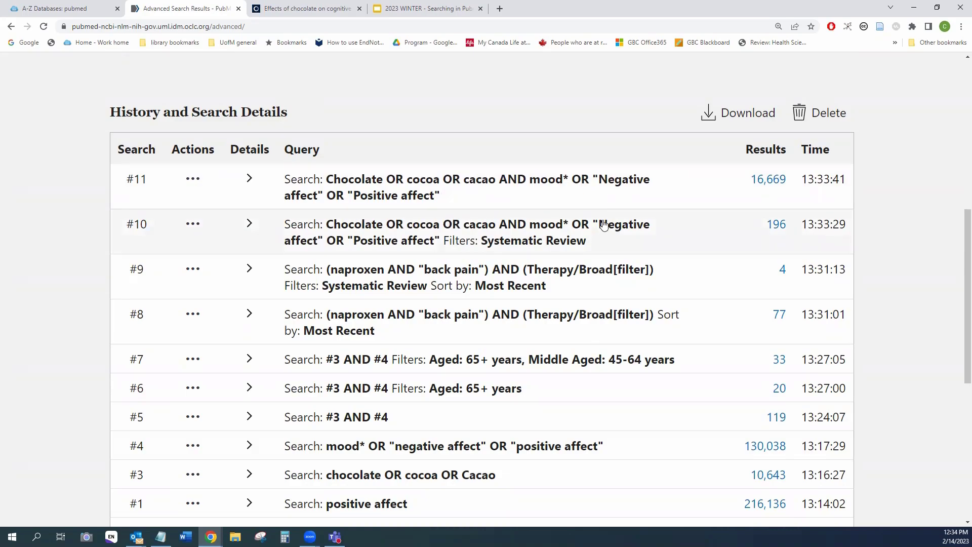
scroll(603, 224, down, 2)
scroll(569, 278, down, 1)
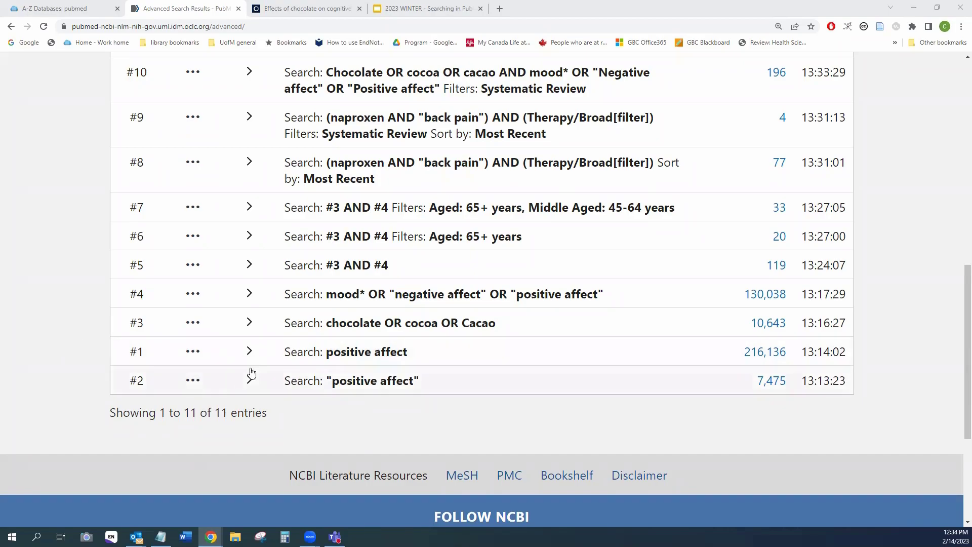
Step: Return to the PubMed home page, open the Single Citation Matcher, and look over its search fields
scroll(249, 372, up, 9)
scroll(250, 362, up, 1)
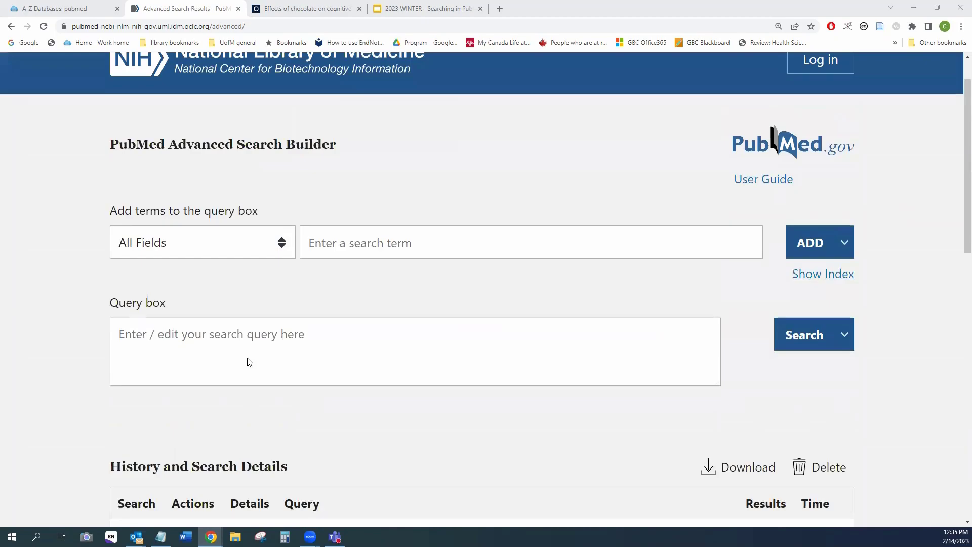
scroll(250, 362, up, 1)
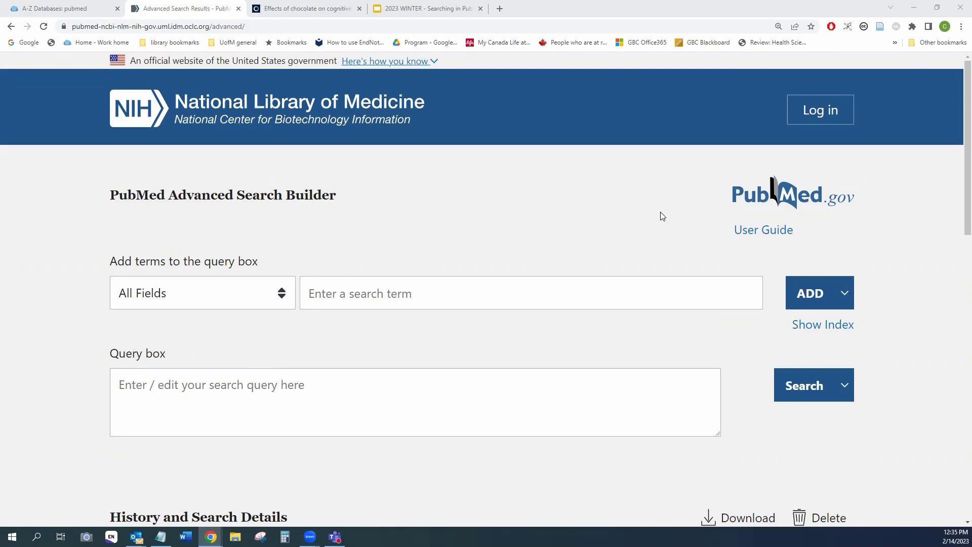
click(773, 200)
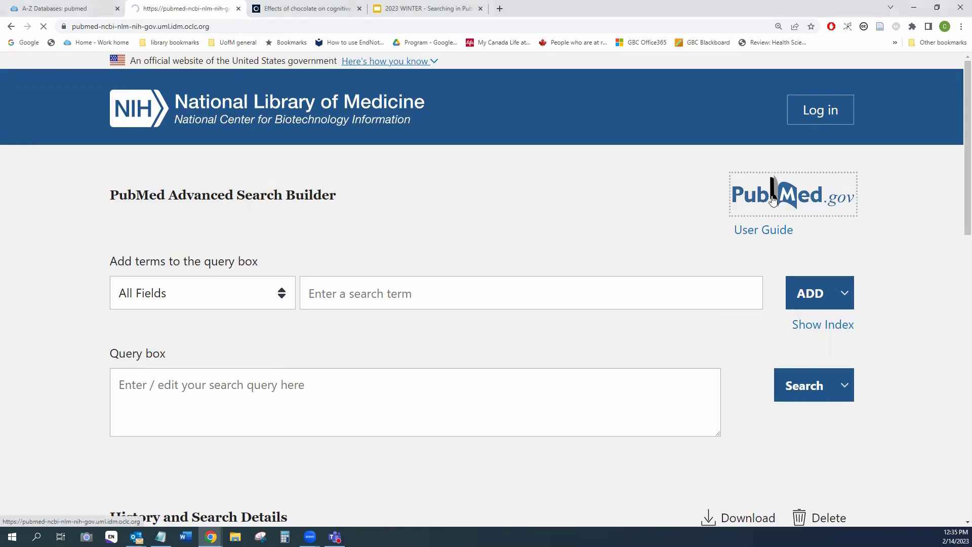
scroll(626, 211, down, 3)
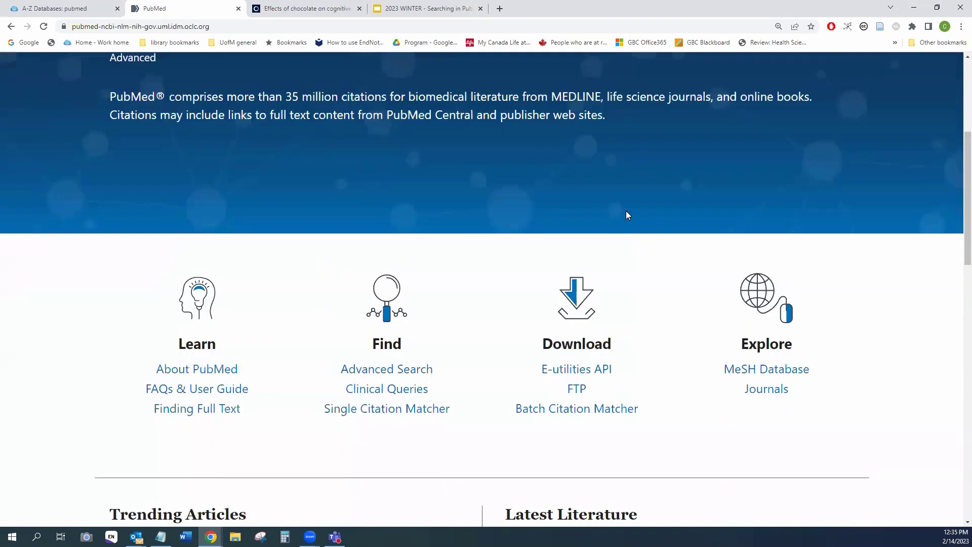
click(387, 413)
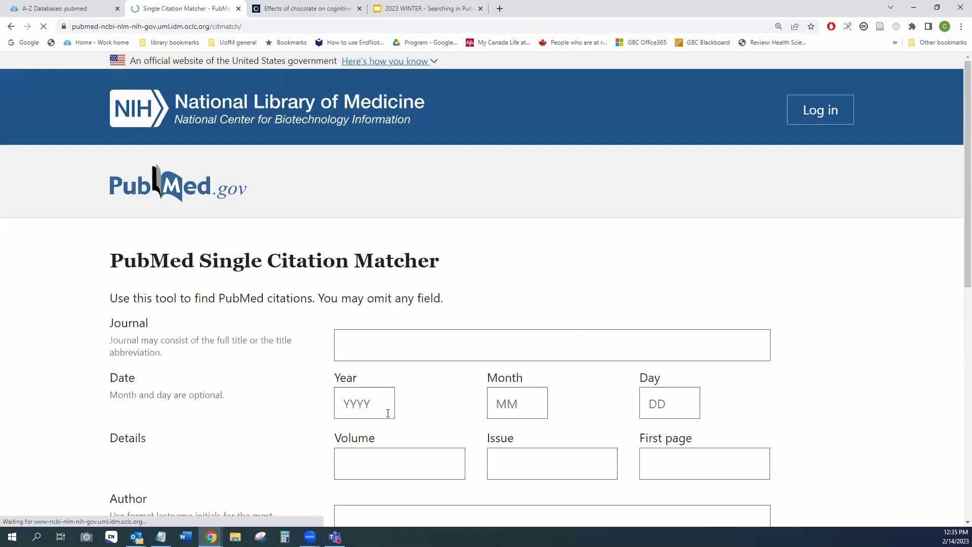
scroll(387, 413, down, 1)
scroll(263, 415, down, 2)
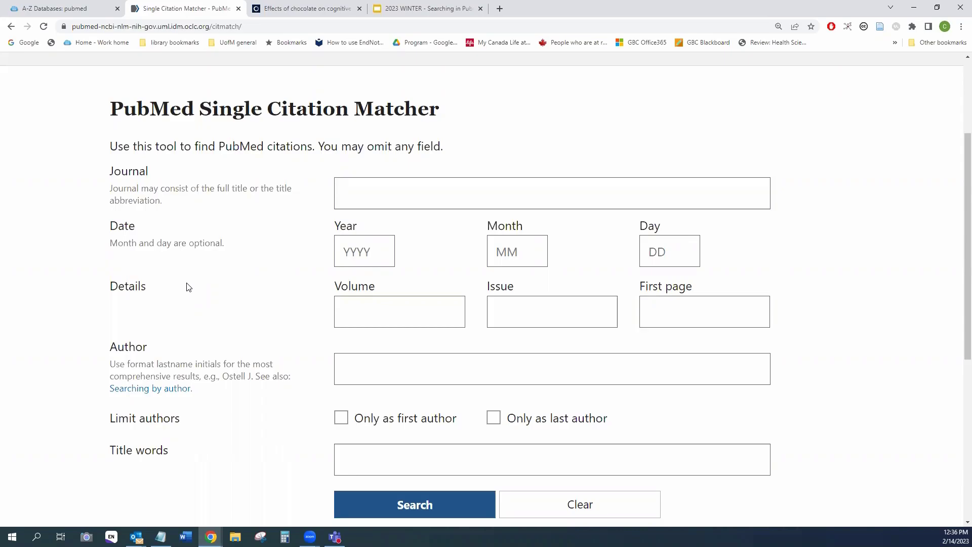
Step: Set the citation year to 2022, enter the author's surname and first initial, and run the citation search
click(354, 250)
text(2022)
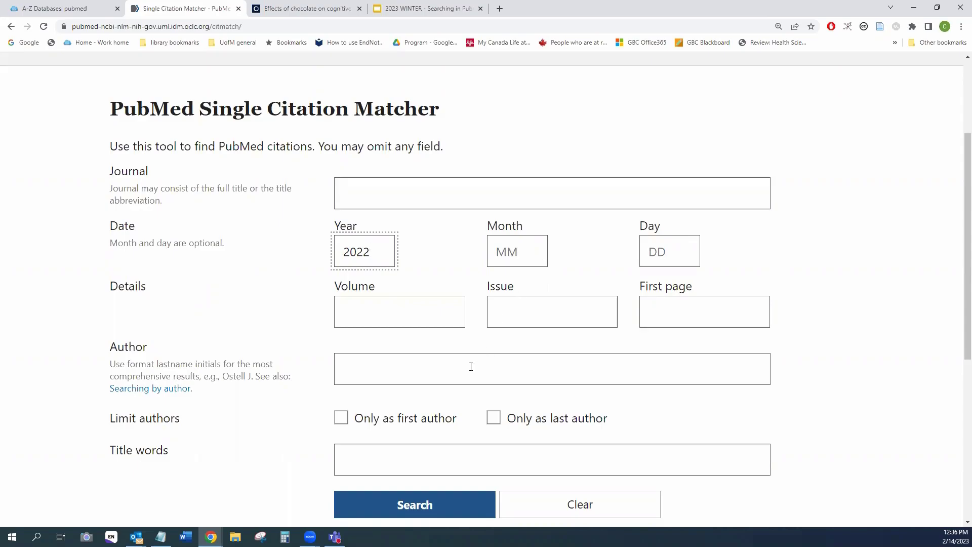
click(354, 370)
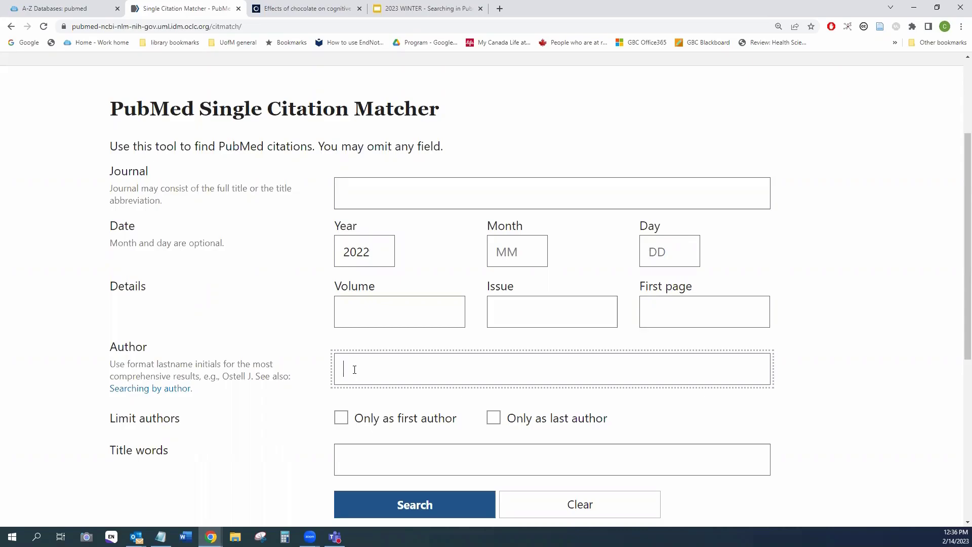
text(Lo)
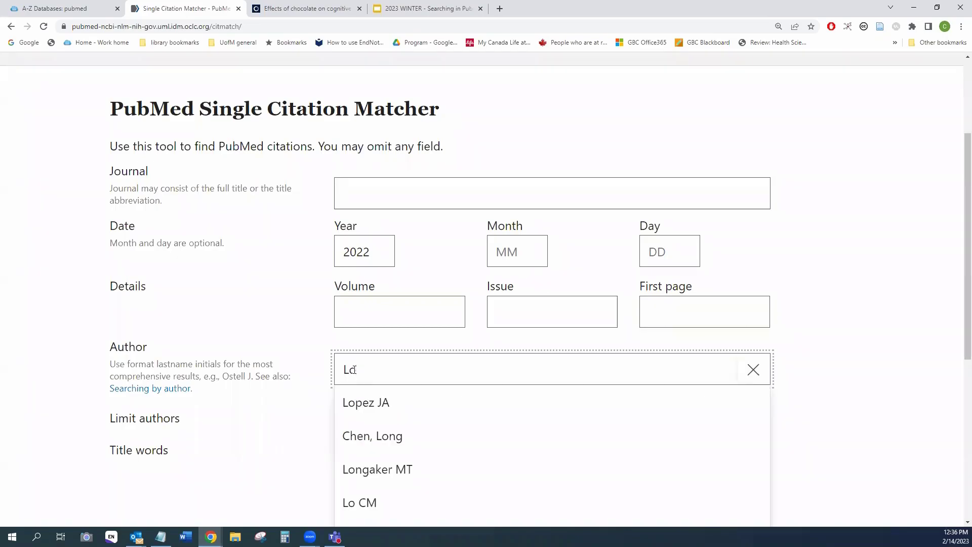
text(ewen)
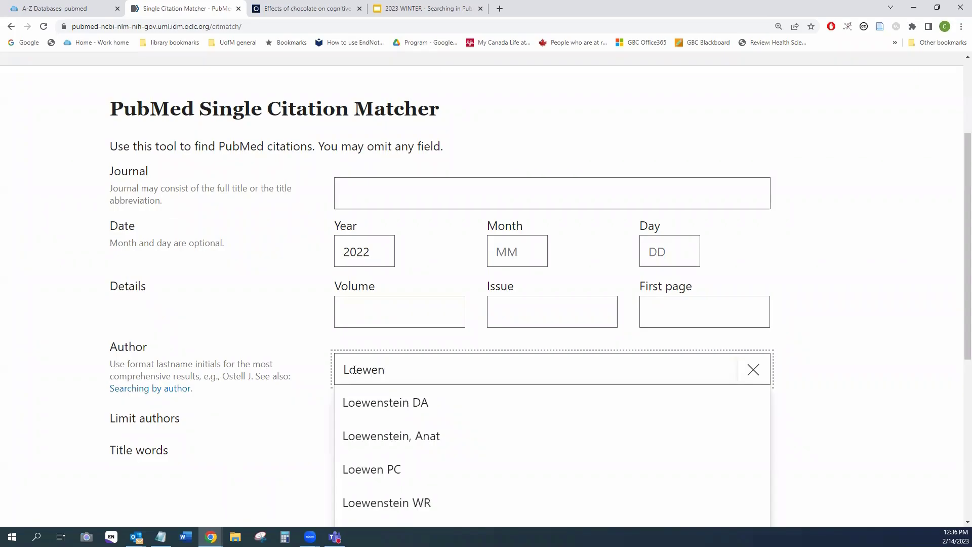
text( H)
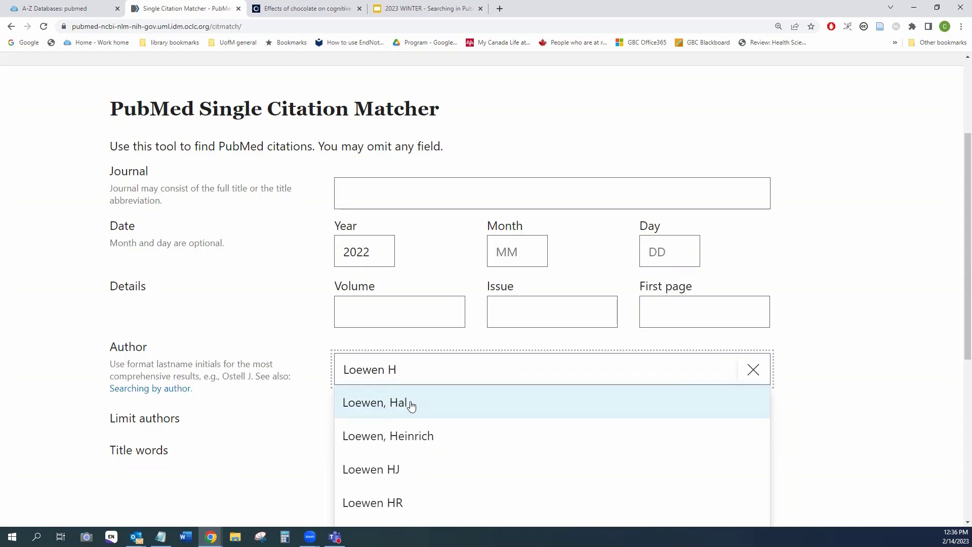
scroll(390, 473, down, 2)
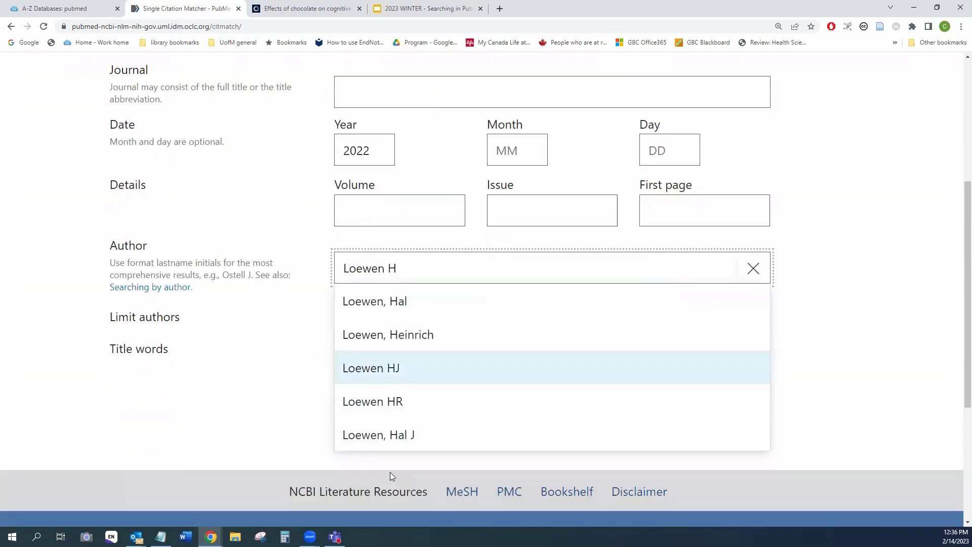
scroll(442, 359, up, 2)
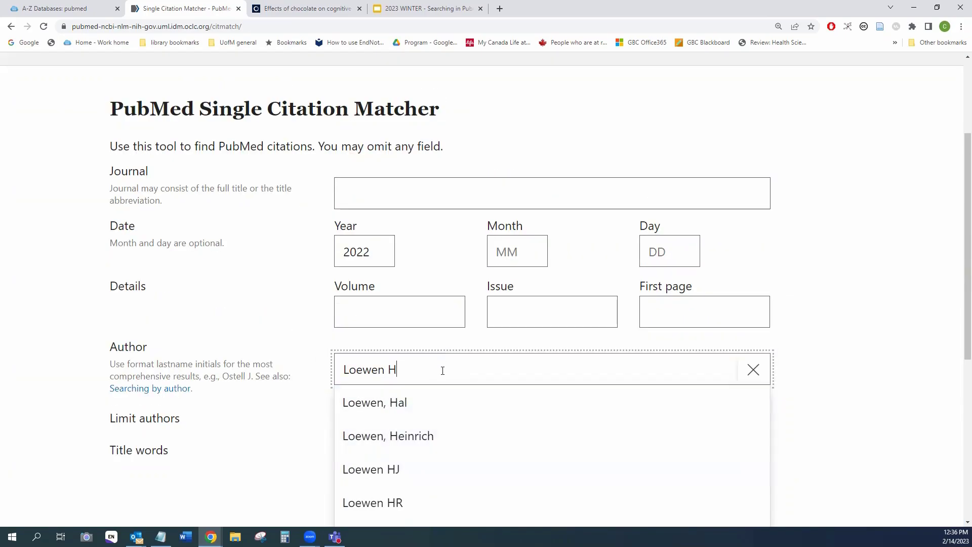
key(Return)
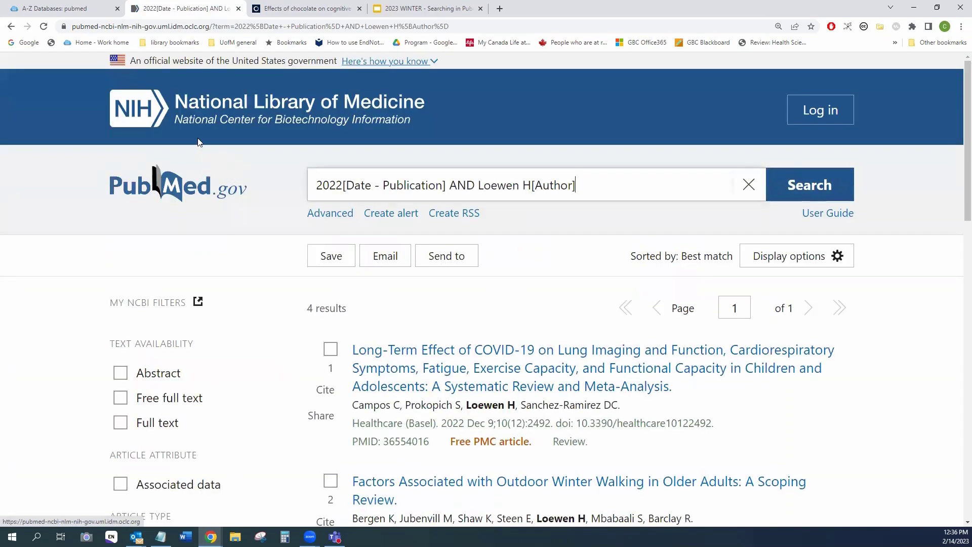
Step: Go back to the citation form, add the title word walking, rerun the search, and dismiss the library's open access notice
click(11, 26)
scroll(525, 397, down, 2)
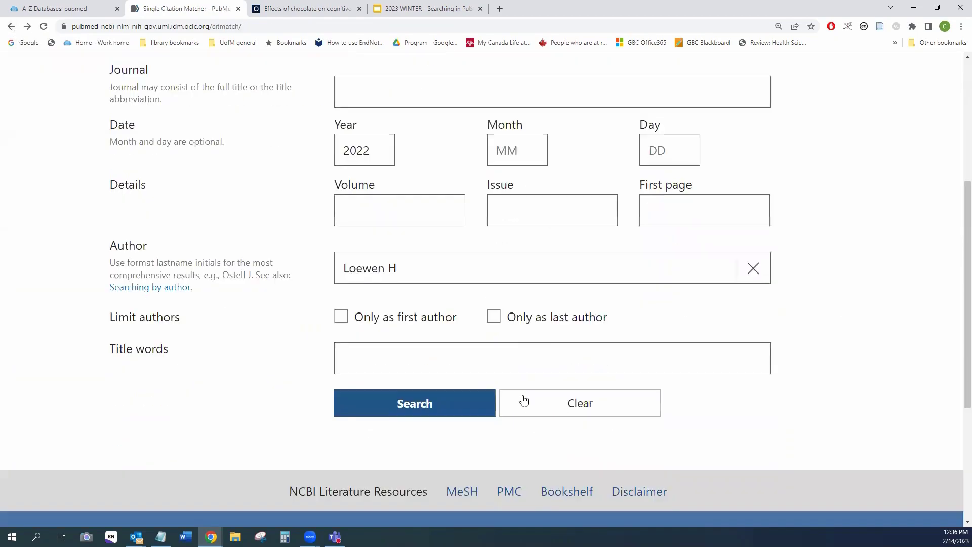
click(391, 373)
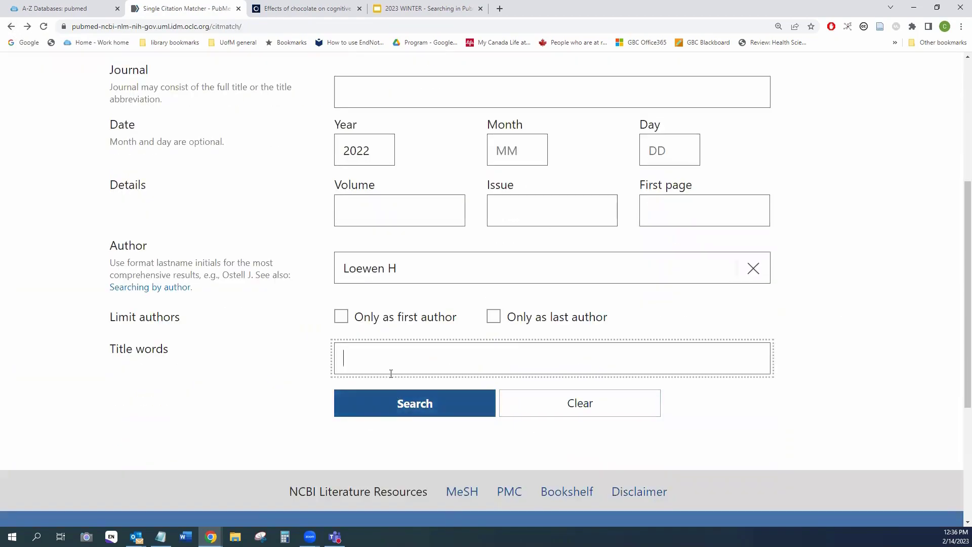
text(walking)
click(408, 396)
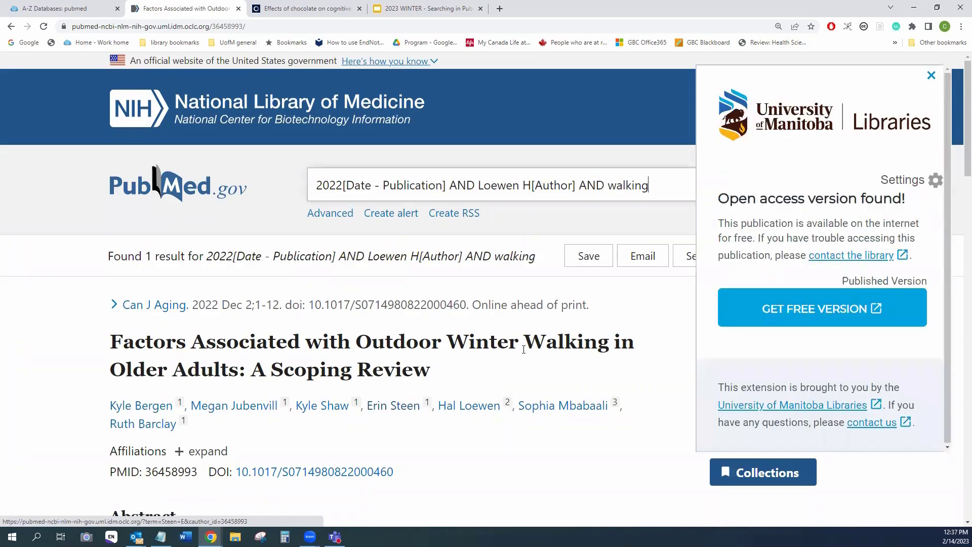
click(930, 76)
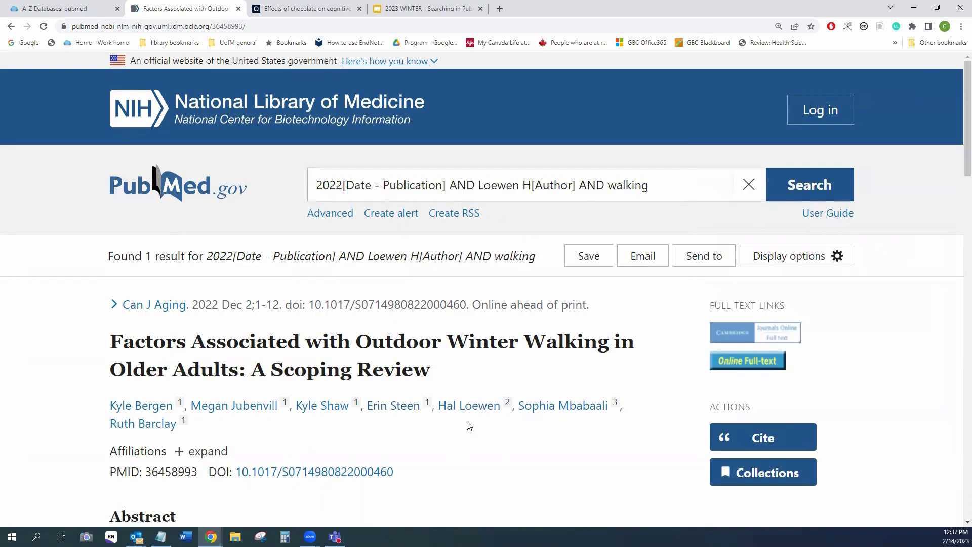
Step: Expand the author affiliations of the outdoor winter walking article and read them
scroll(470, 424, down, 1)
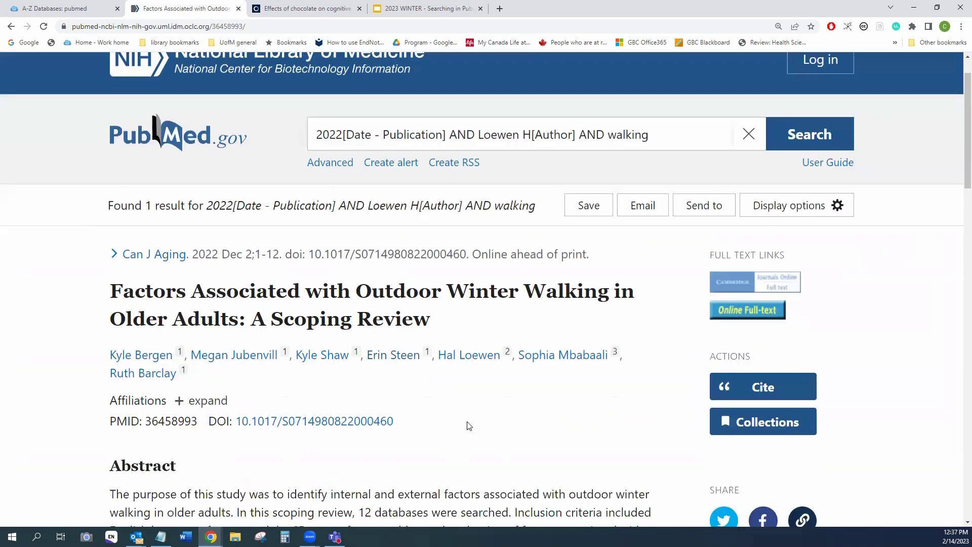
click(192, 401)
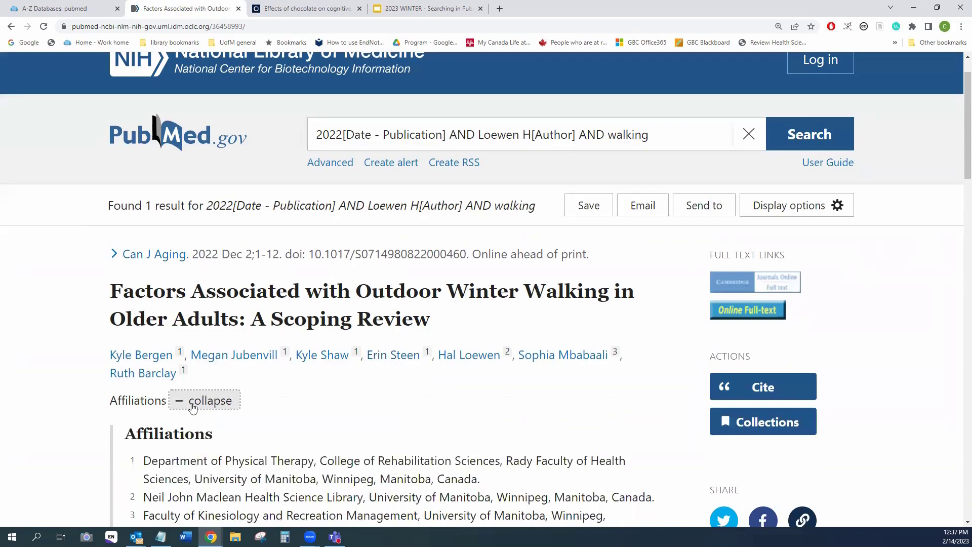
scroll(393, 411, down, 2)
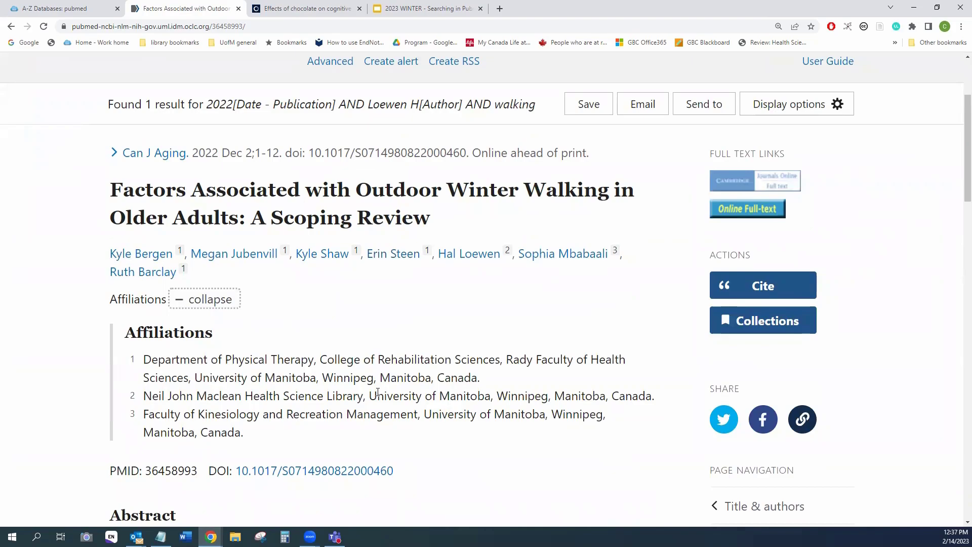
Step: Read the abstract and keywords of the outdoor winter walking article and check its online full-text link
scroll(537, 350, down, 3)
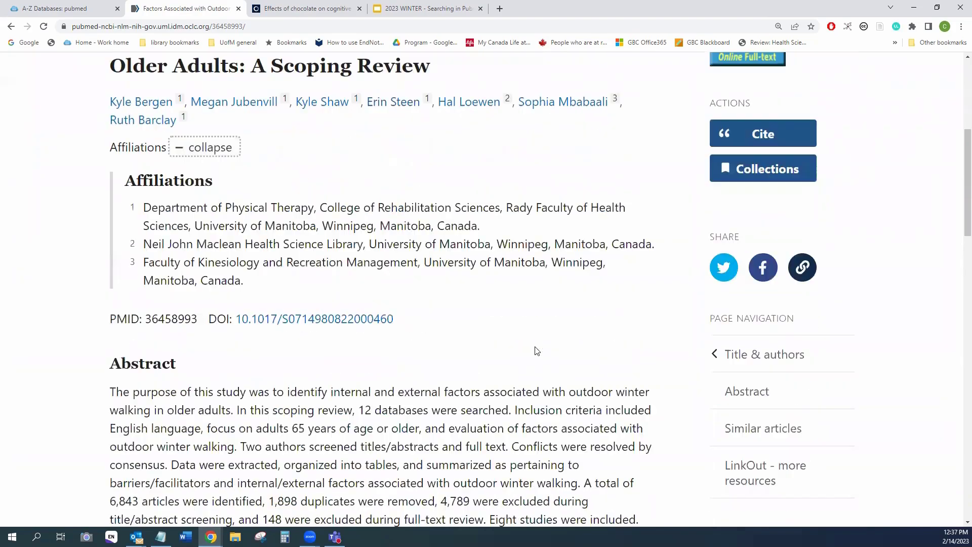
scroll(537, 351, down, 4)
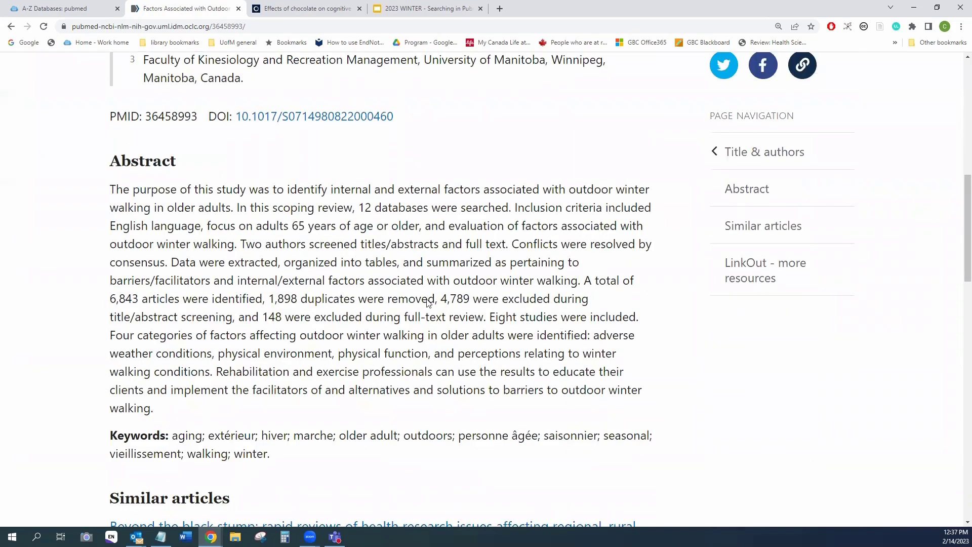
scroll(317, 214, down, 2)
scroll(394, 230, up, 2)
scroll(394, 230, up, 7)
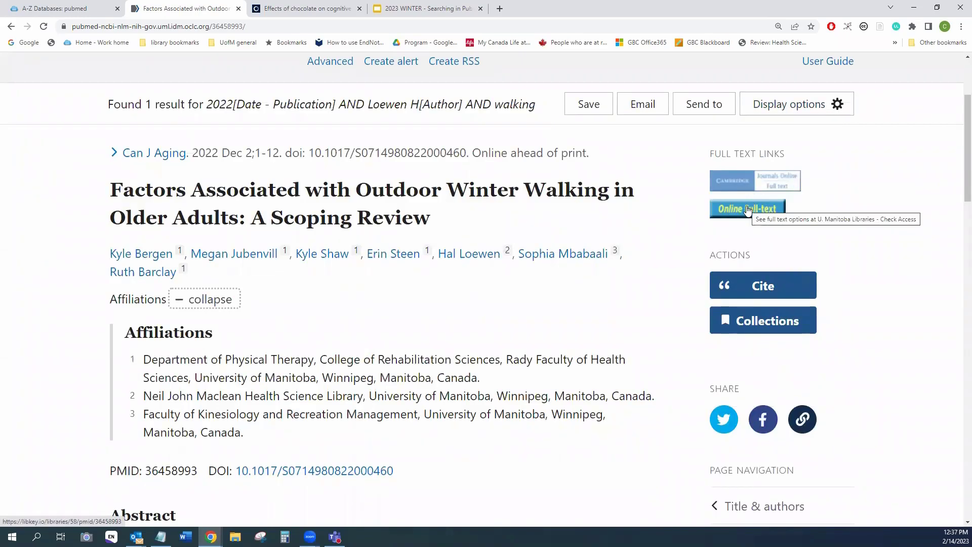
Step: Remove AND walking from the search query and rerun the search with only the 2022 publication date and author
scroll(550, 245, up, 2)
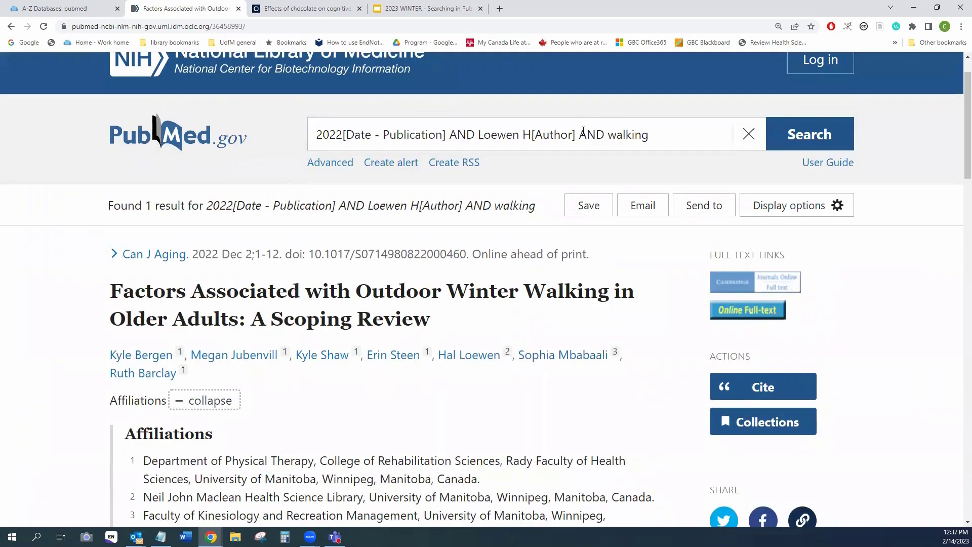
drag(581, 133, 636, 128)
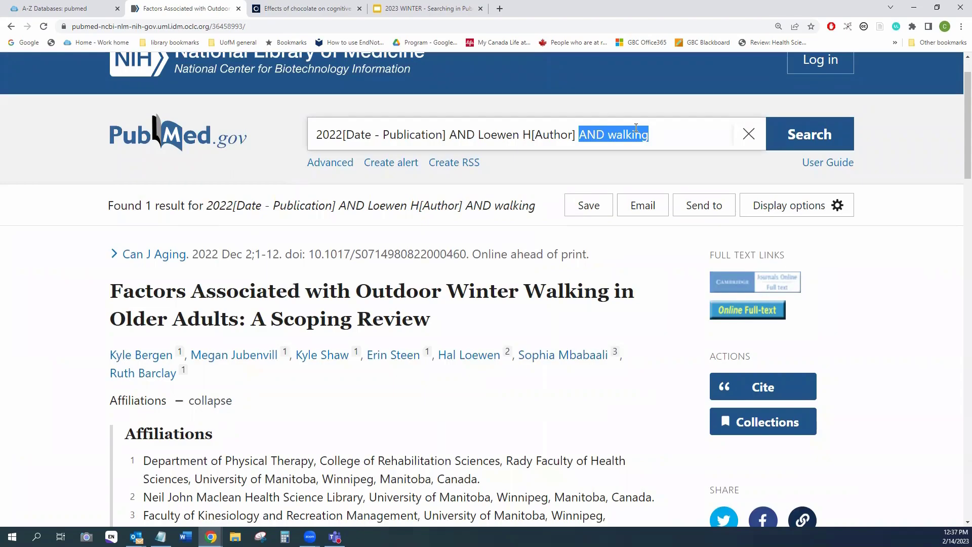
key(BackSpace)
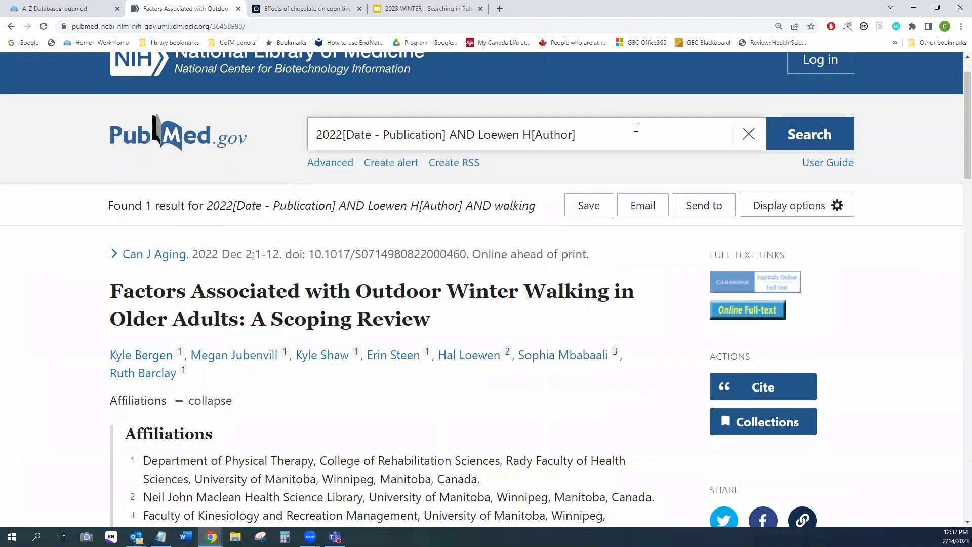
key(Return)
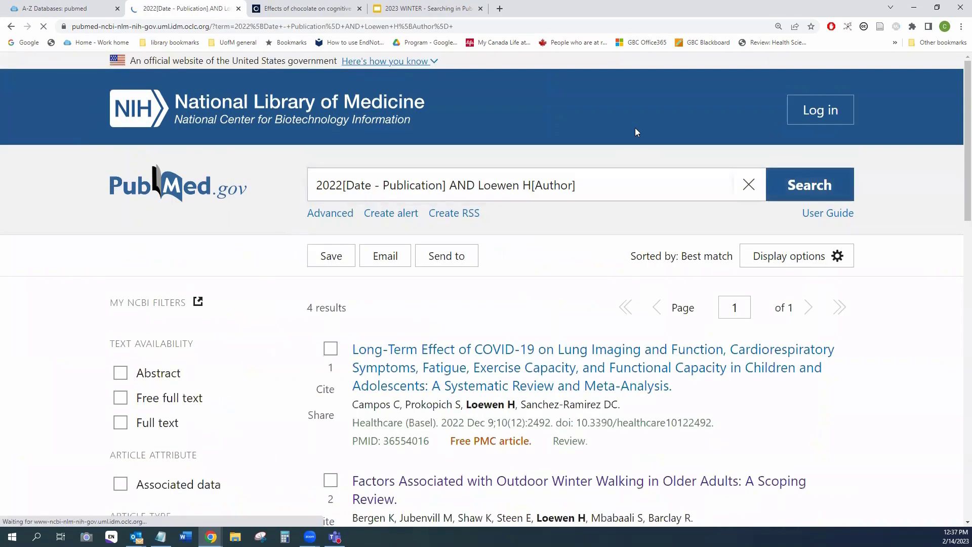
Step: Look through the articles listed for the 2022 author search
scroll(577, 290, down, 3)
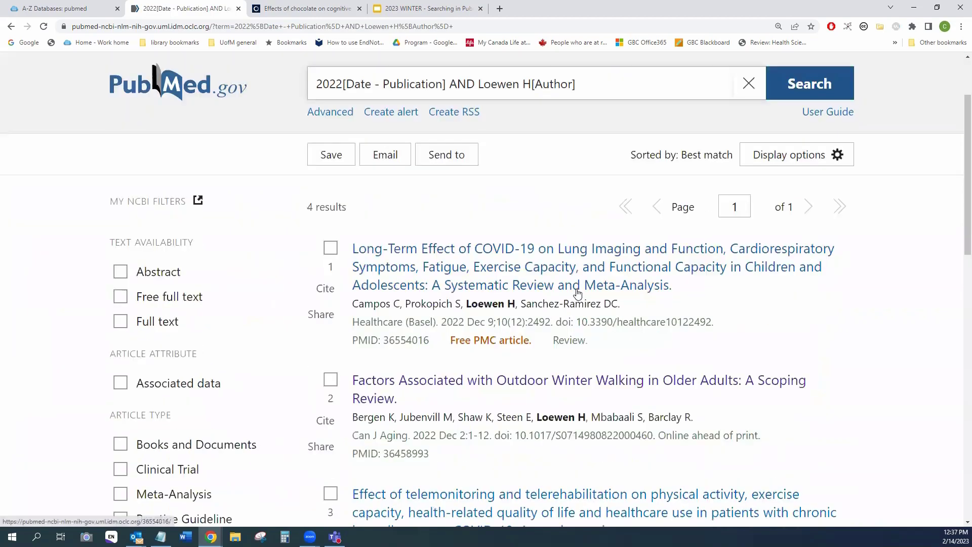
scroll(577, 290, down, 1)
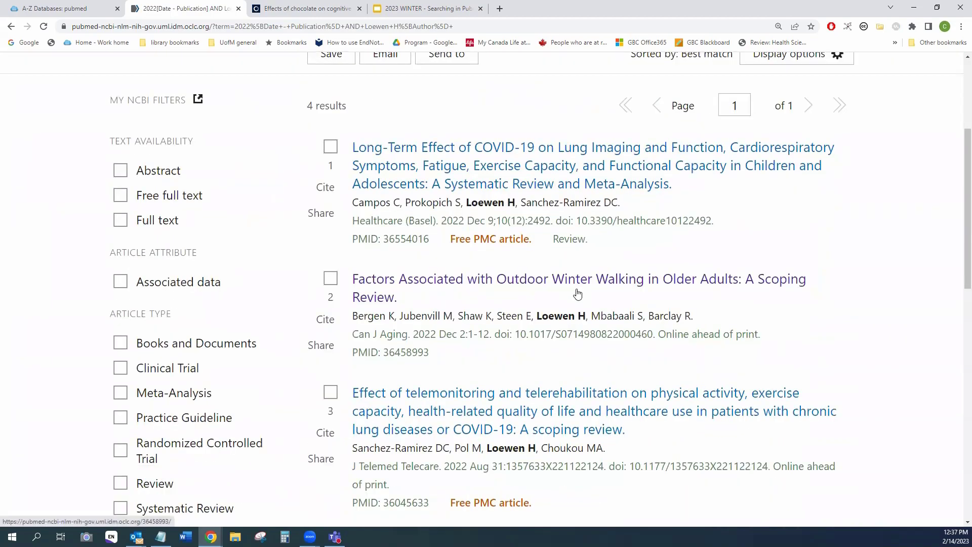
scroll(578, 293, down, 3)
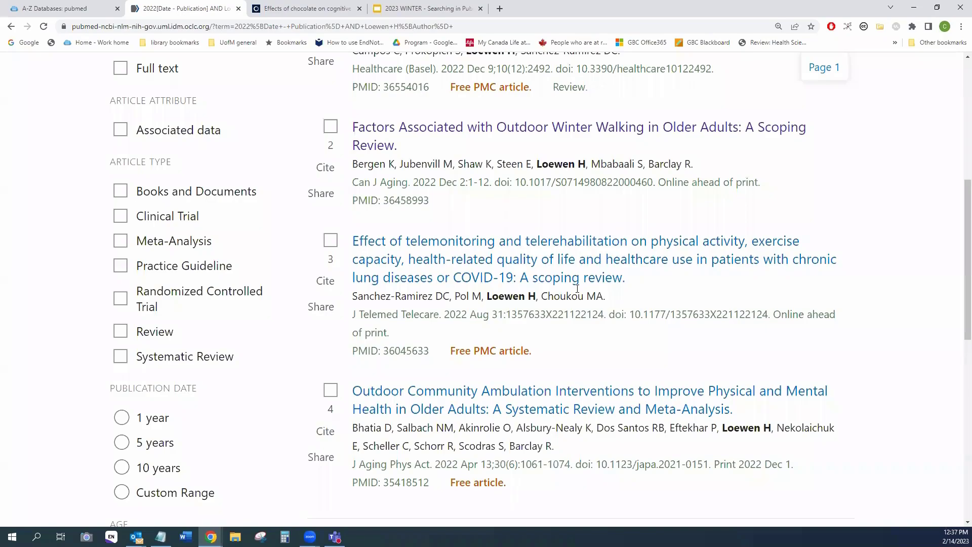
scroll(577, 289, down, 2)
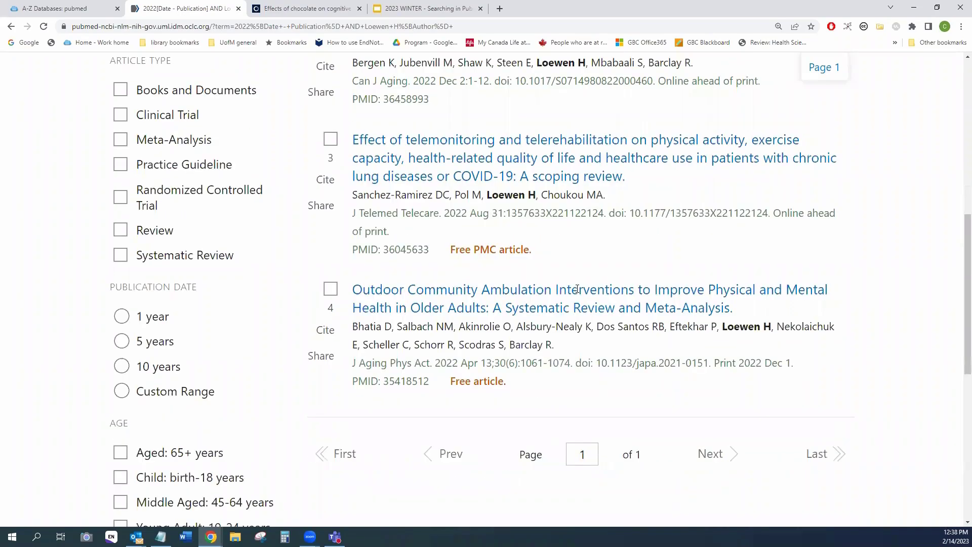
scroll(575, 287, up, 9)
scroll(573, 286, down, 1)
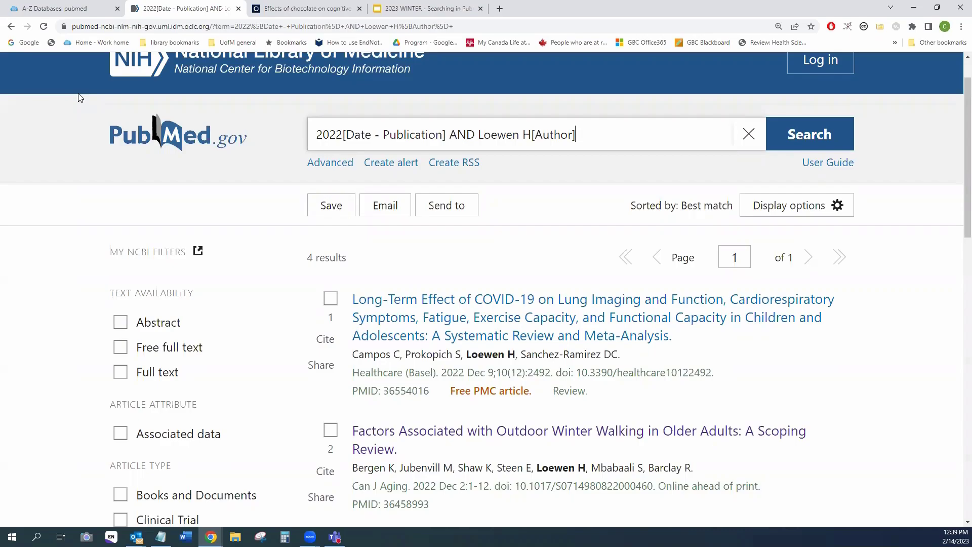
scroll(935, 202, up, 1)
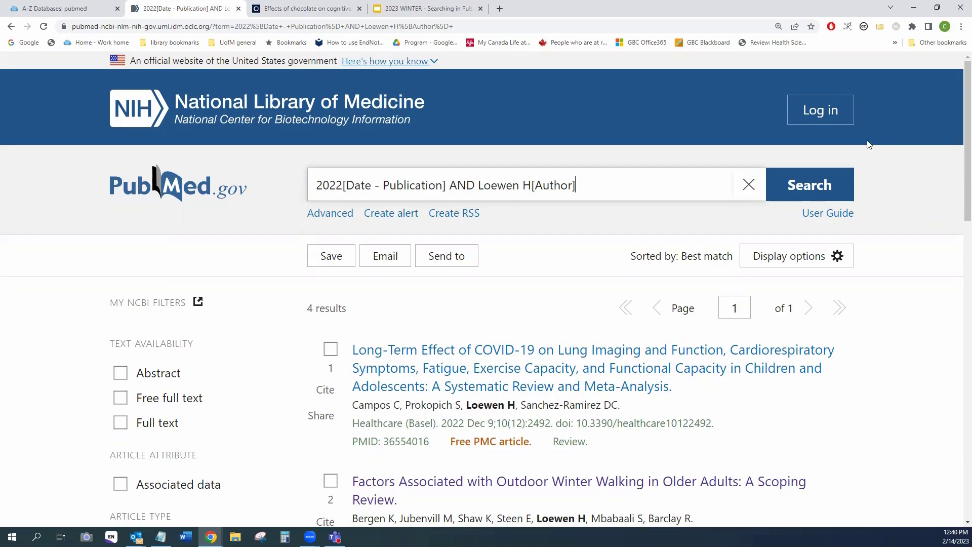
Step: Open the NCBI login page and look over the available third-party login options
click(814, 113)
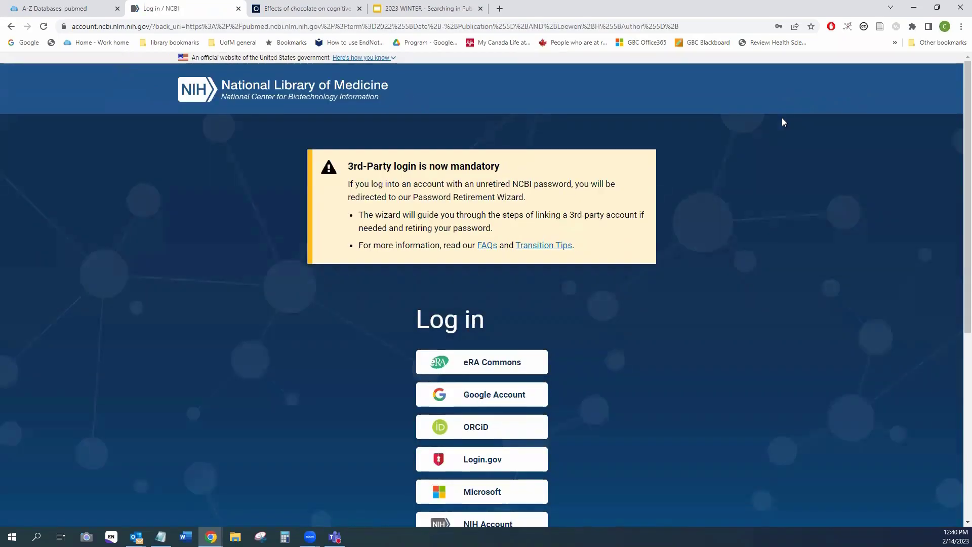
scroll(782, 121, down, 3)
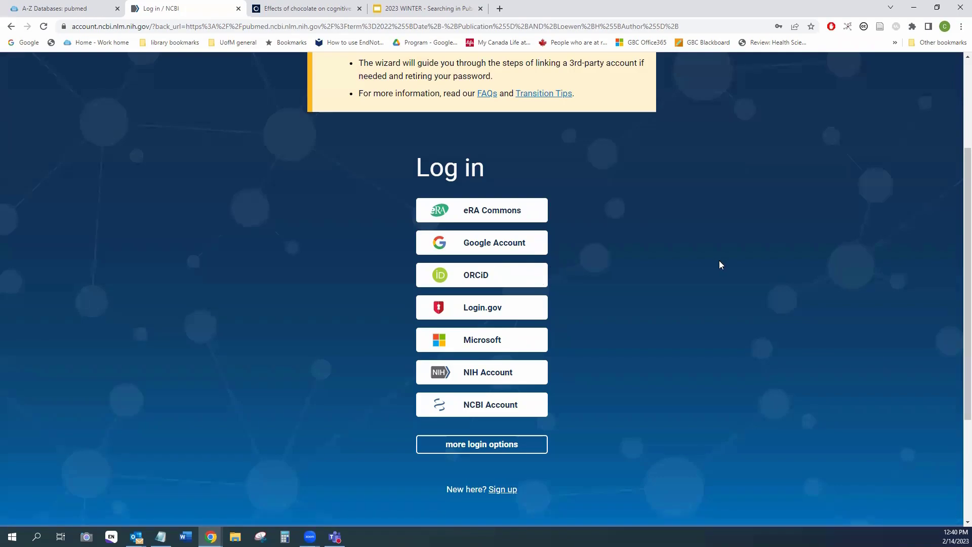
scroll(720, 265, down, 1)
Step: Try University of Manitoba, Canada as the login provider and go back to the NCBI login page
click(513, 393)
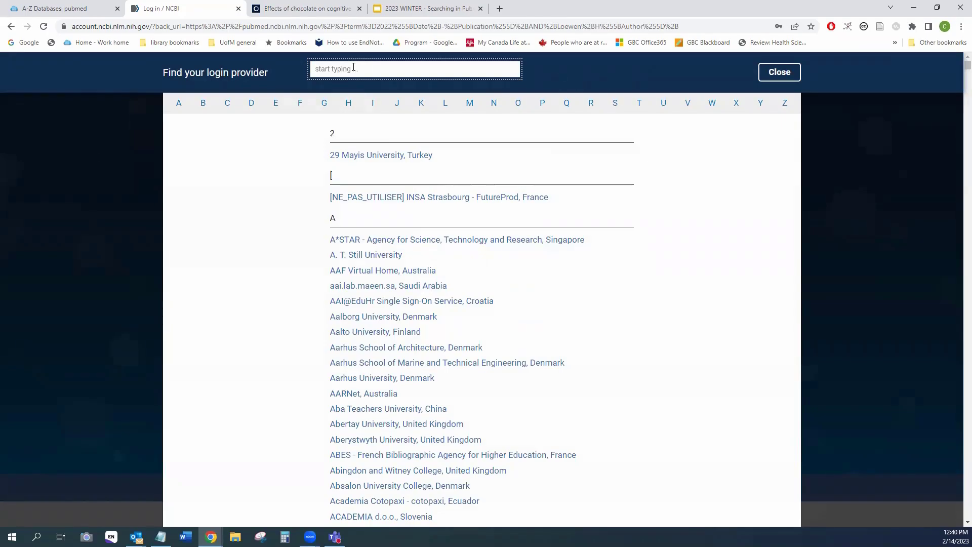
text(university of man)
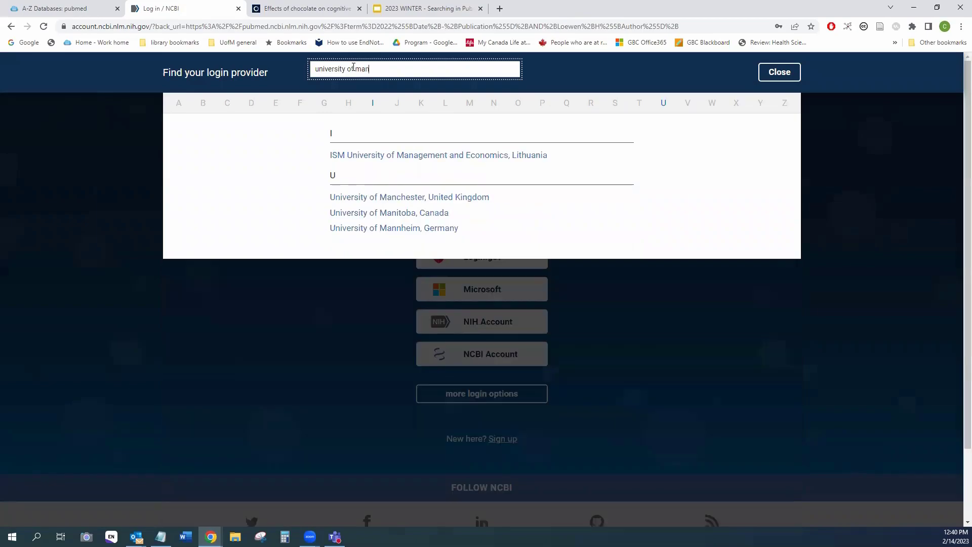
key(BackSpace)
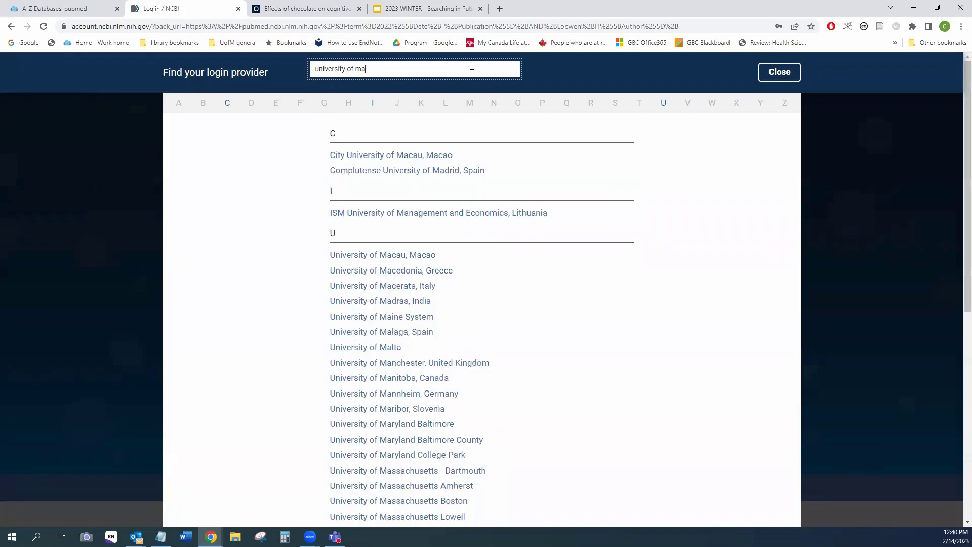
text(nitoba)
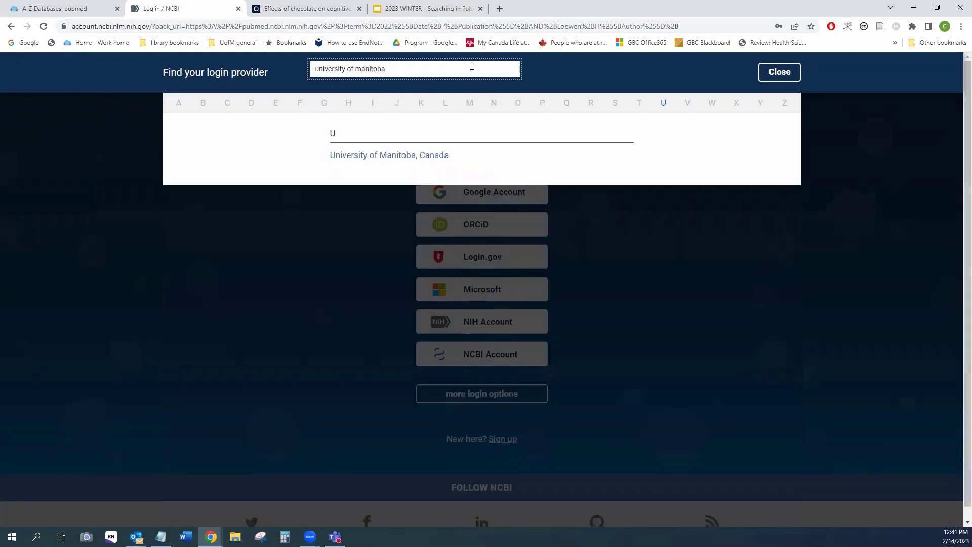
click(389, 158)
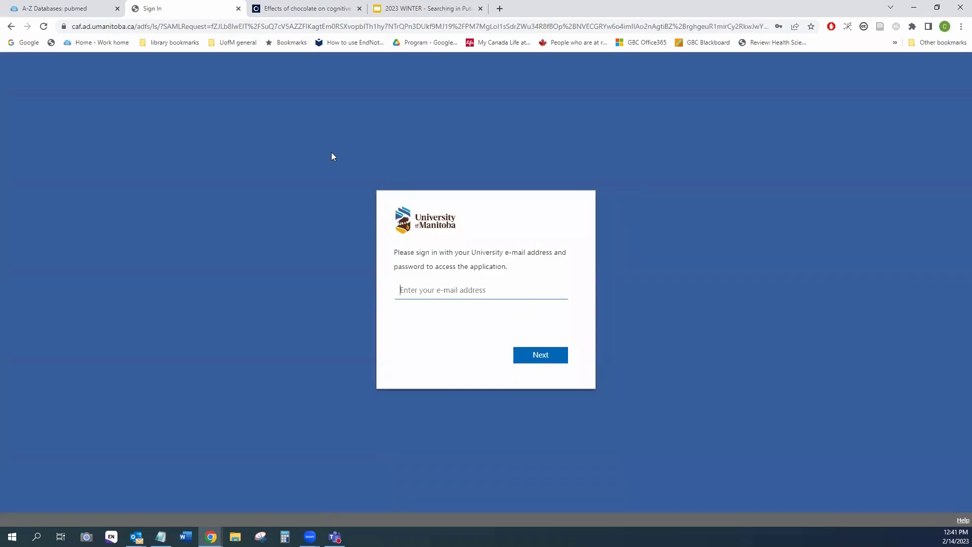
click(11, 28)
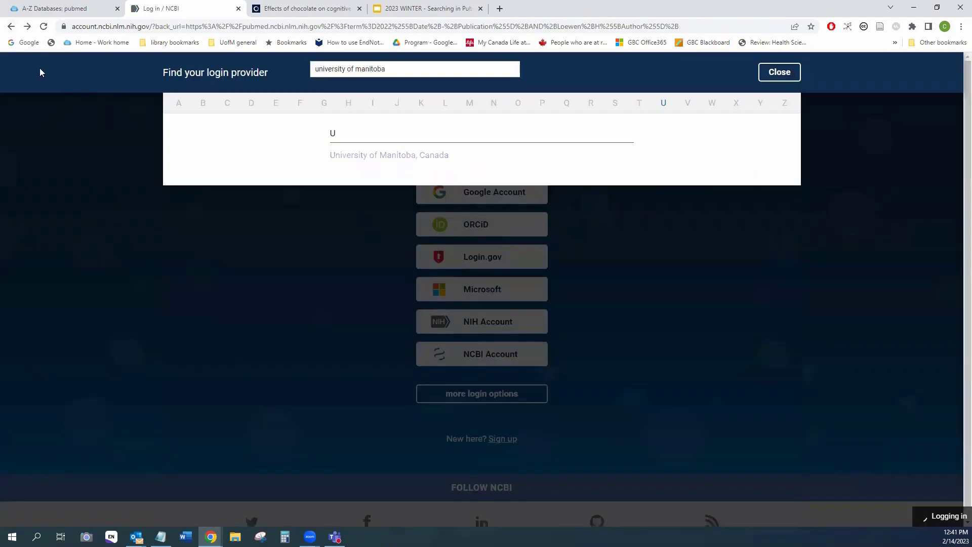
click(12, 26)
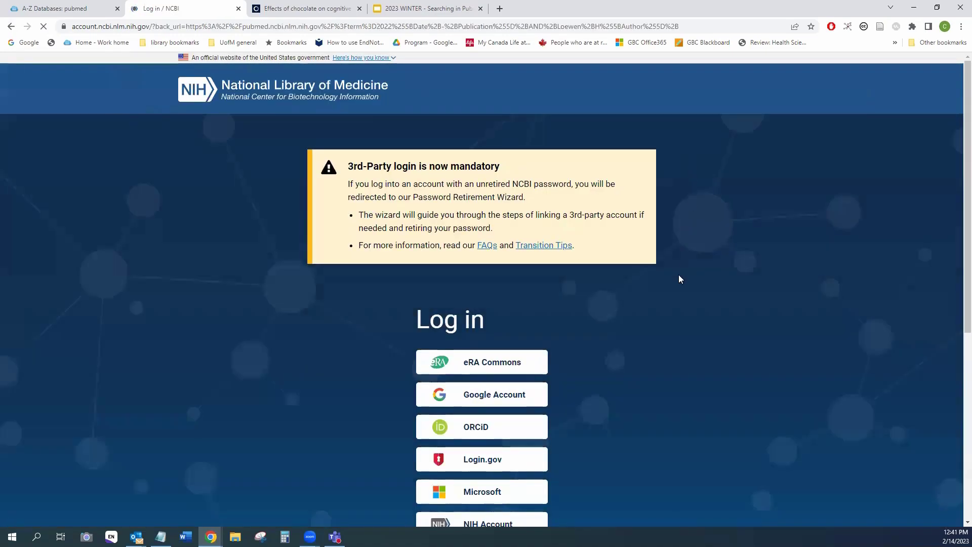
Step: View the NCBI account sign-up options and return to the login page
scroll(678, 275, down, 3)
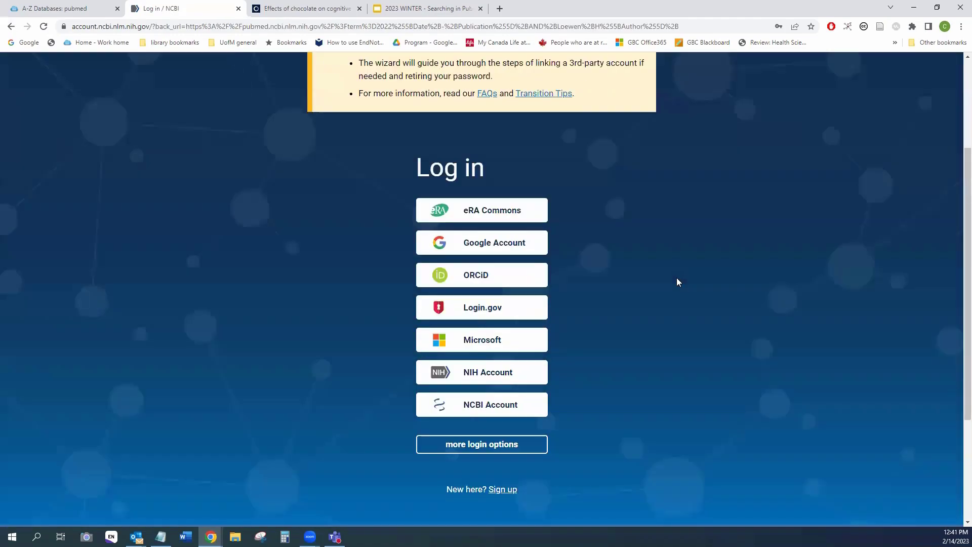
click(501, 490)
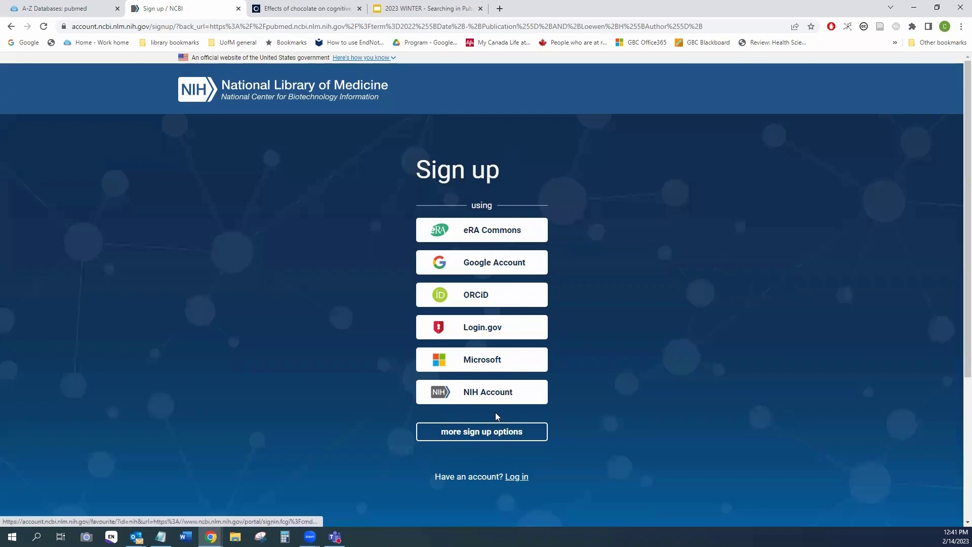
click(516, 476)
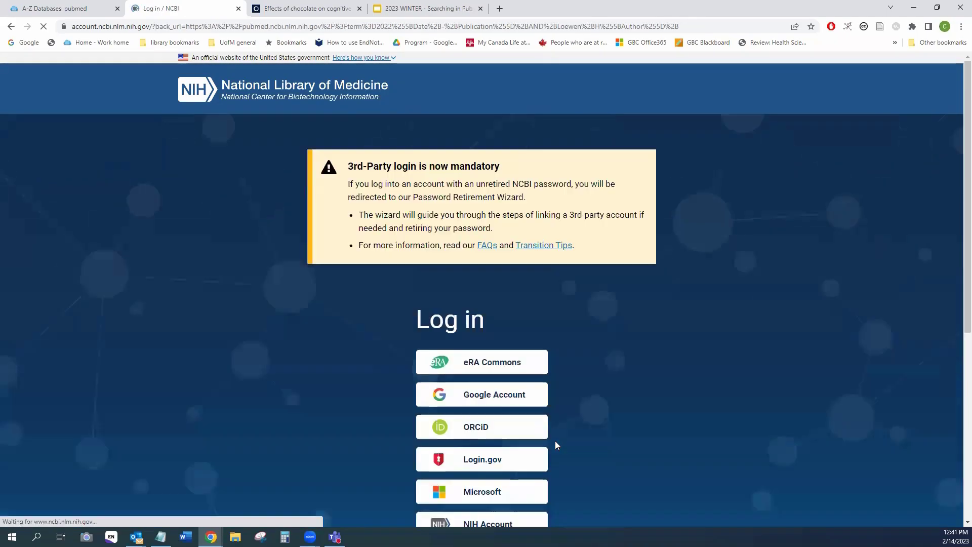
Step: Find University of Manitoba, Canada among the additional login providers and open its sign-in page
scroll(541, 436, down, 4)
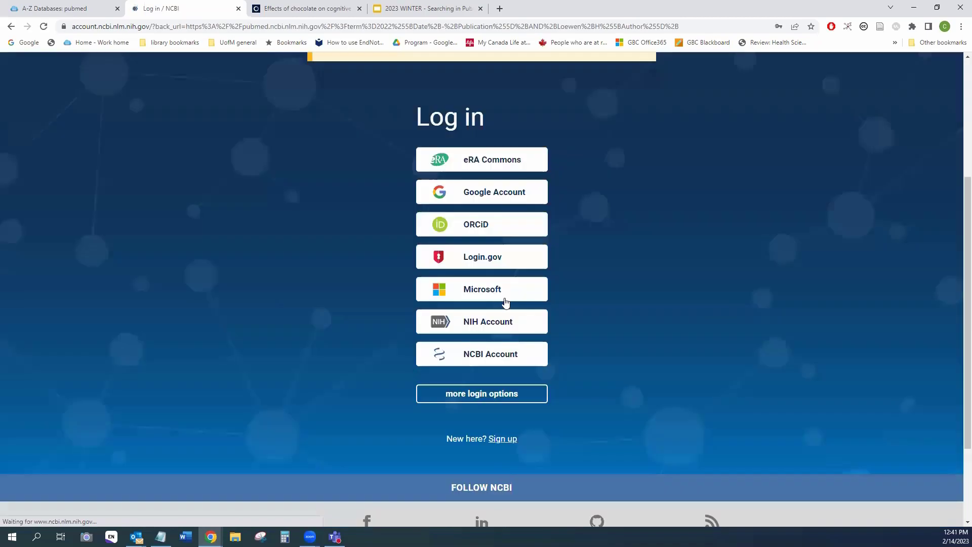
click(464, 398)
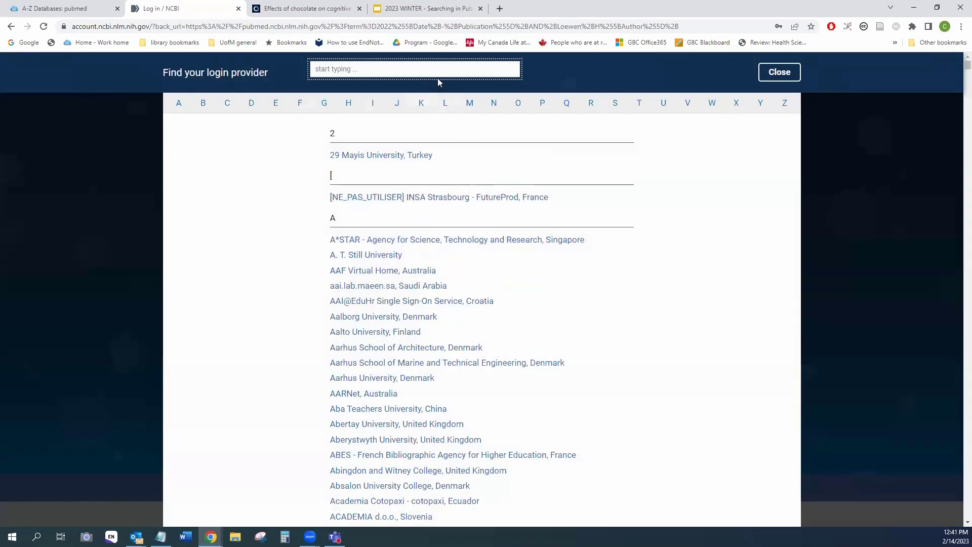
text(university)
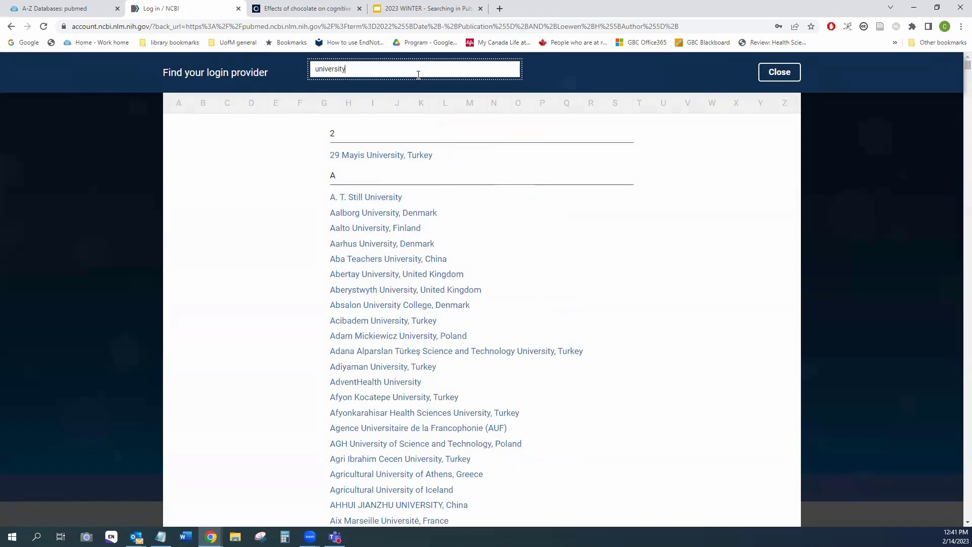
text( of manitoba)
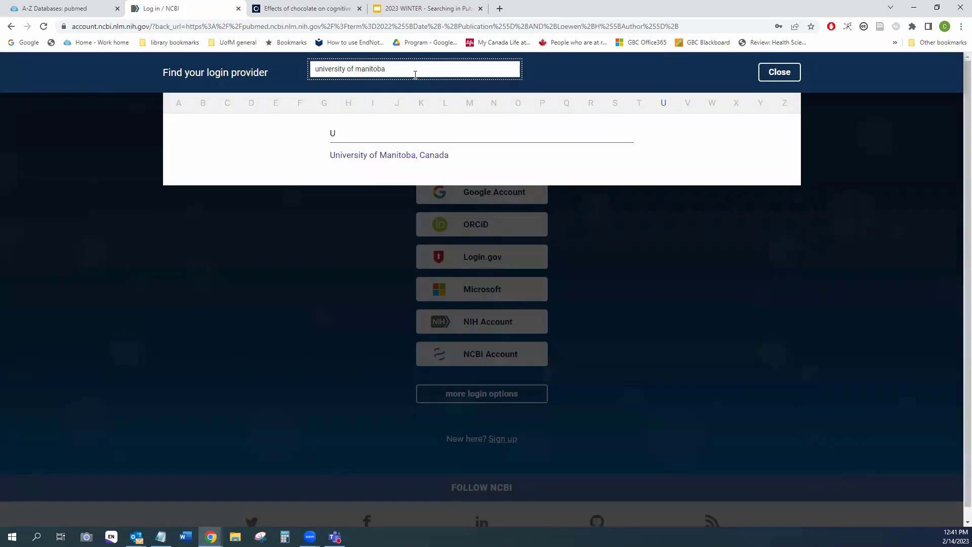
click(393, 157)
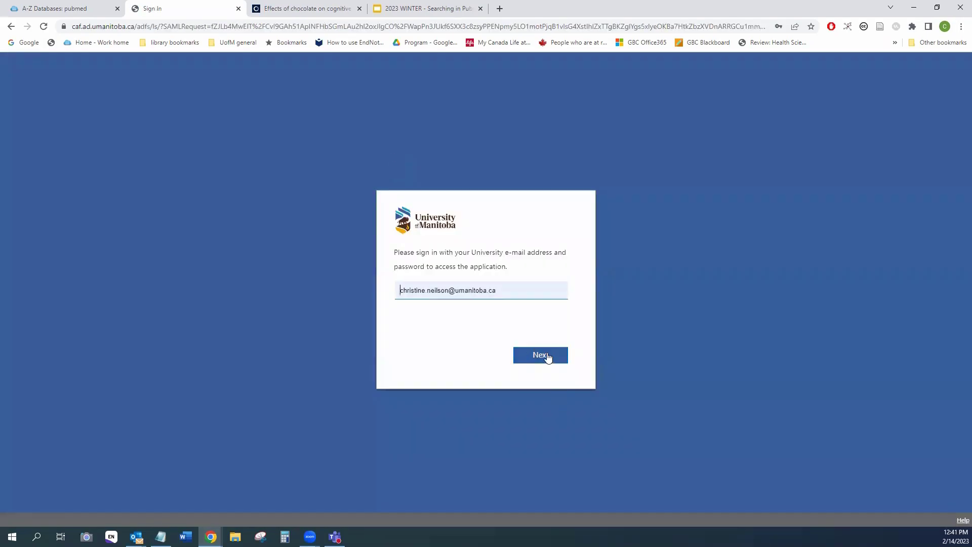
Step: Submit the university e-mail and account password, choosing Duo Authentication for AD FS as the additional verification
click(548, 358)
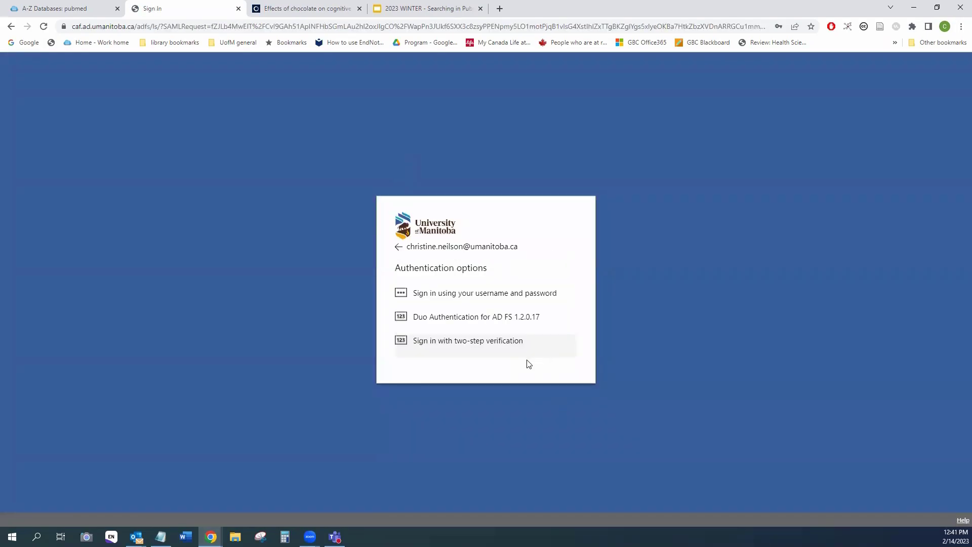
click(470, 297)
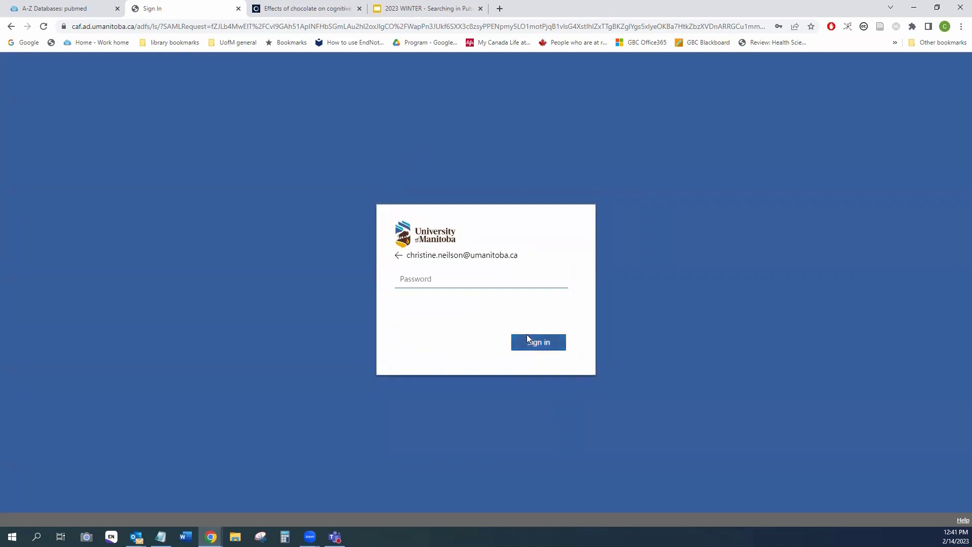
text(••••••••)
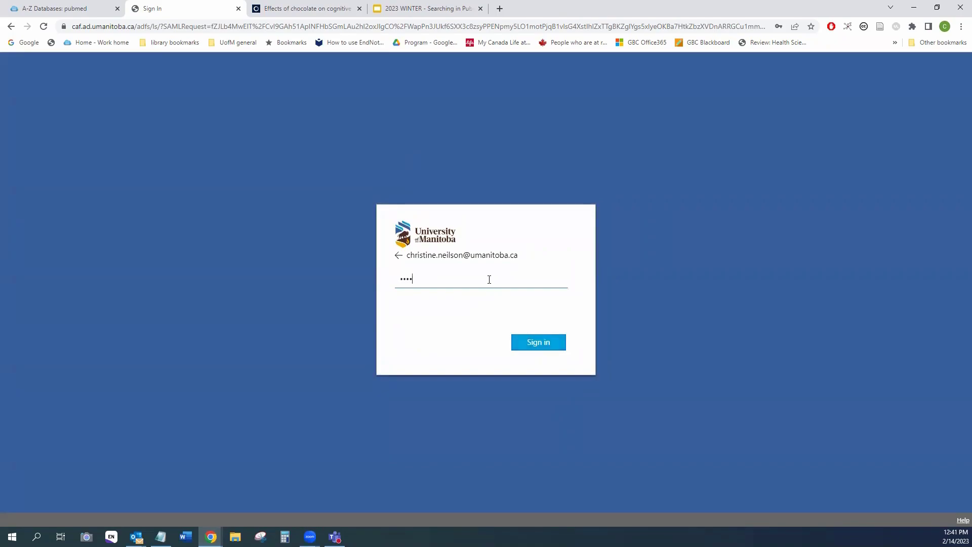
text(•)
key(Return)
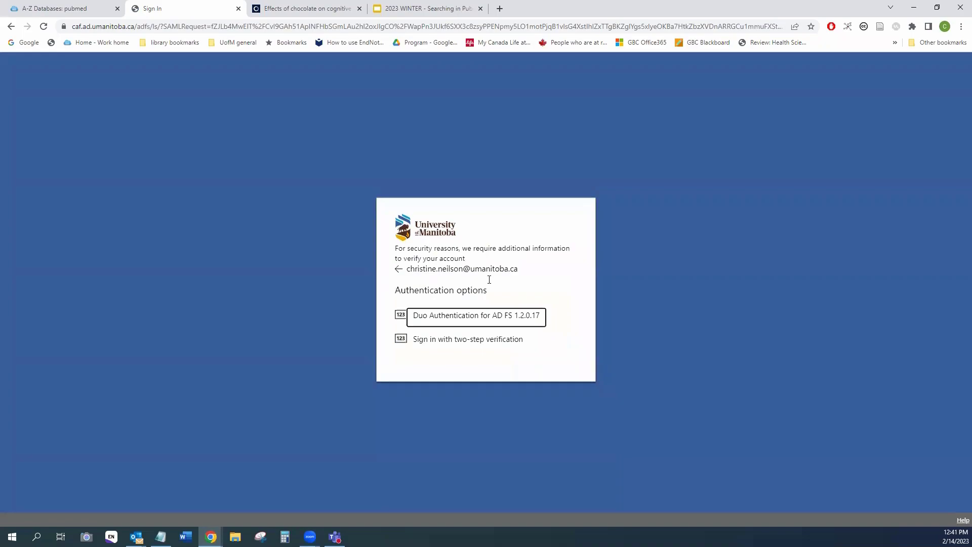
click(469, 315)
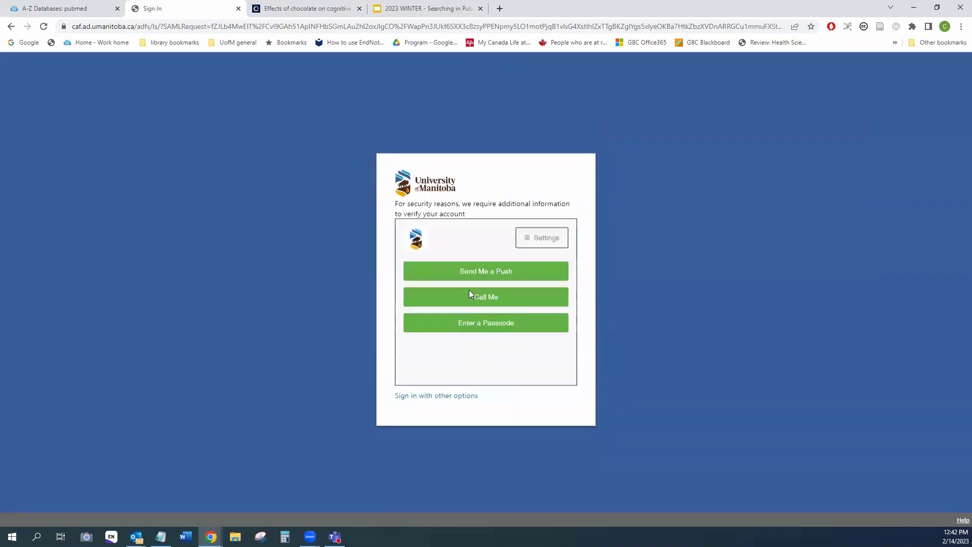
Step: Complete the university sign-in with a Duo push and glance over the PubMed search results
click(470, 269)
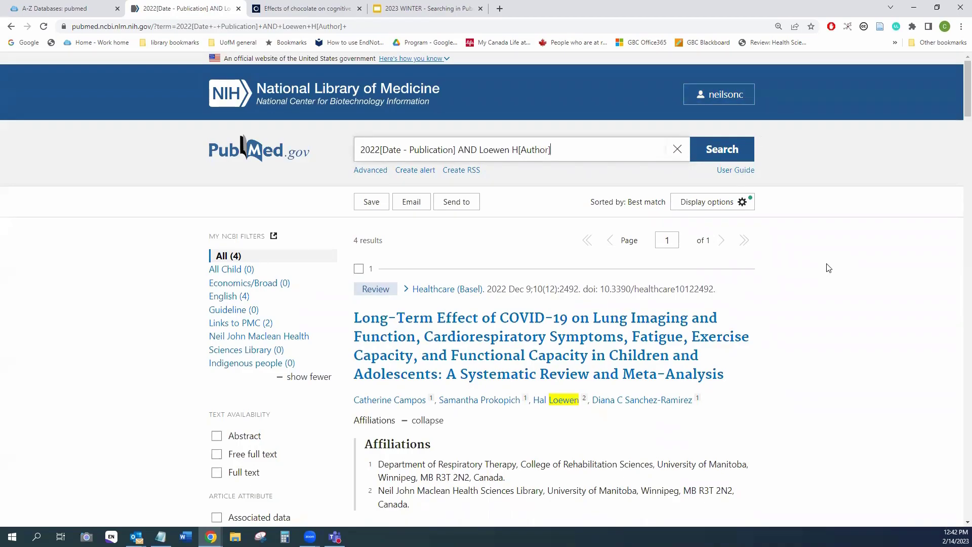
scroll(828, 267, down, 2)
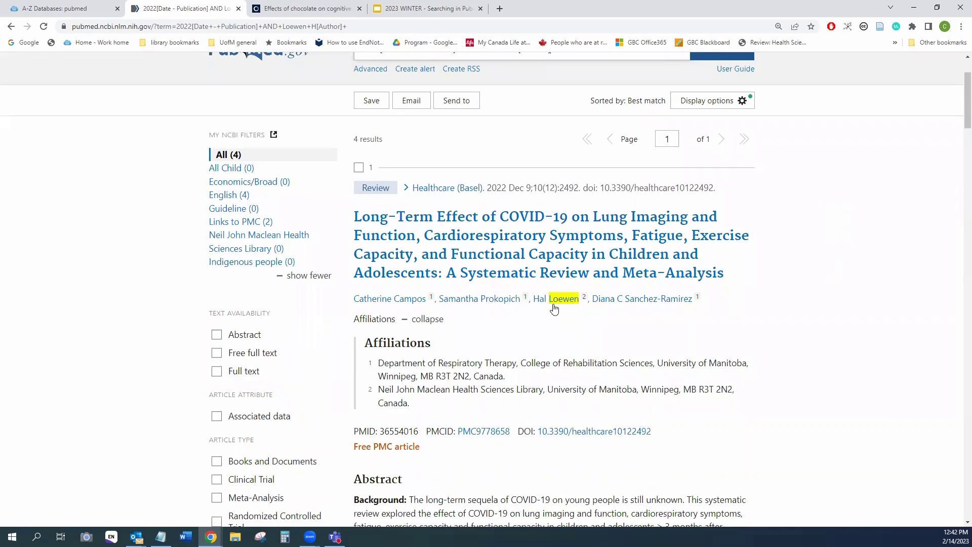
scroll(677, 324, up, 2)
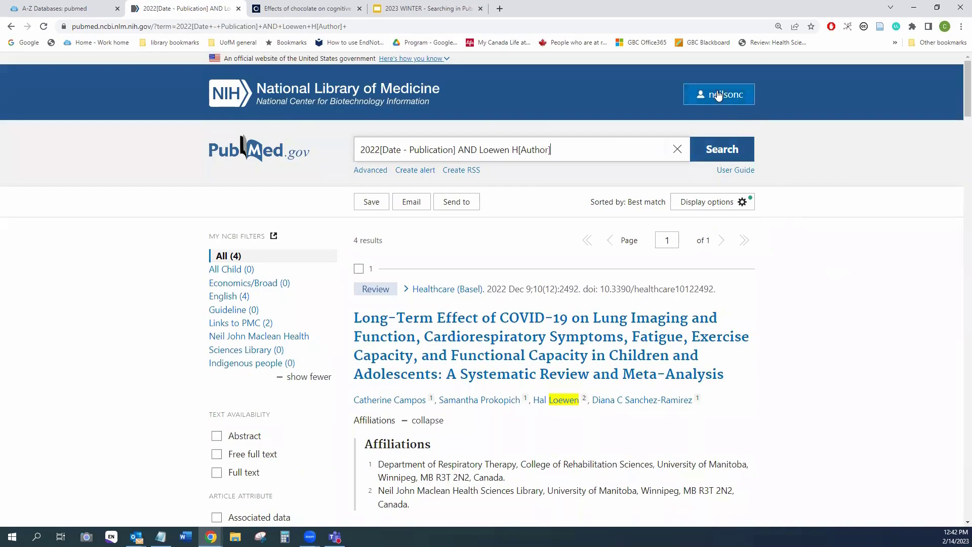
Step: Open the NCBI account settings and review the email, linked accounts, delegates and API key sections
click(717, 96)
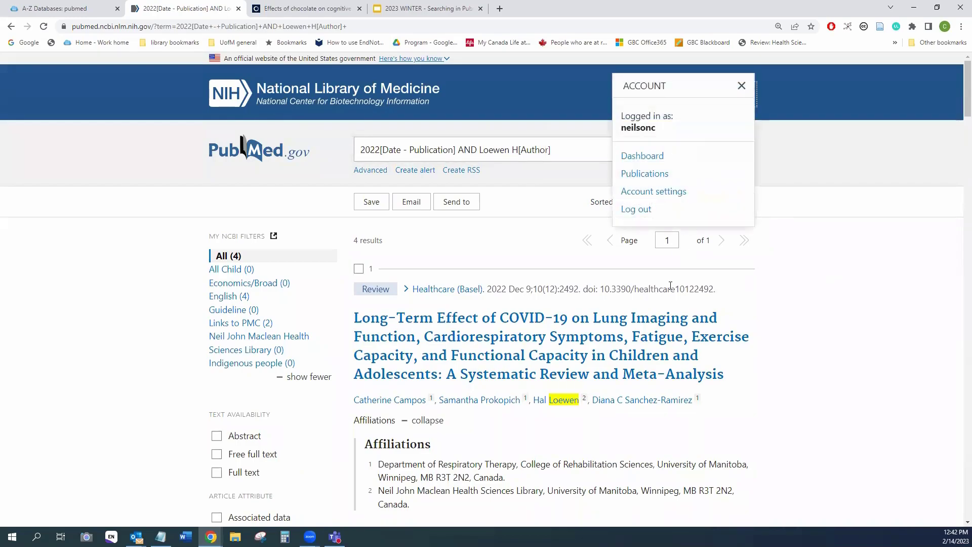
click(636, 194)
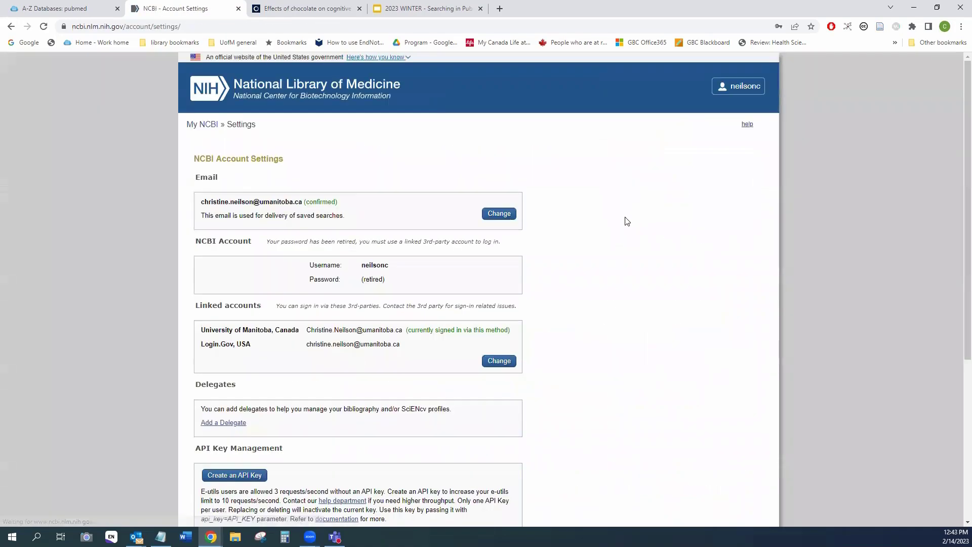
scroll(608, 250, down, 1)
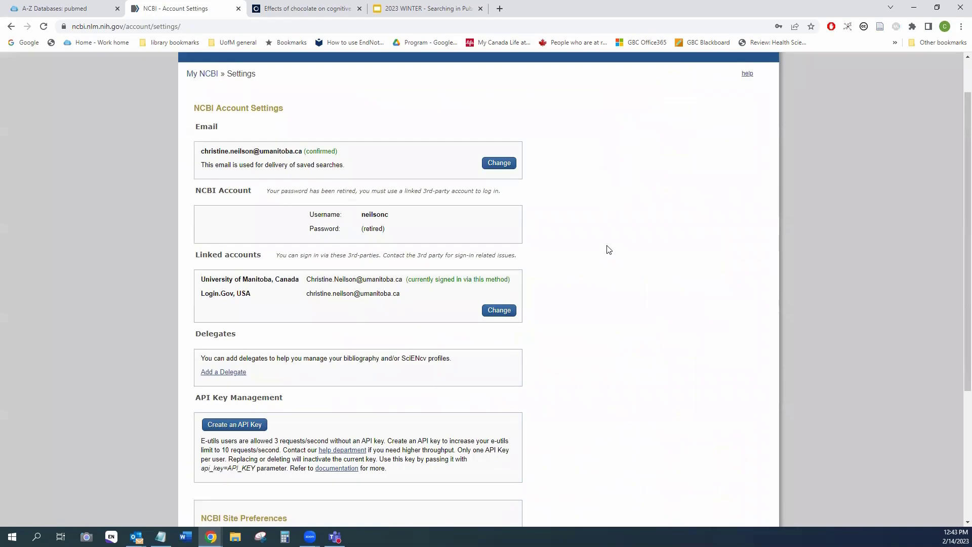
scroll(608, 250, down, 2)
scroll(608, 250, down, 1)
scroll(605, 250, up, 2)
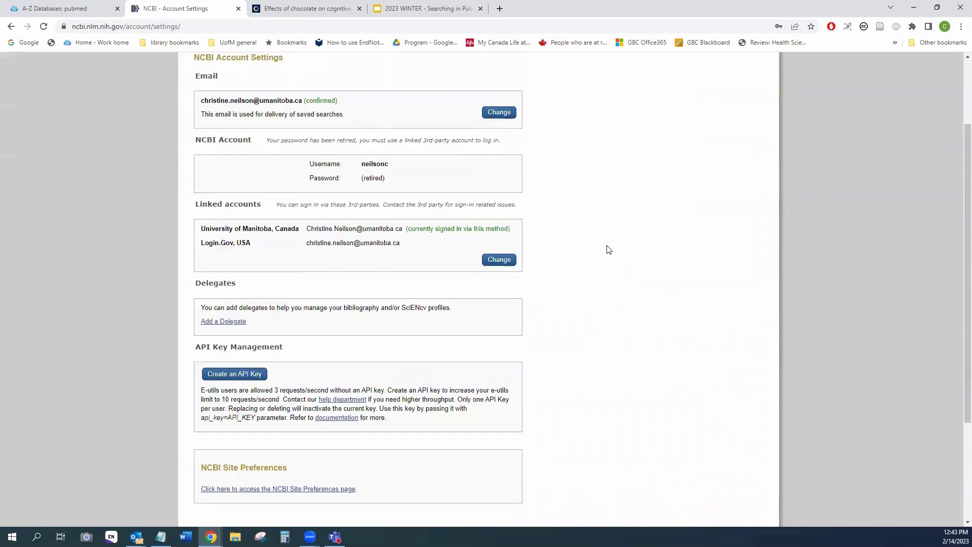
scroll(592, 264, down, 2)
Step: Open the PubMed Filters & Icons settings in the NCBI Site Preferences and activate the Humans filter
click(277, 387)
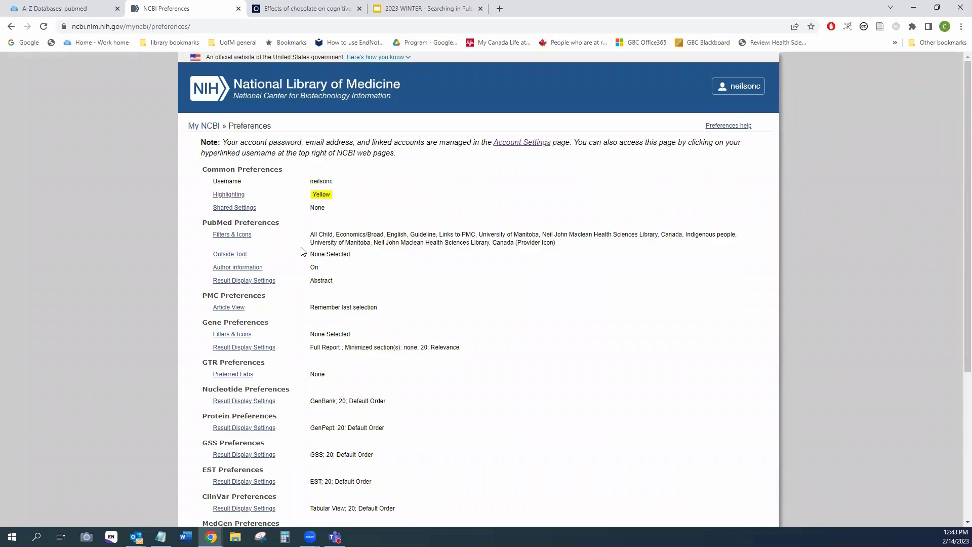
click(230, 236)
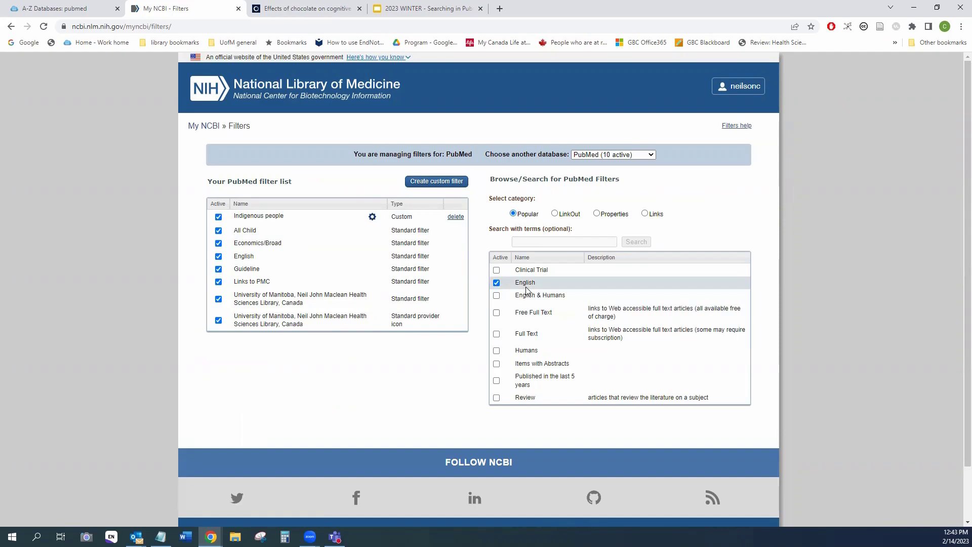
click(496, 350)
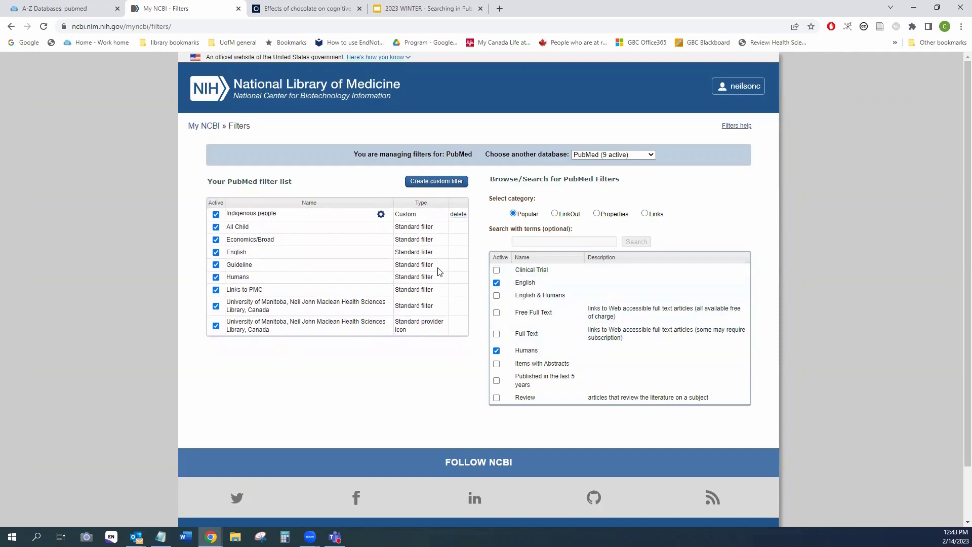
Step: View the form for adding a custom PubMed filter, cancel it, and go to the My NCBI home page
click(426, 182)
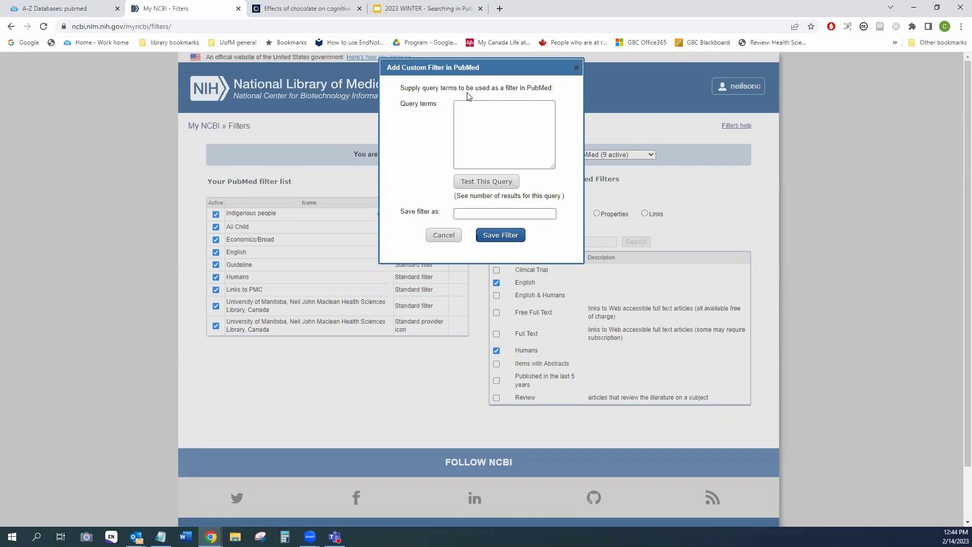
click(443, 235)
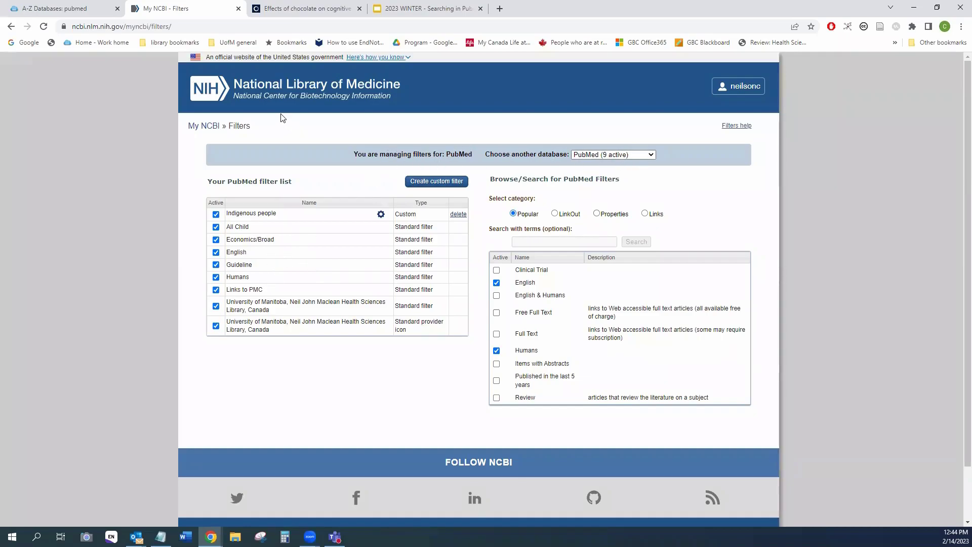
click(195, 125)
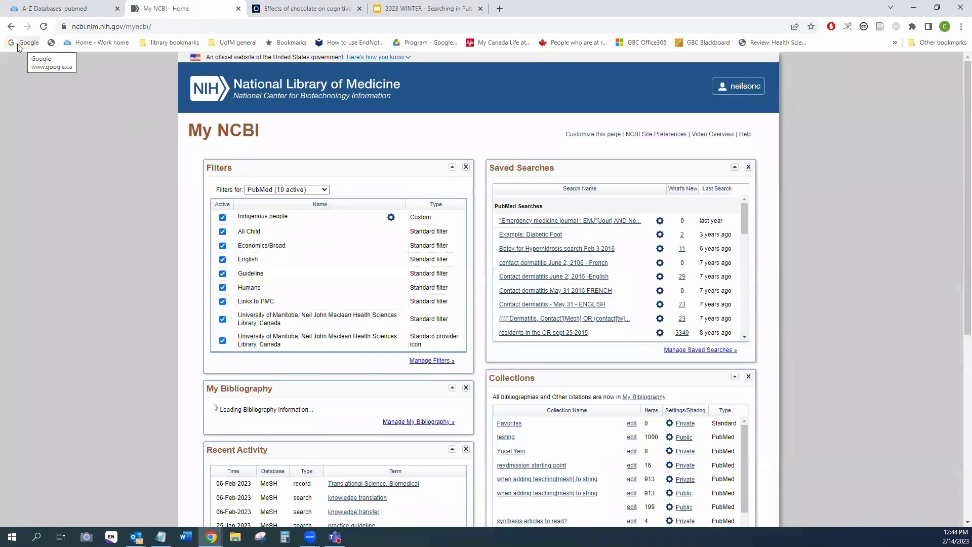
right_click(11, 29)
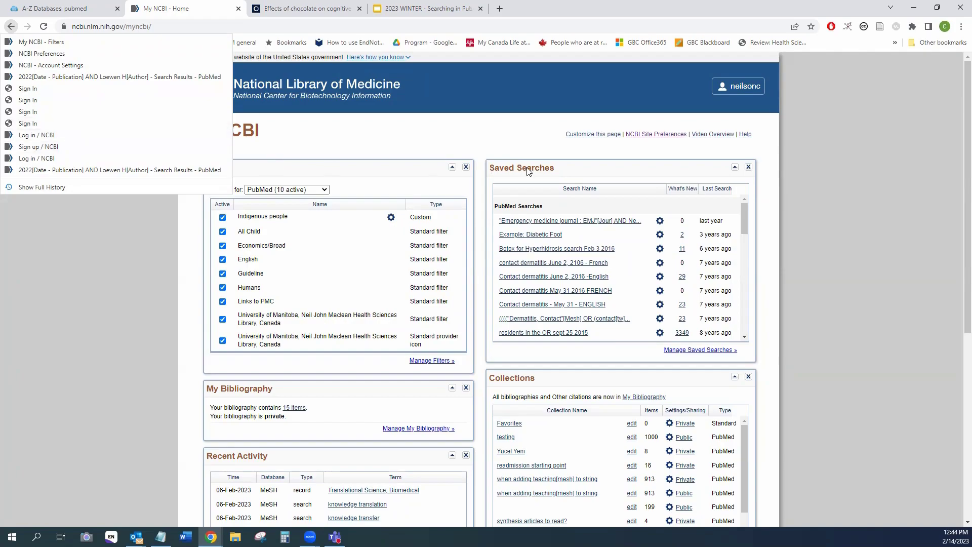
click(484, 141)
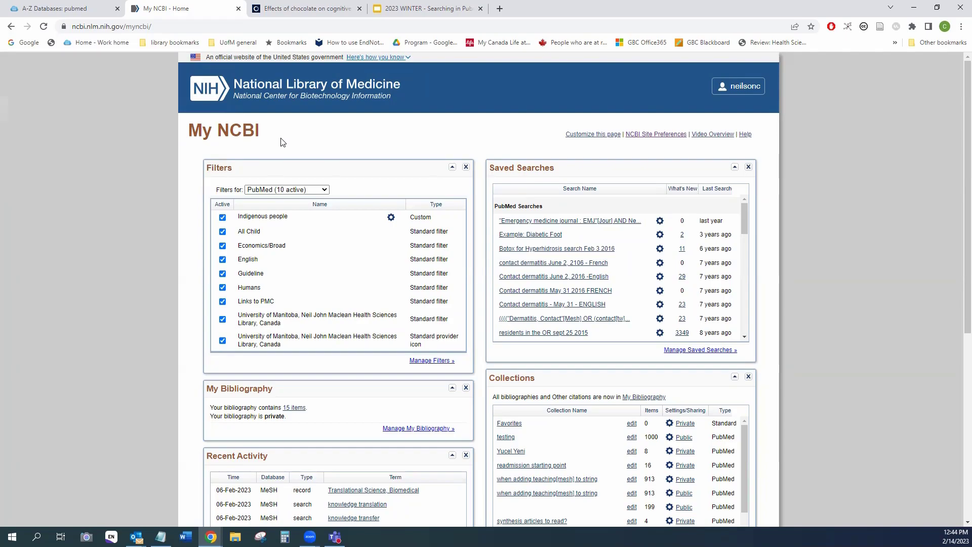
Step: Open the new results for the saved search "Botox for Hyperhidrosis search Feb 3 2016"
scroll(282, 141, down, 1)
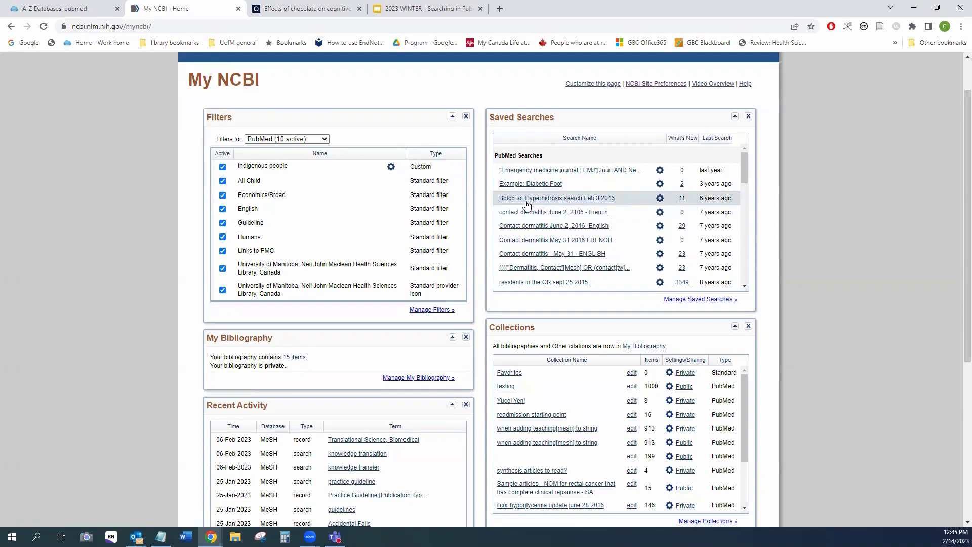
mouse_move(567, 210)
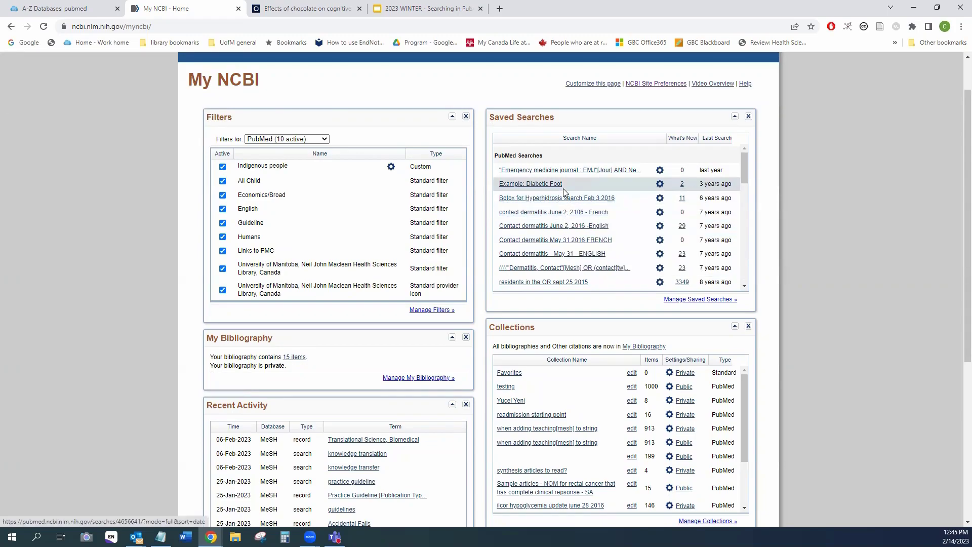
mouse_move(730, 208)
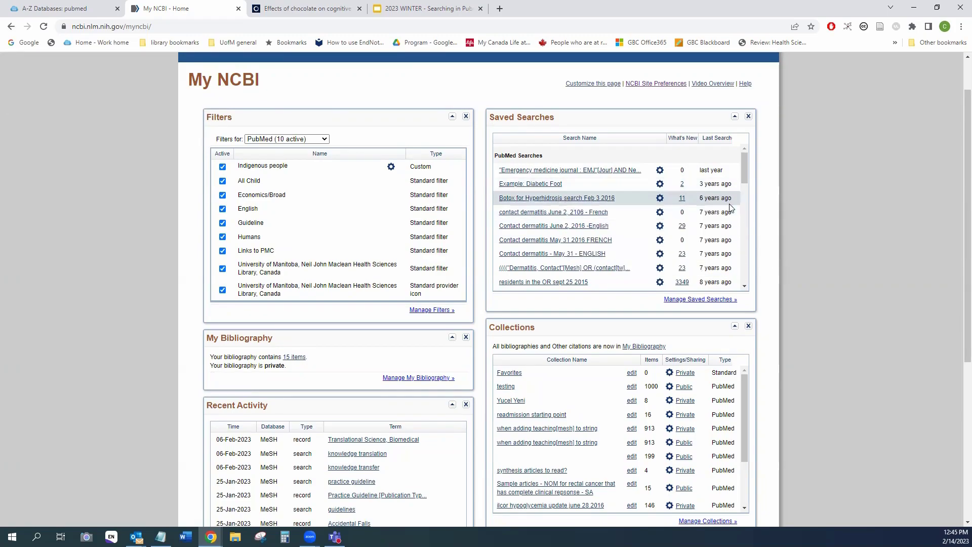
click(681, 199)
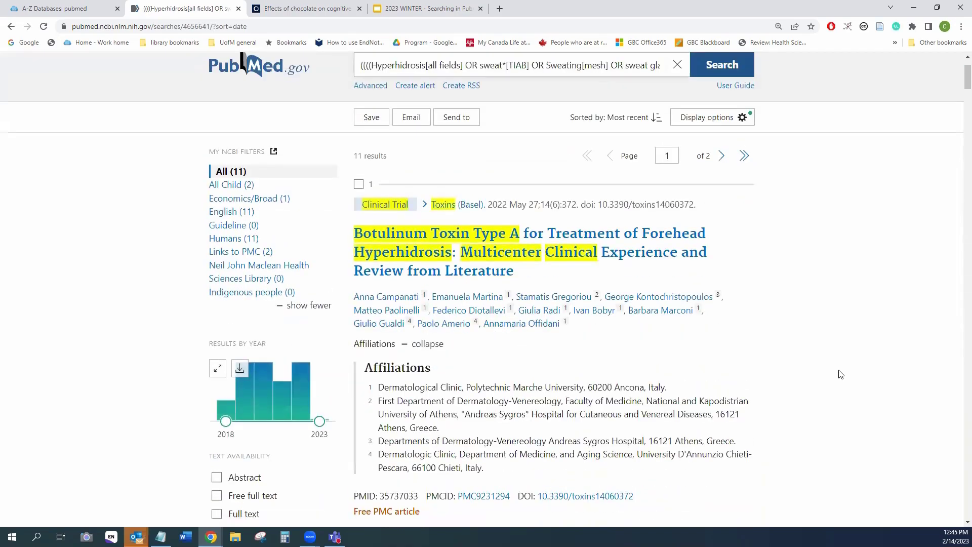
Step: Examine the first article's abstract and full-text links, along with the My NCBI filters beside the results
scroll(840, 374, down, 10)
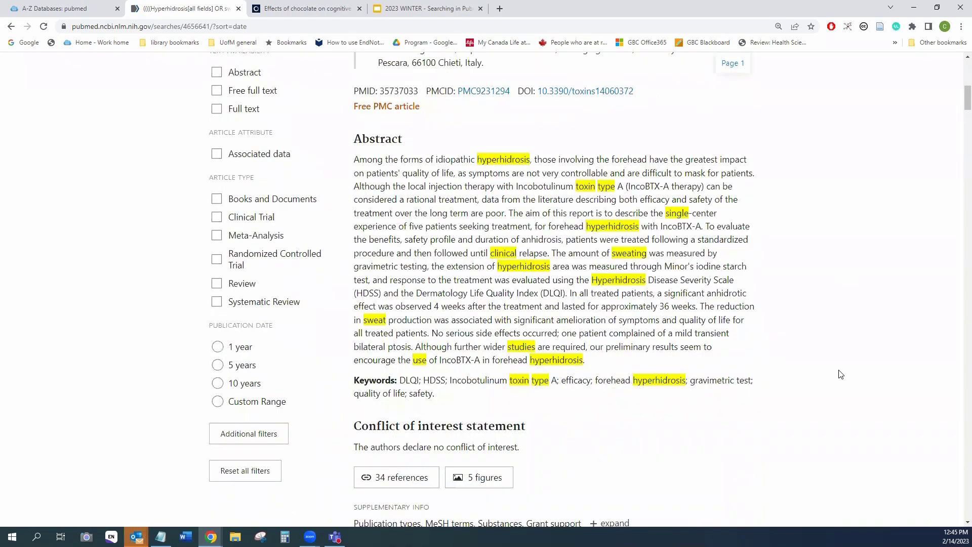
scroll(840, 374, down, 4)
scroll(840, 374, up, 10)
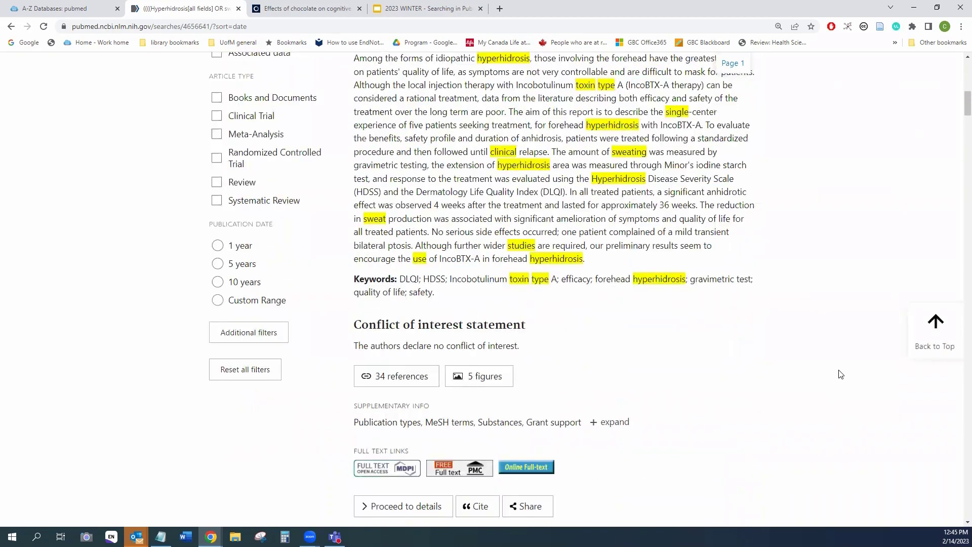
scroll(841, 374, up, 6)
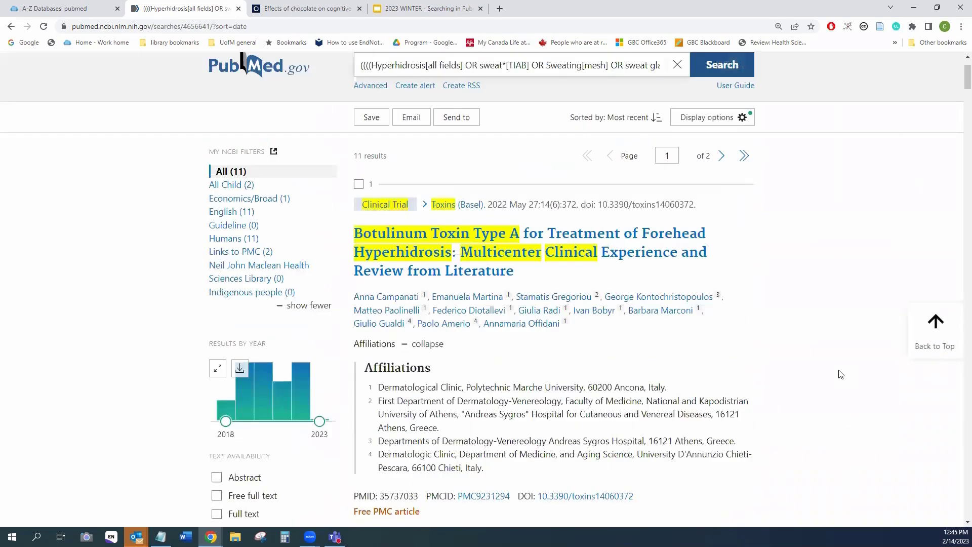
scroll(840, 373, down, 6)
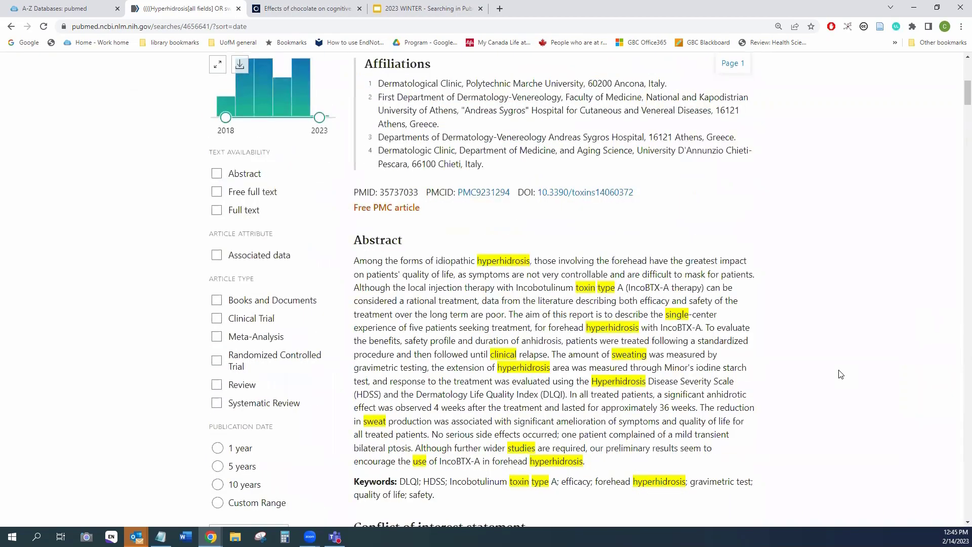
scroll(841, 373, down, 3)
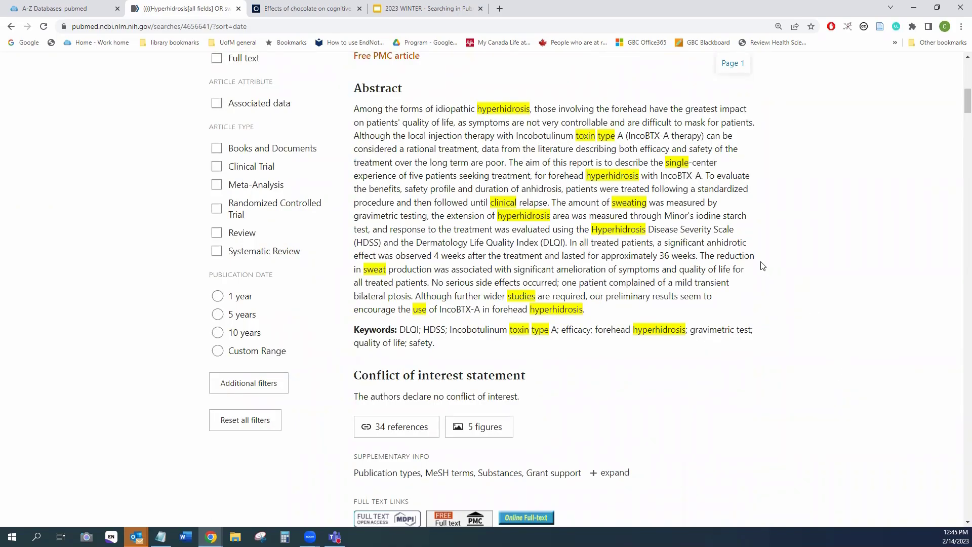
scroll(761, 262, up, 10)
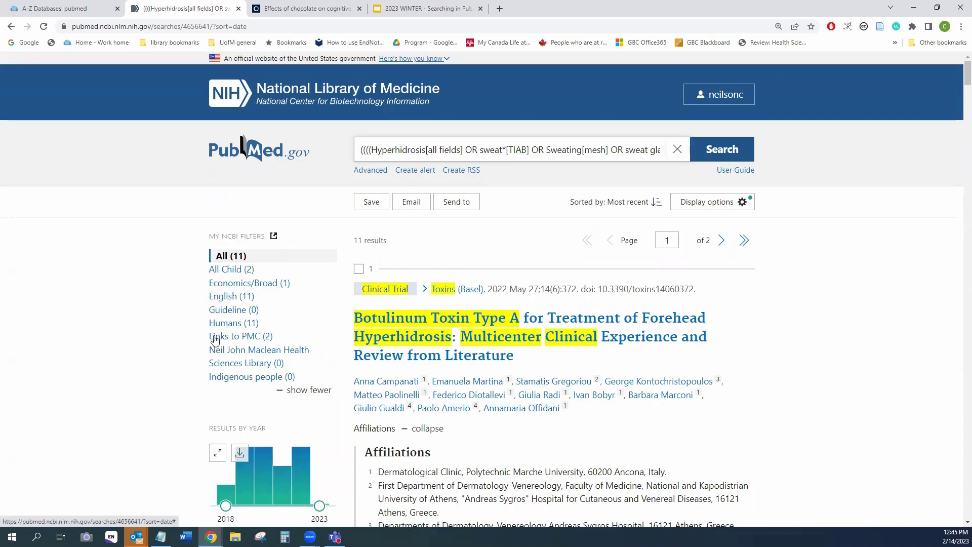
scroll(193, 383, down, 1)
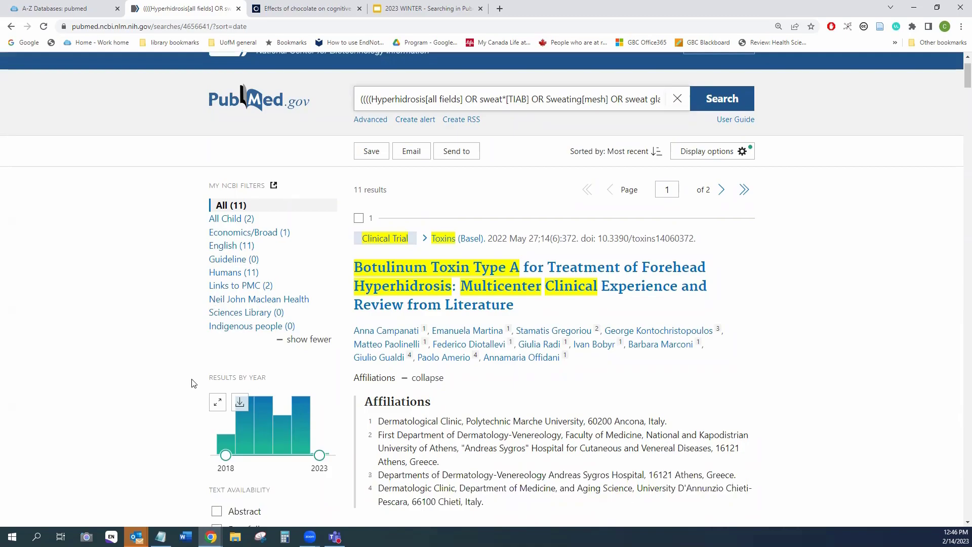
scroll(193, 383, down, 5)
scroll(191, 382, up, 6)
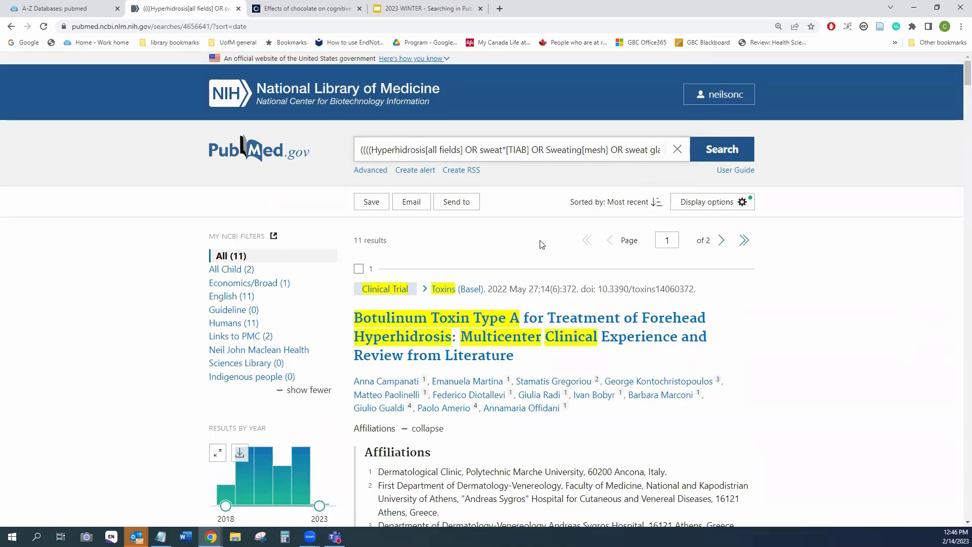
Step: Open the PubMed Advanced Search Builder and review the queries listed under History and Search Details
click(377, 173)
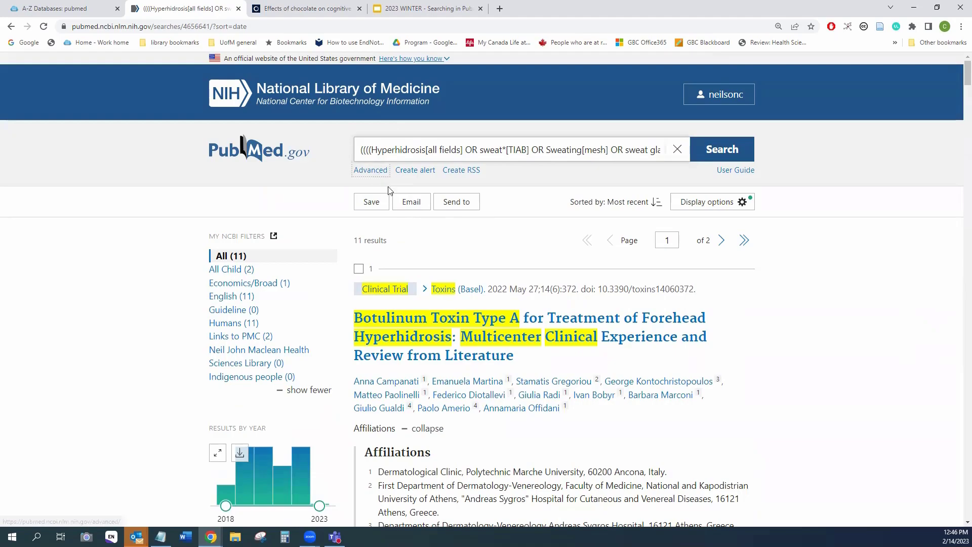
scroll(498, 374, down, 3)
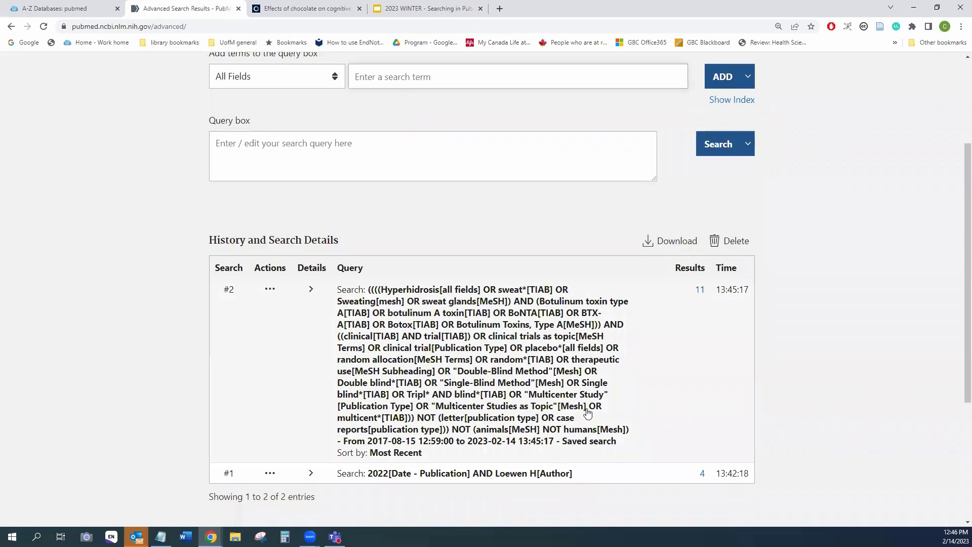
scroll(586, 408, up, 3)
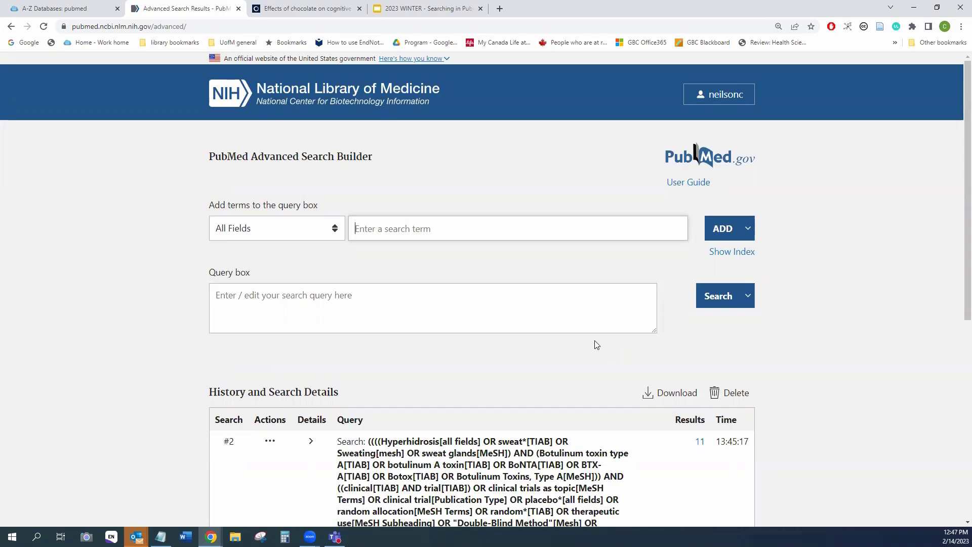
Step: Reopen the results of search #2 from the history and open the first article's full details page
click(701, 442)
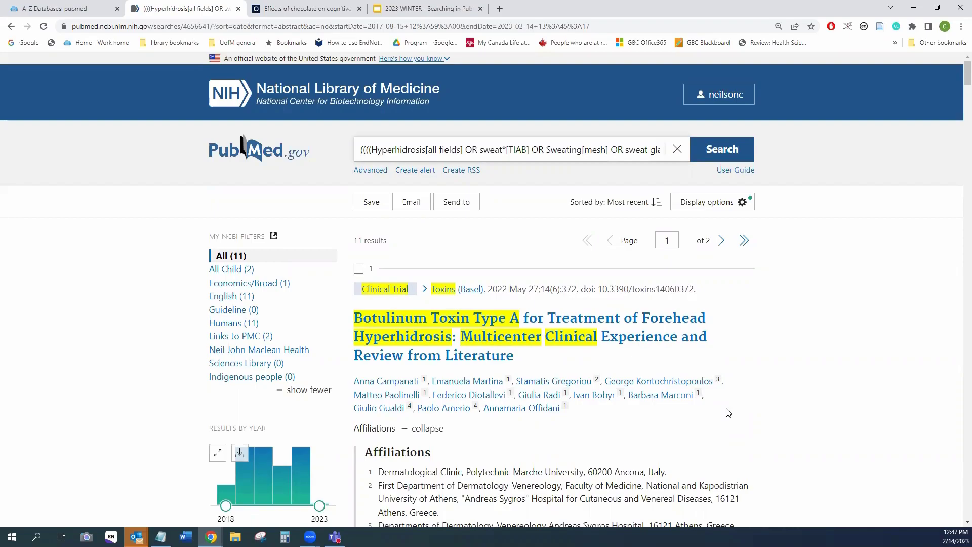
scroll(731, 434, down, 3)
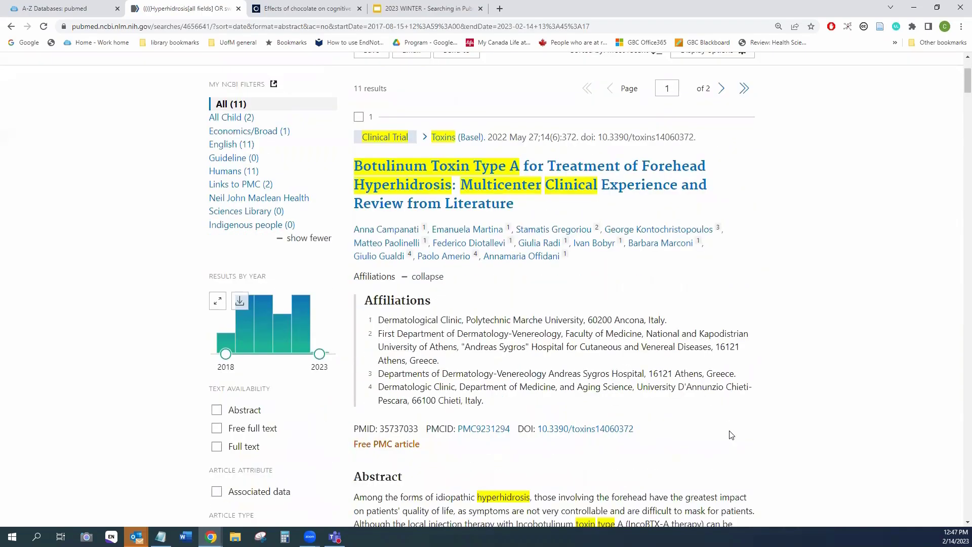
scroll(731, 434, down, 1)
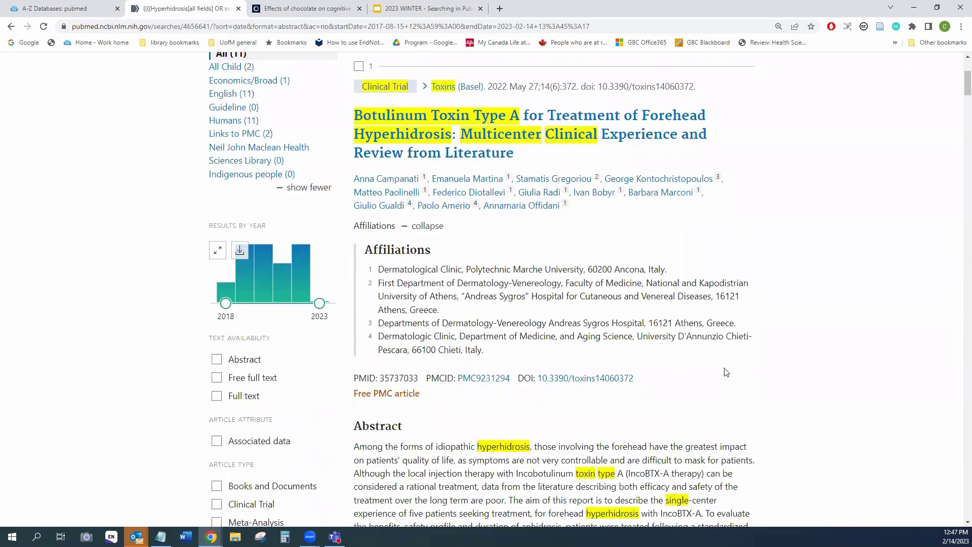
scroll(715, 311, down, 3)
scroll(715, 311, down, 7)
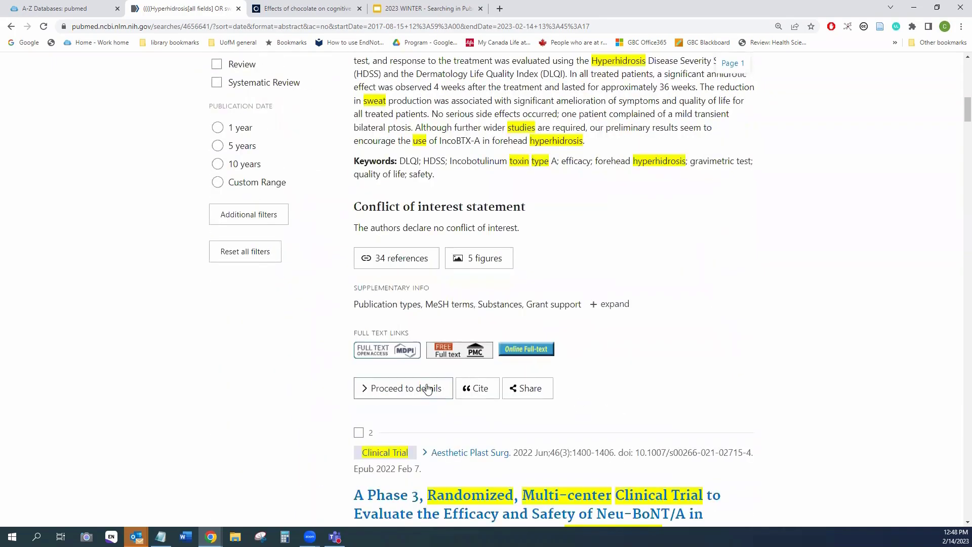
click(409, 389)
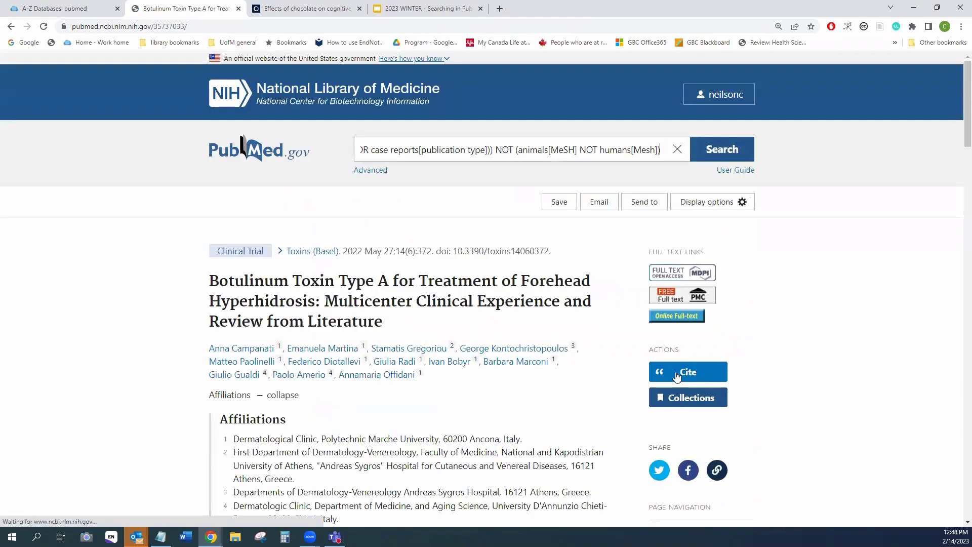
Step: Examine the forehead hyperhidrosis article's full record, including its abstract, figures, similar articles, references, publication types, MeSH terms and substances
scroll(582, 348, down, 3)
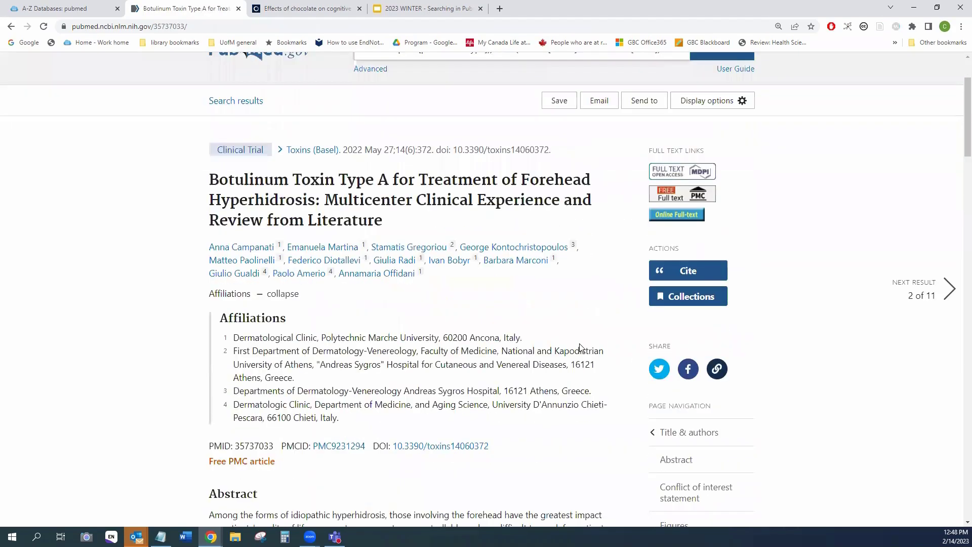
scroll(580, 347, down, 8)
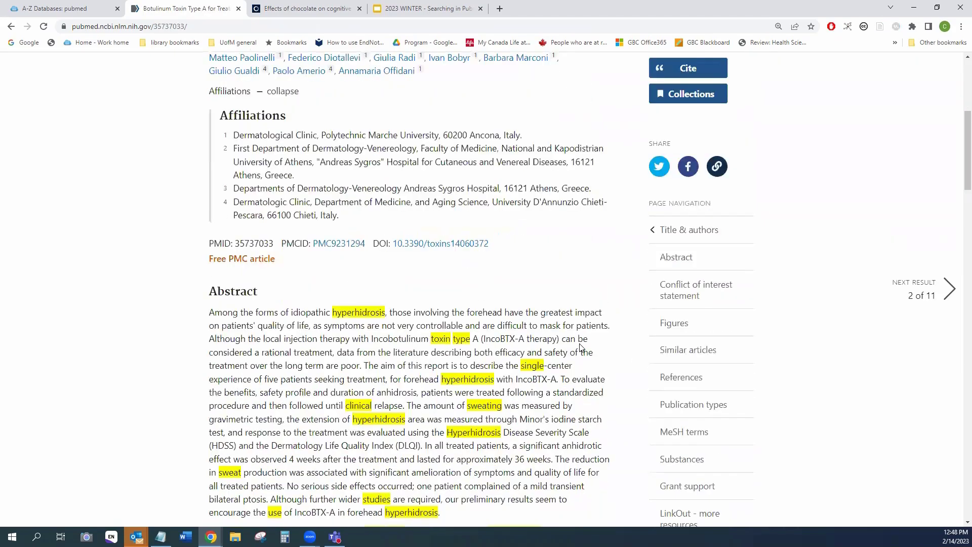
scroll(581, 347, down, 7)
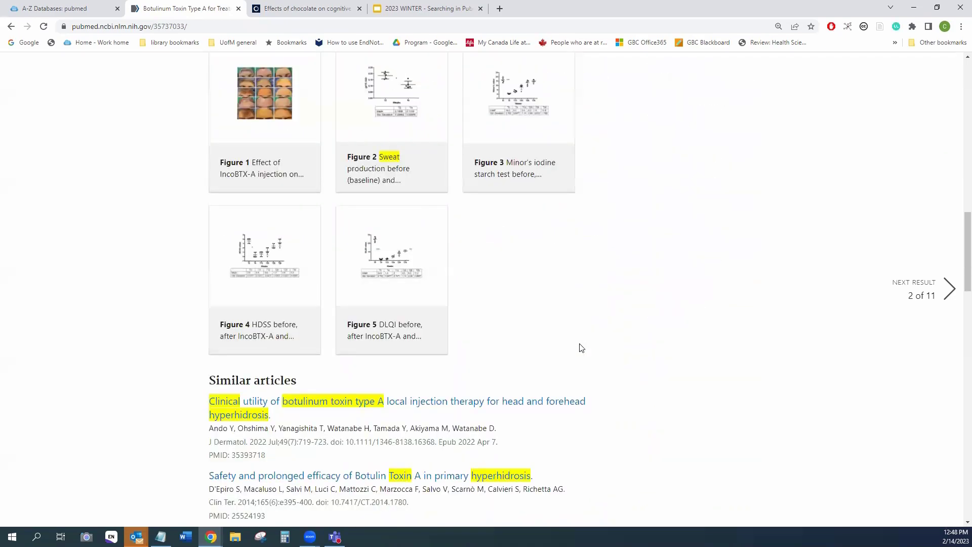
scroll(581, 348, down, 9)
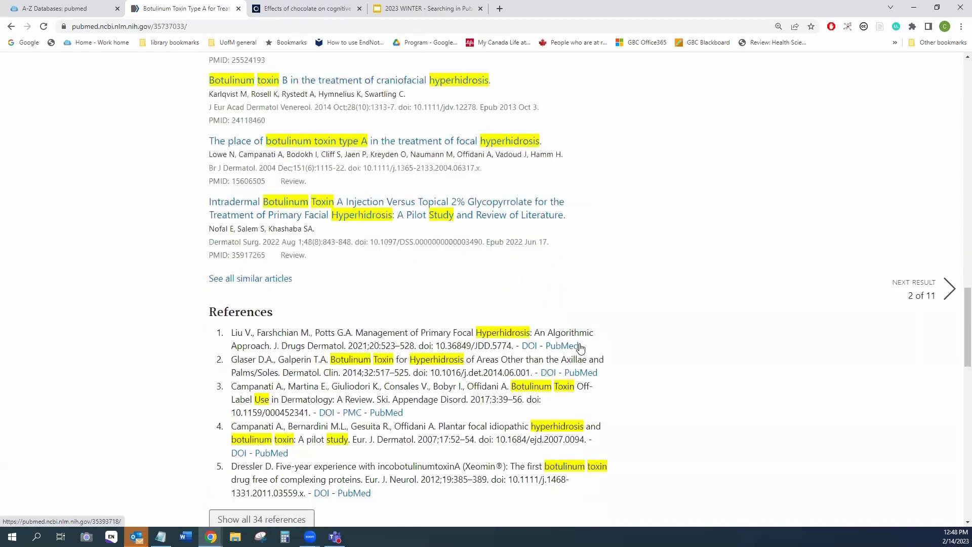
scroll(581, 348, down, 7)
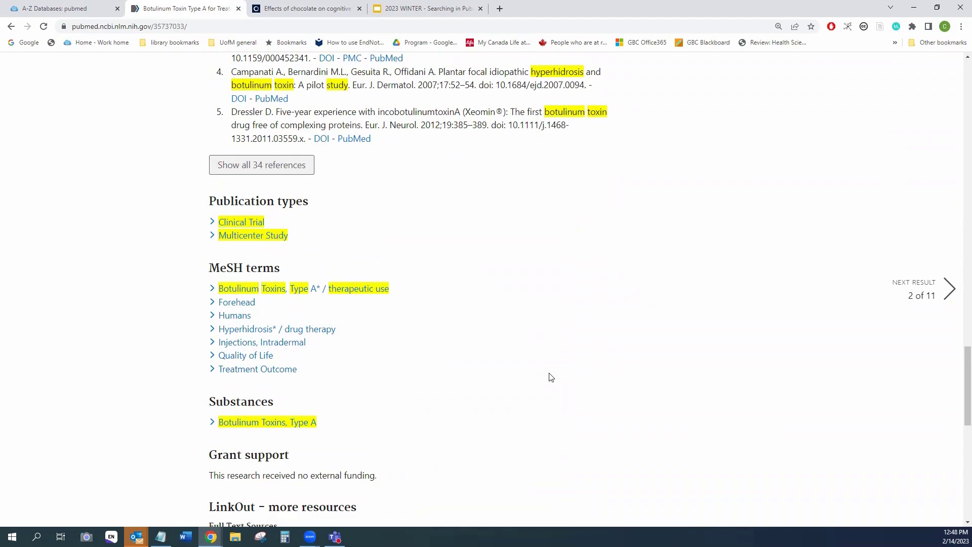
scroll(551, 375, up, 20)
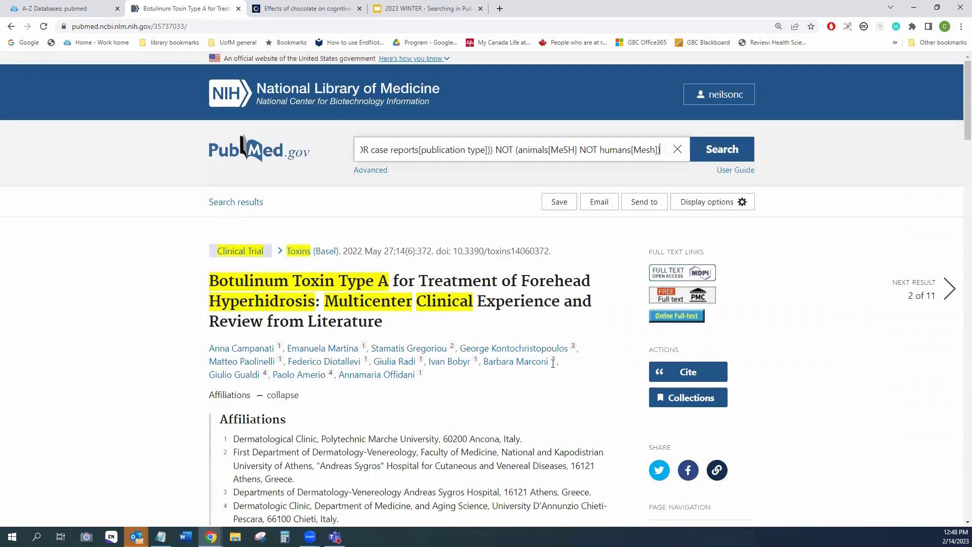
Step: Return to the PubMed home page, open Advanced Search and look through the search history
click(287, 153)
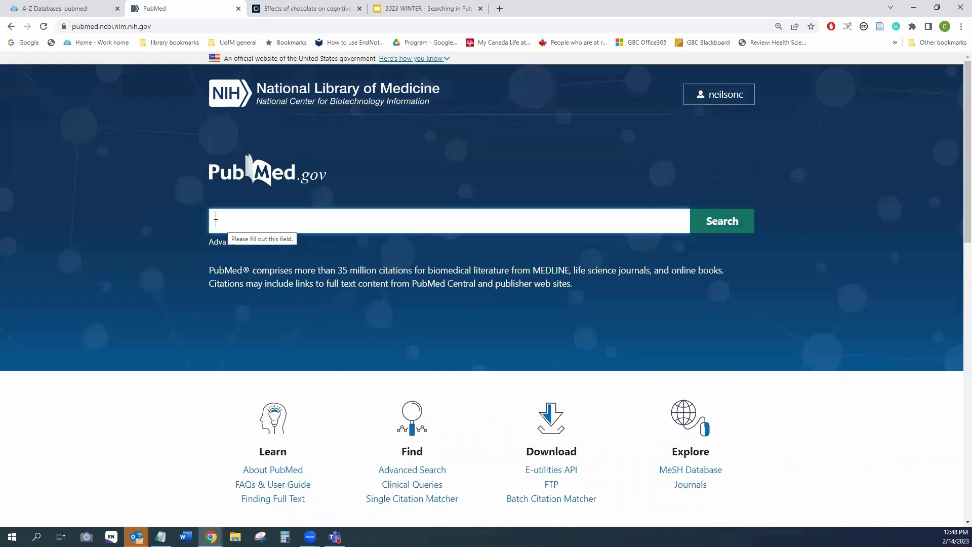
scroll(423, 332, down, 3)
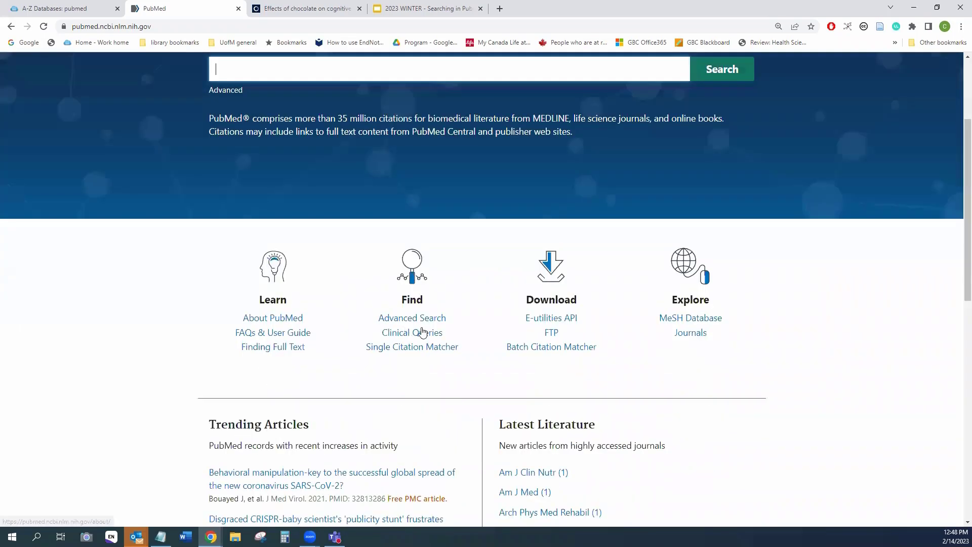
click(412, 318)
scroll(411, 319, down, 4)
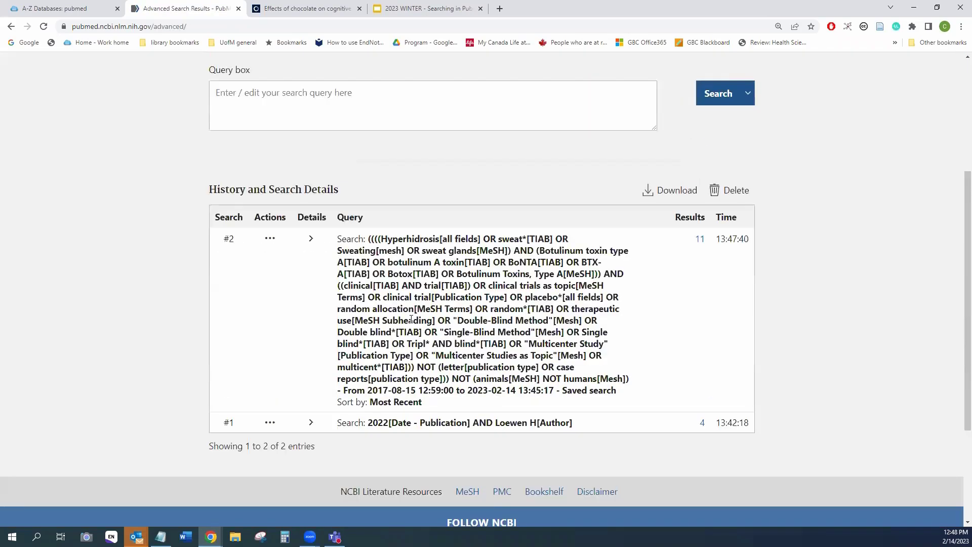
scroll(411, 318, down, 2)
scroll(410, 320, up, 6)
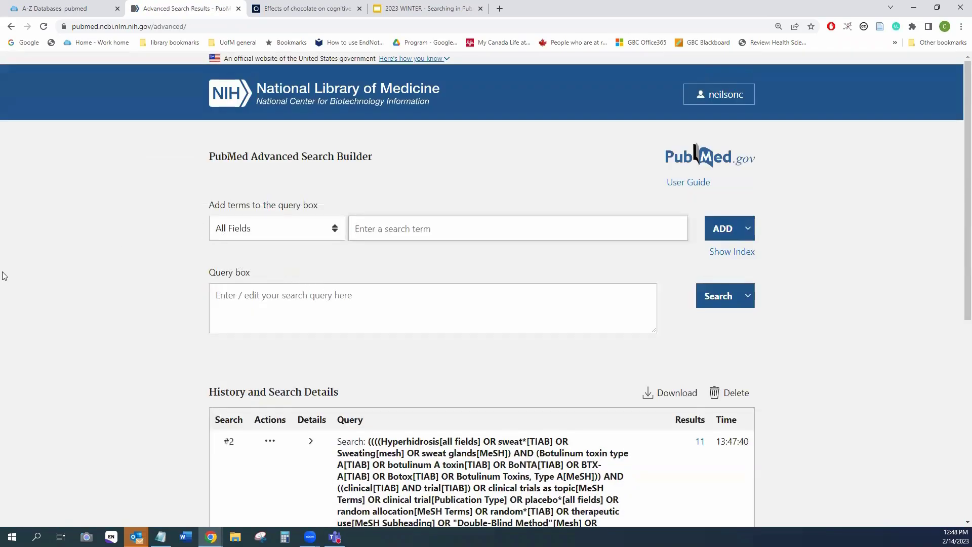
Step: Run the query "Chocolate OR cocoa OR cacao" from the Advanced Search query box
key(alt+Tab)
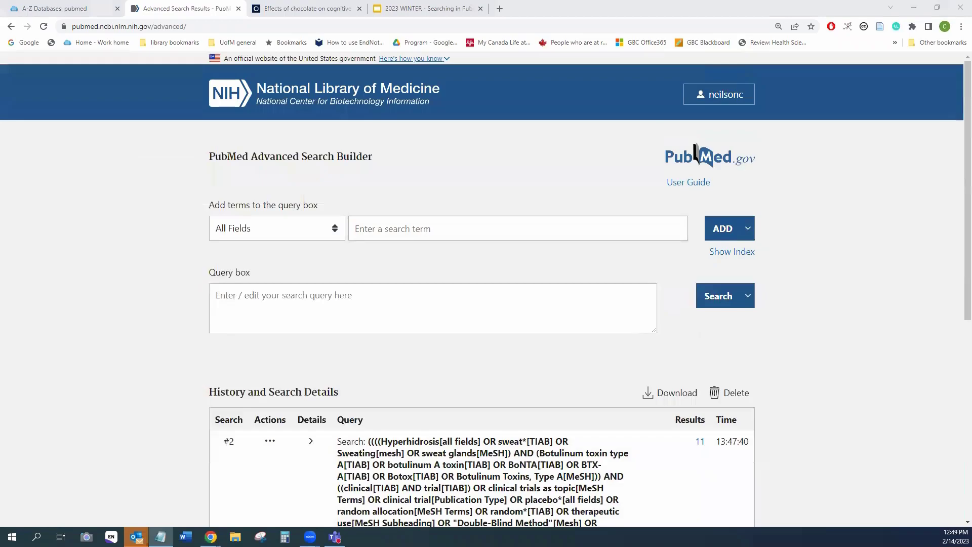
click(310, 319)
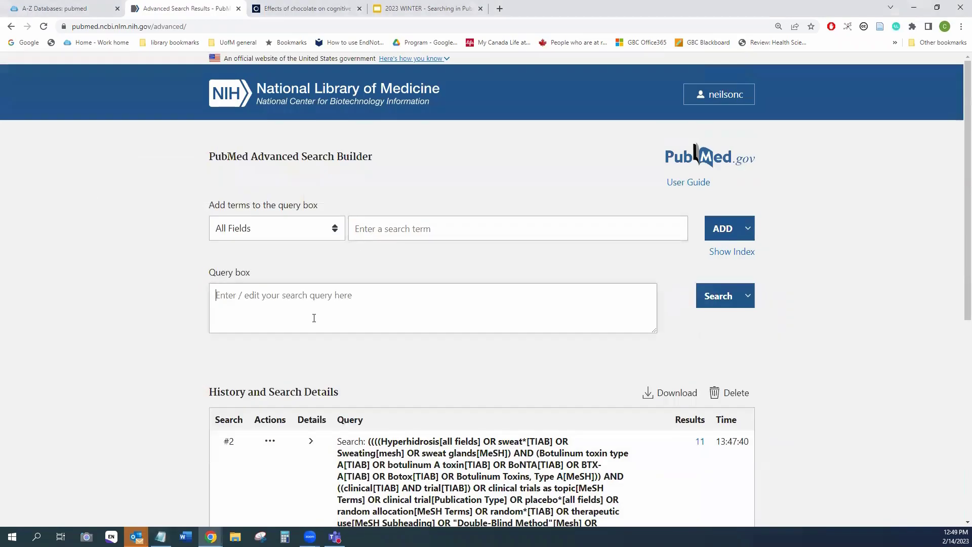
text(Chocolate OR cocoa OR cacao)
key(Return)
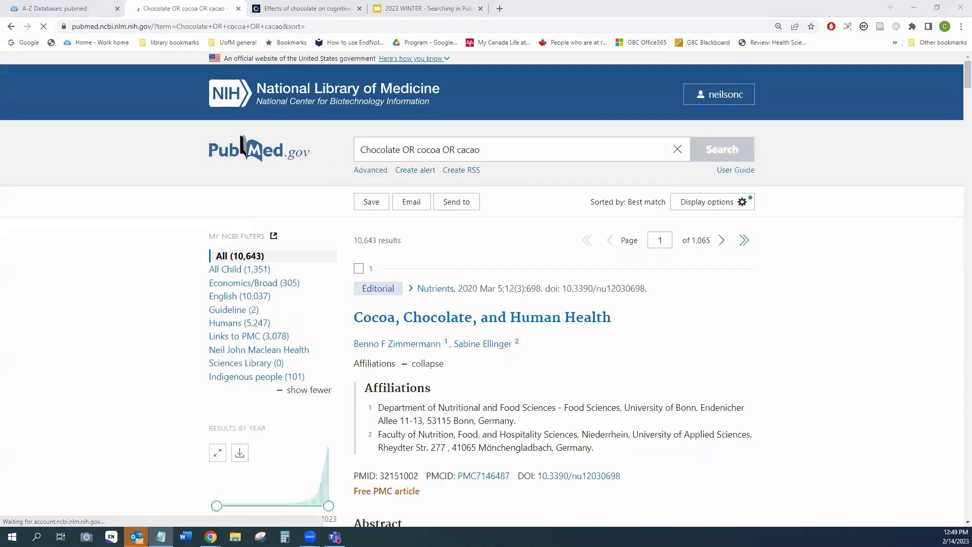
Step: Return to Advanced Search and run the query mood* OR "Negative affect" OR "Positive affect"
click(370, 171)
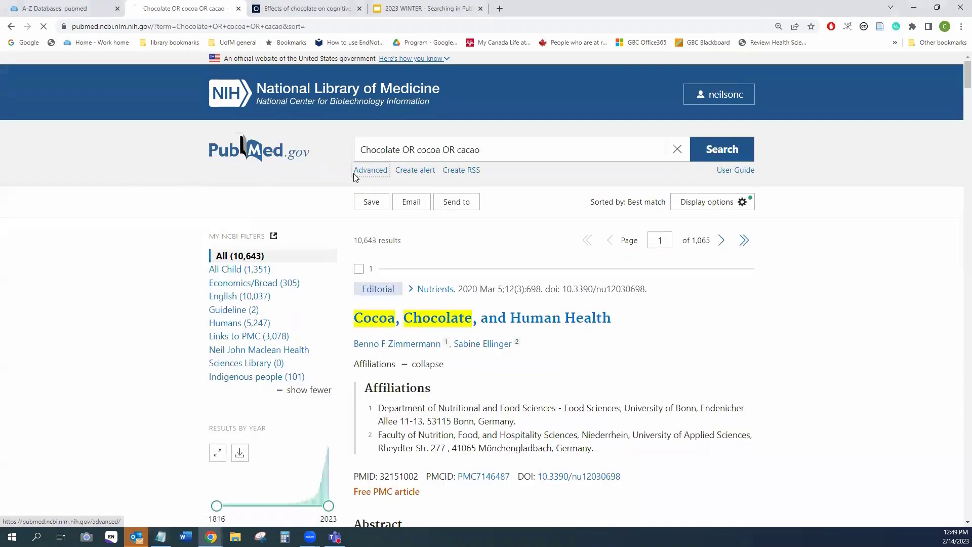
click(362, 301)
text(mood* OR "Negative affect" OR "Positive affect")
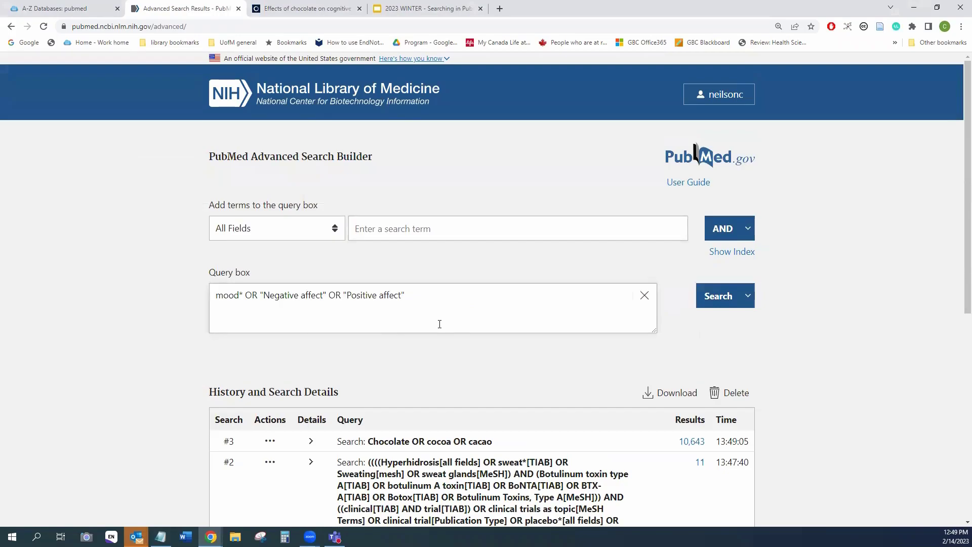
key(Return)
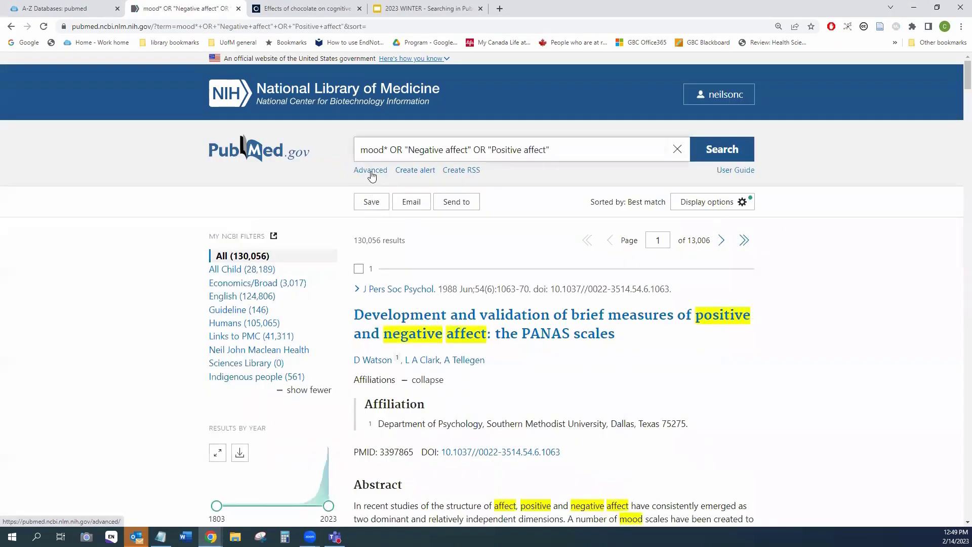
Step: Combine the chocolate and mood searches from the history by running the query "#3 AND #4" in Advanced Search
click(371, 171)
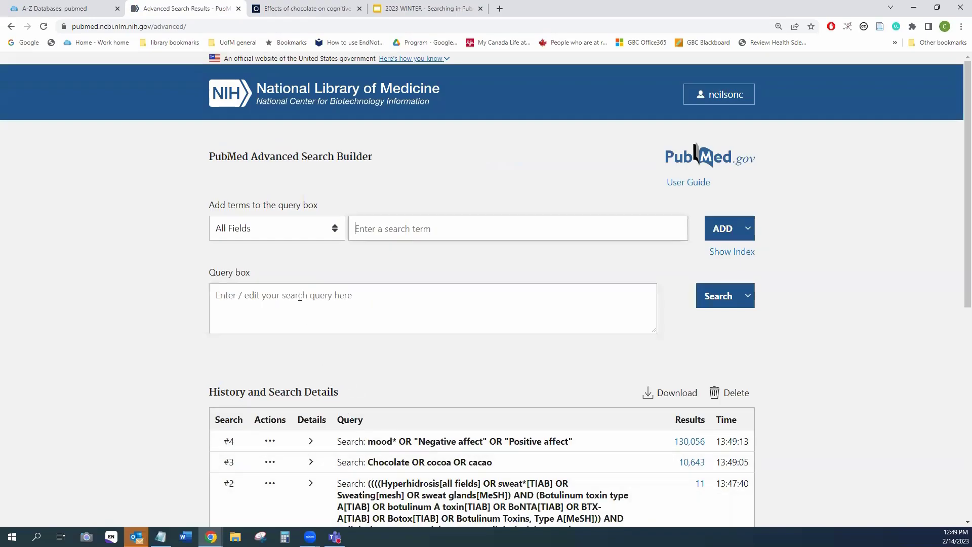
click(293, 312)
text(#2)
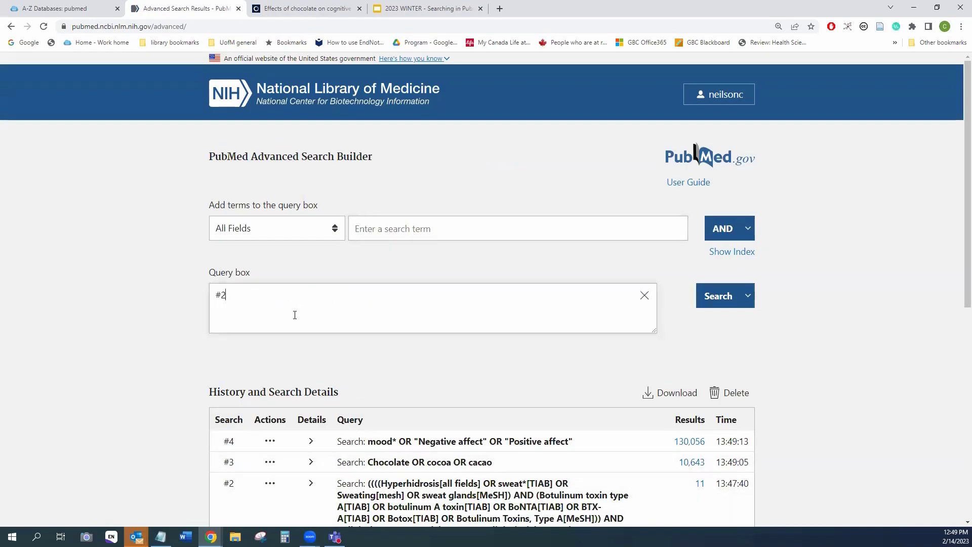
key(BackSpace)
text(3 AND )
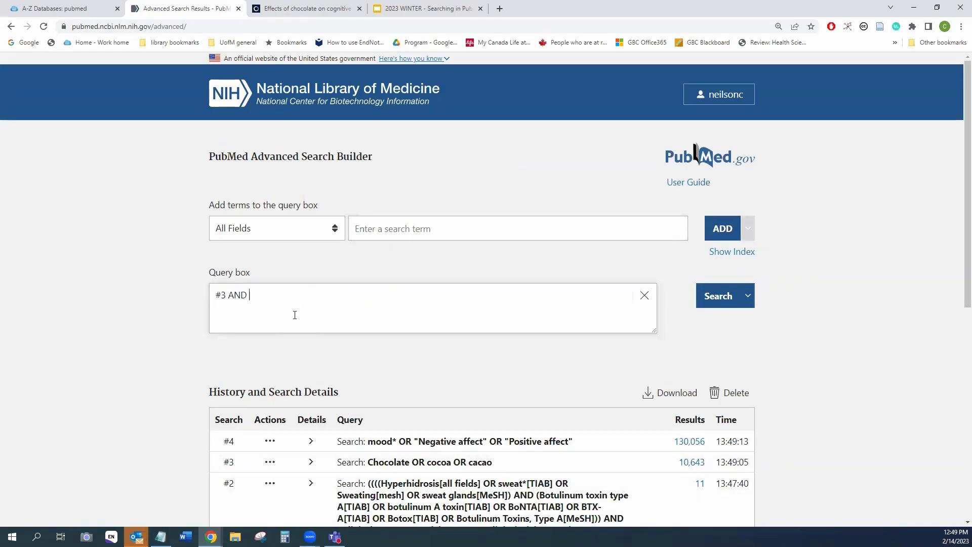
text(#4)
key(Return)
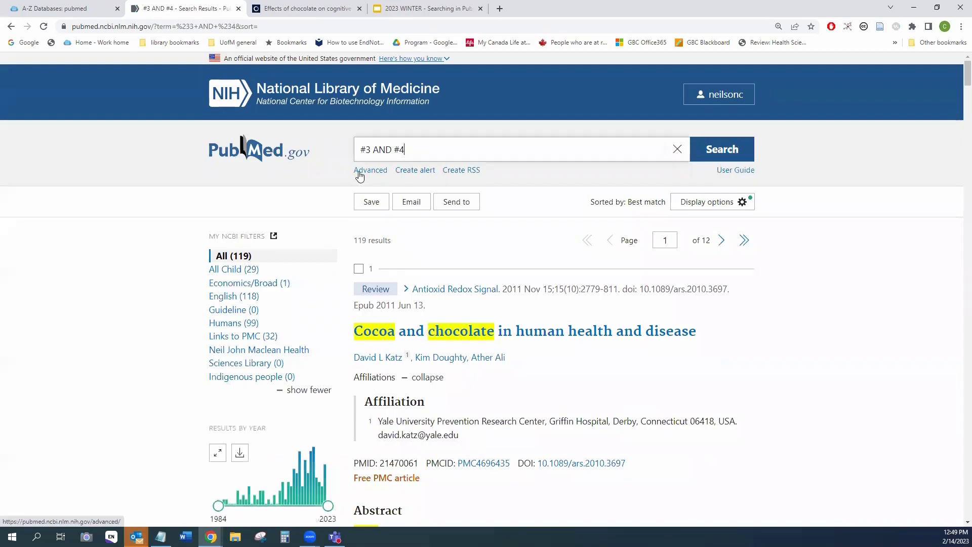
Step: Expand the details of searches #4 and #3 in the Advanced Search history and highlight the "chocolate" MeSH term in #3
click(360, 172)
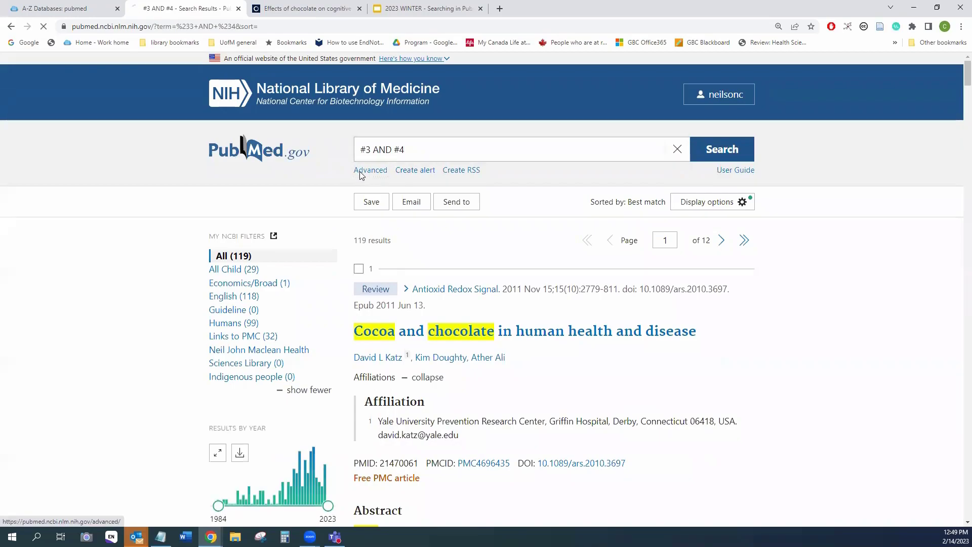
scroll(559, 320, down, 3)
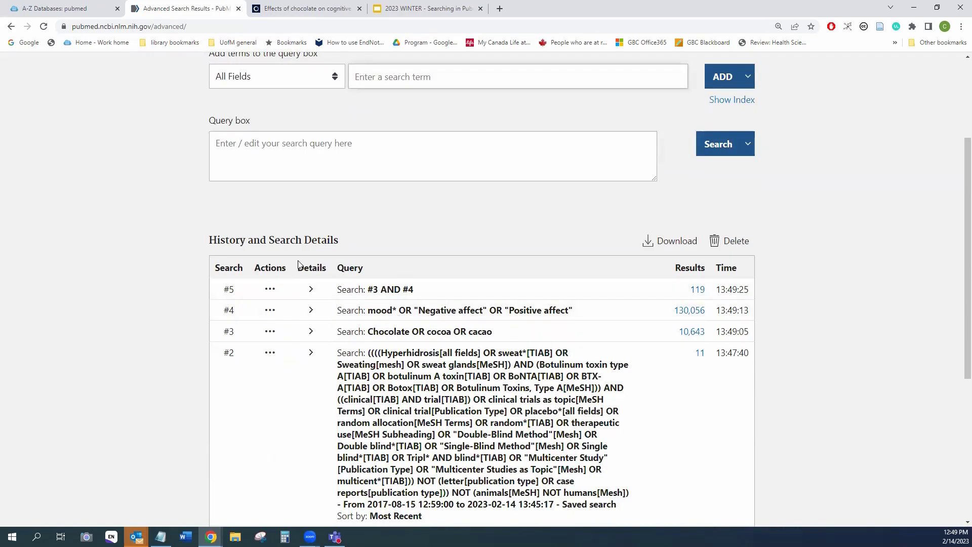
click(310, 313)
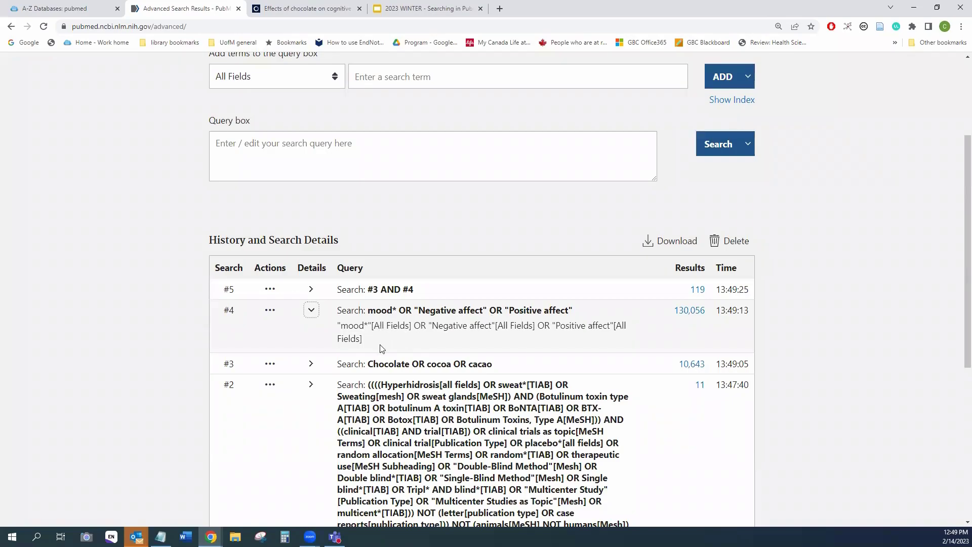
click(312, 368)
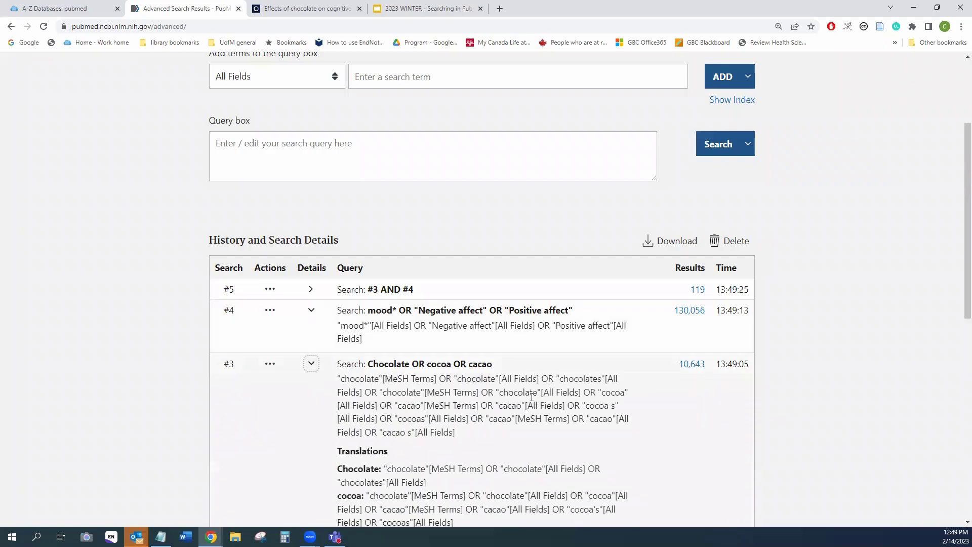
scroll(554, 412, down, 3)
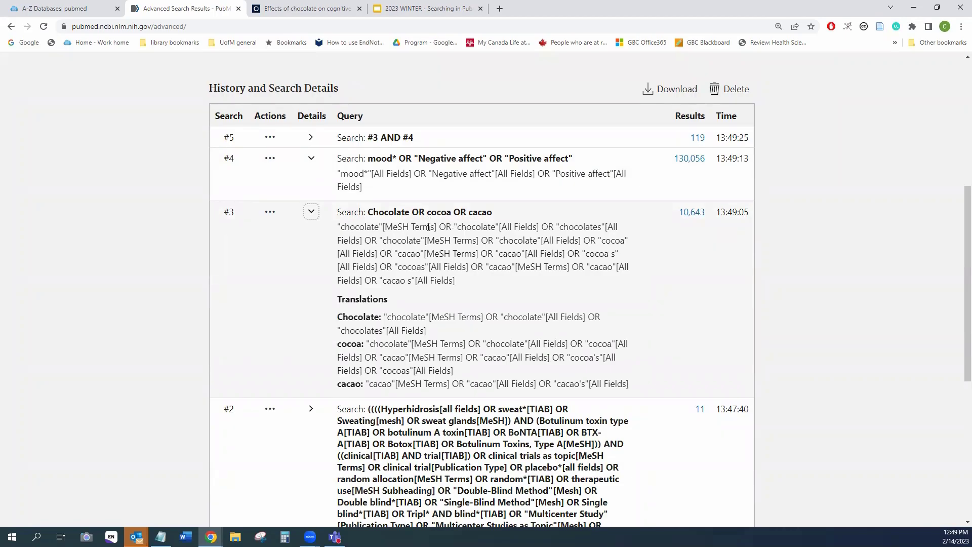
drag(430, 226, 339, 225)
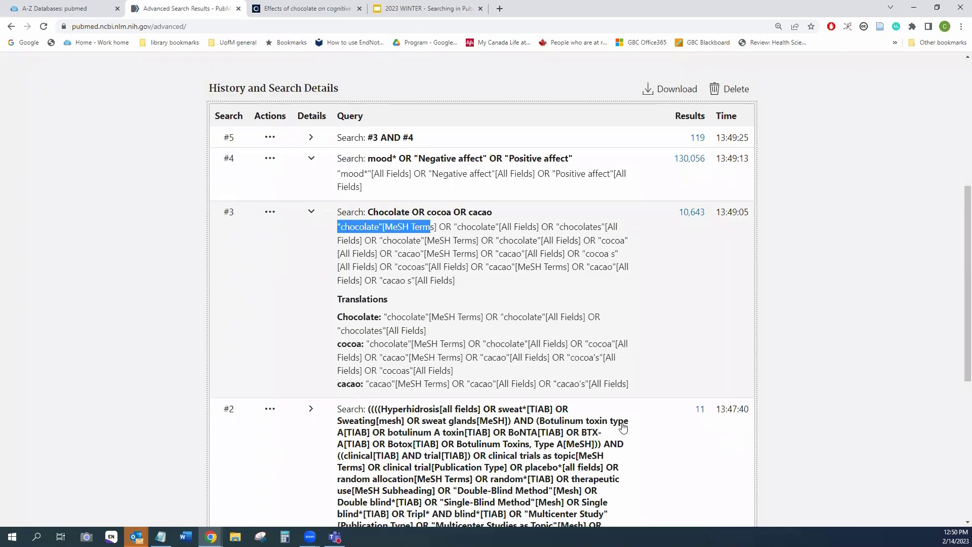
Step: Highlight search #2's query text through the letter and case reports exclusion, and expand its details to review the translated terms
scroll(648, 455, down, 2)
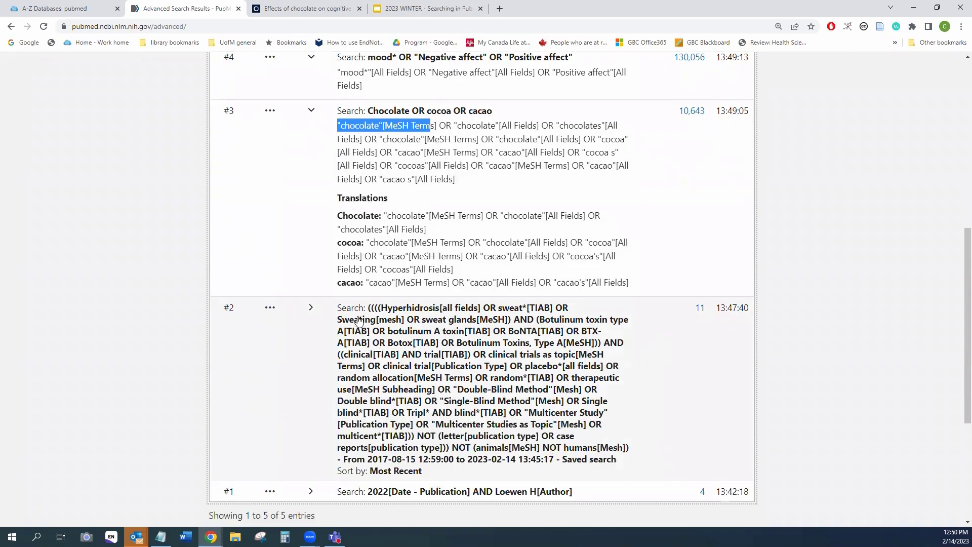
drag(368, 307, 404, 388)
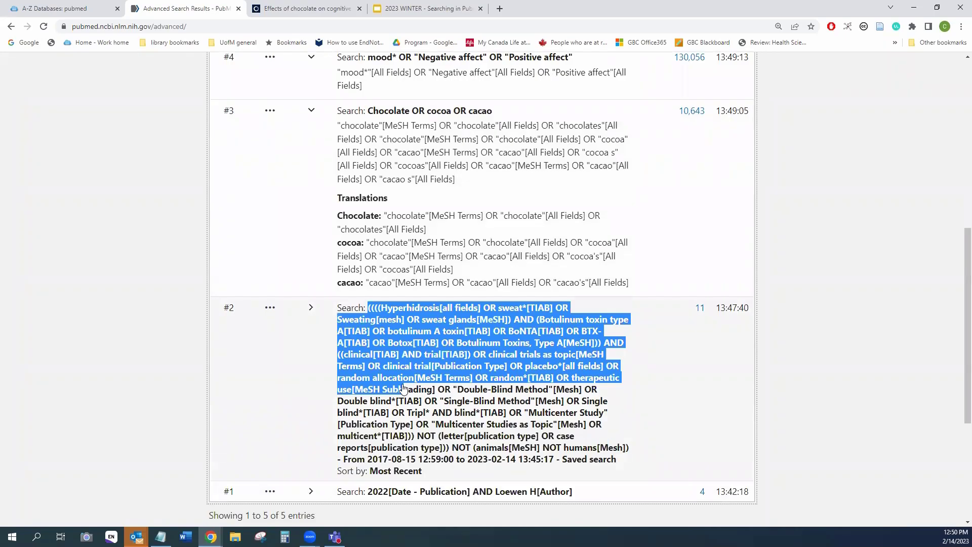
drag(403, 389, 451, 450)
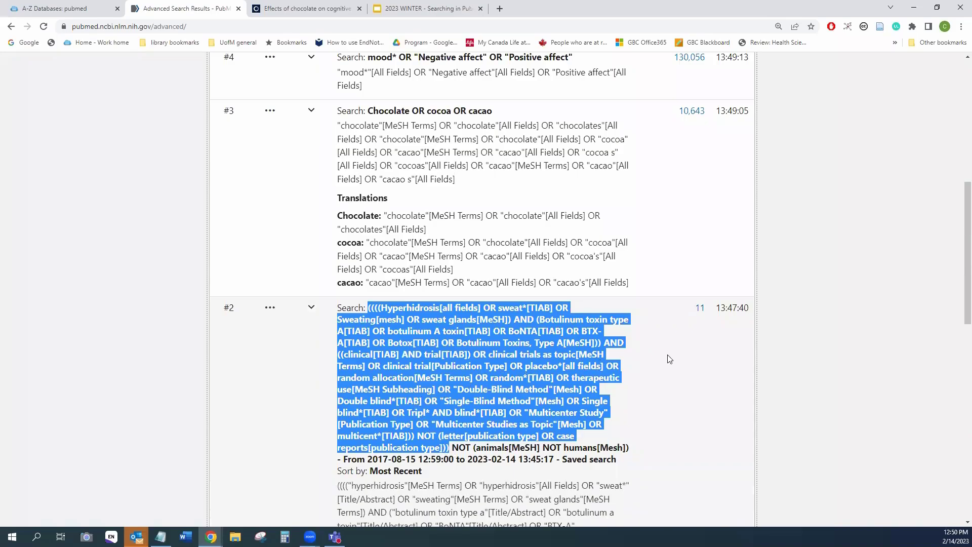
scroll(668, 360, down, 2)
scroll(669, 360, down, 2)
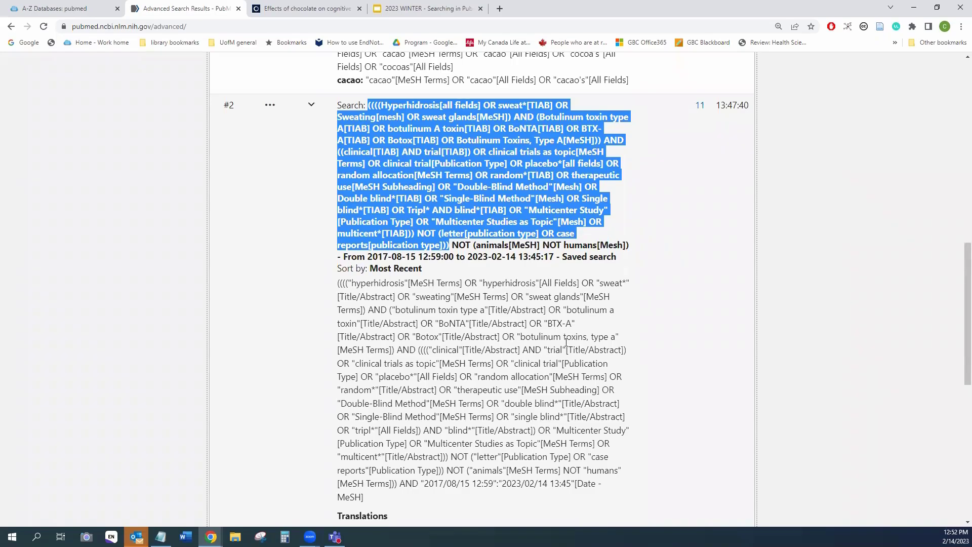
Step: Compare the details of searches #3 and #2, copy the highlighted query text of #2 and clear the selection
scroll(628, 340, up, 5)
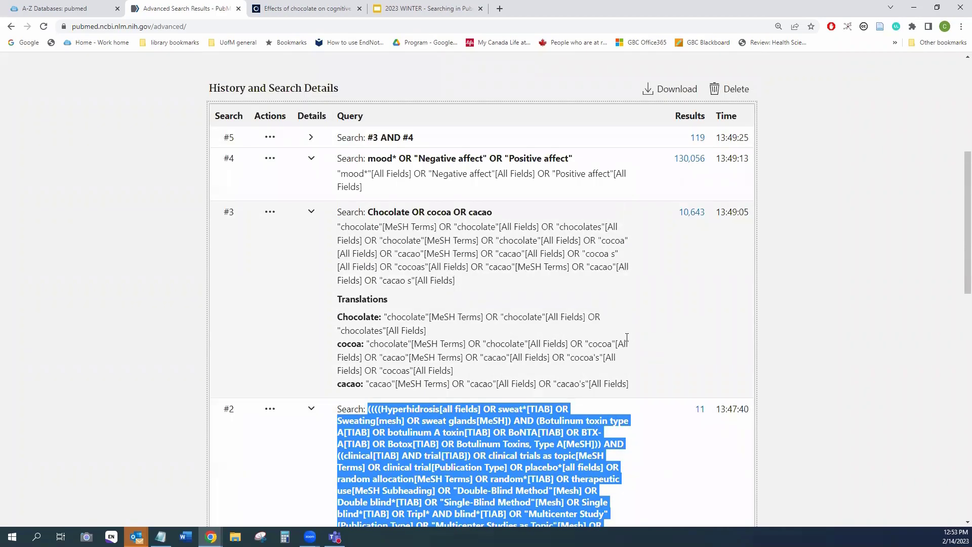
scroll(627, 337, down, 4)
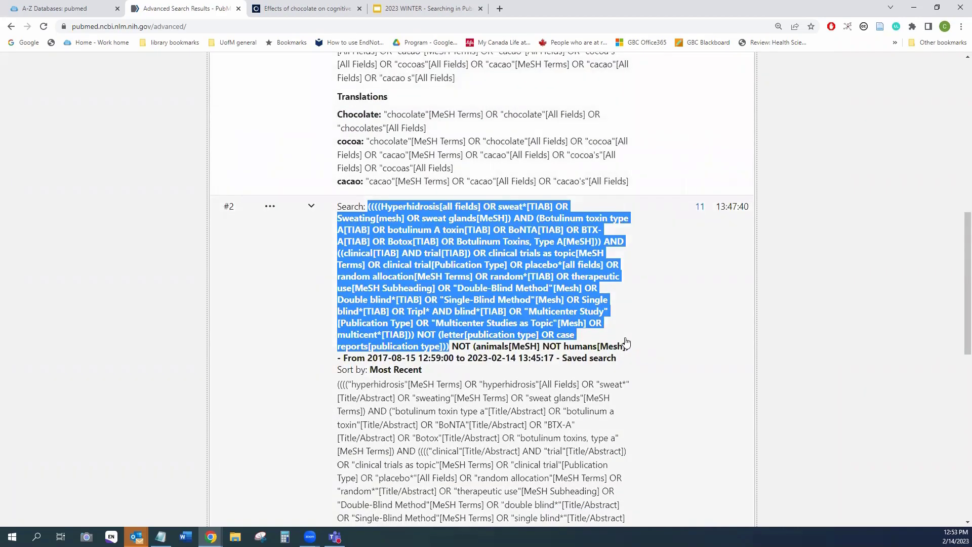
scroll(626, 343, down, 3)
scroll(626, 345, up, 4)
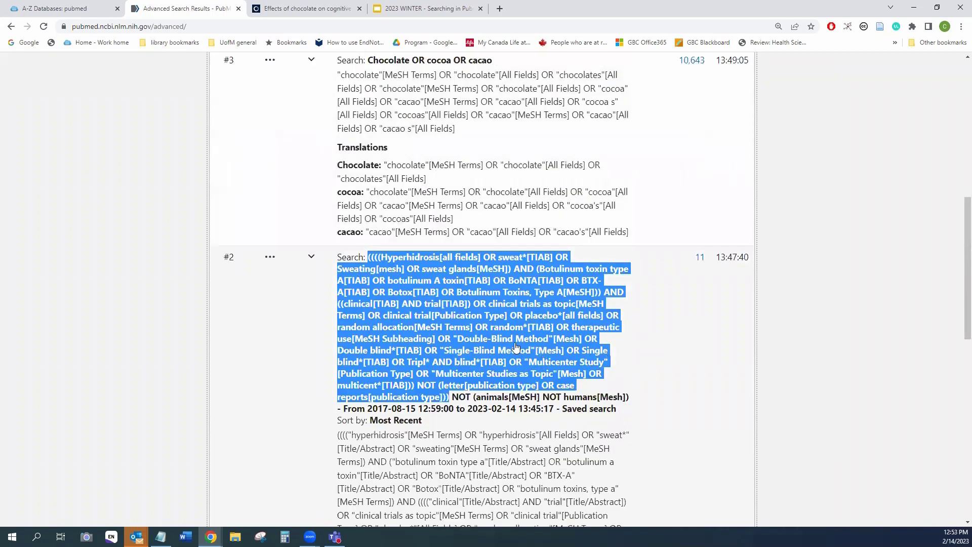
right_click(515, 344)
click(534, 353)
key(alt+Tab)
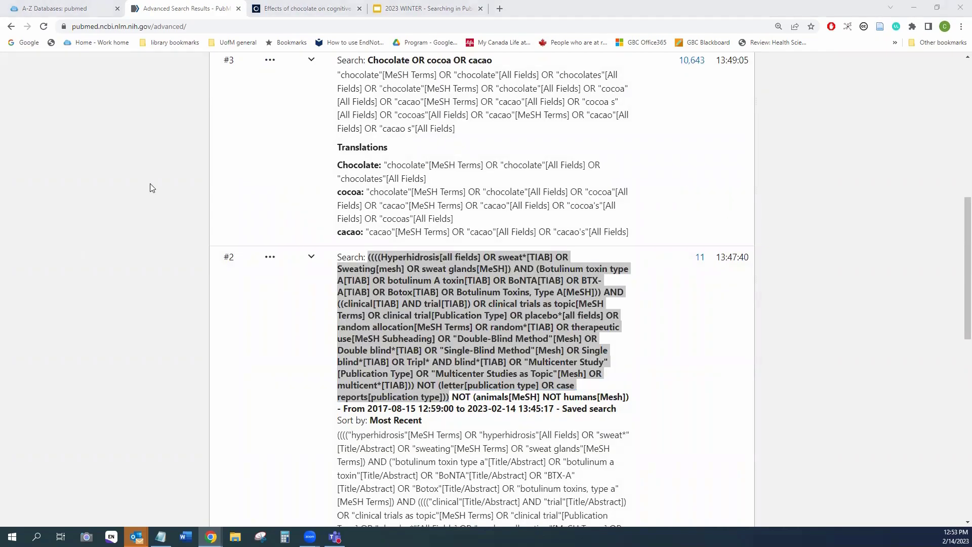
click(221, 336)
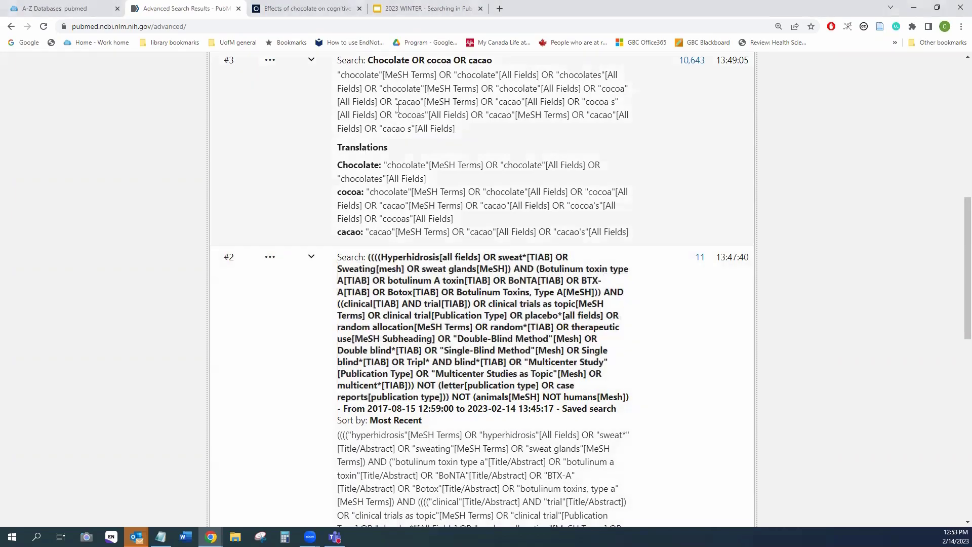
Step: Log out of the NCBI account from the Advanced Search page
scroll(246, 192, up, 6)
scroll(243, 190, up, 1)
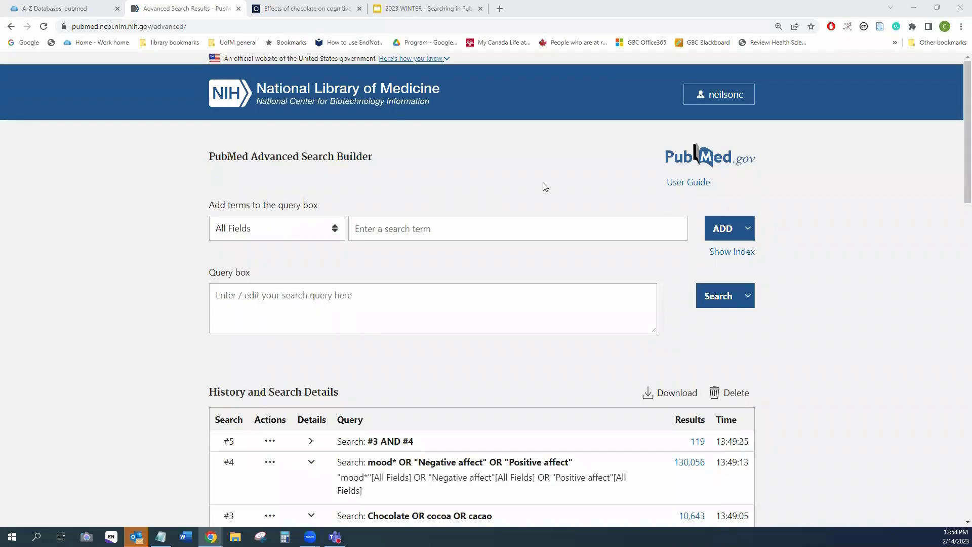
click(725, 101)
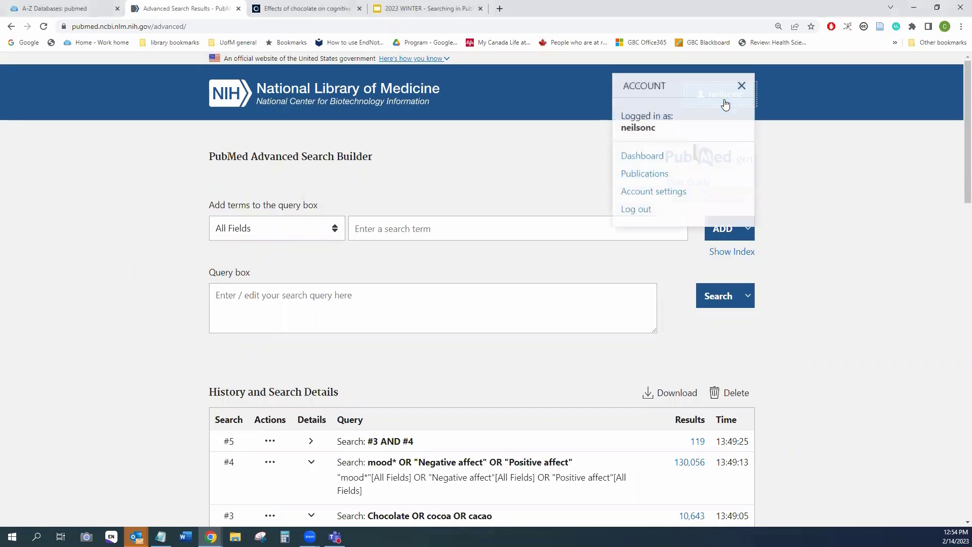
click(623, 213)
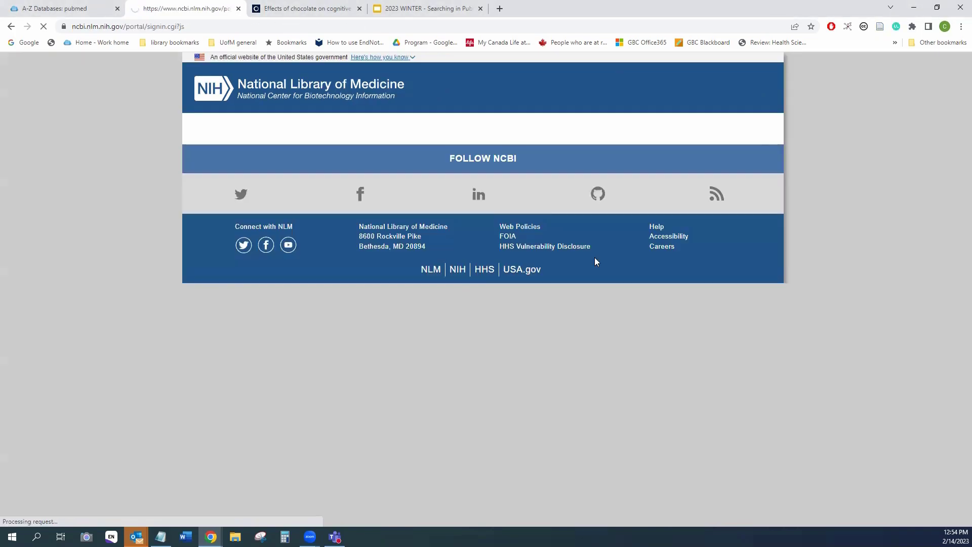
Step: Review the remaining search history and open the results of the combined search "#3 AND #4"
scroll(488, 304, down, 5)
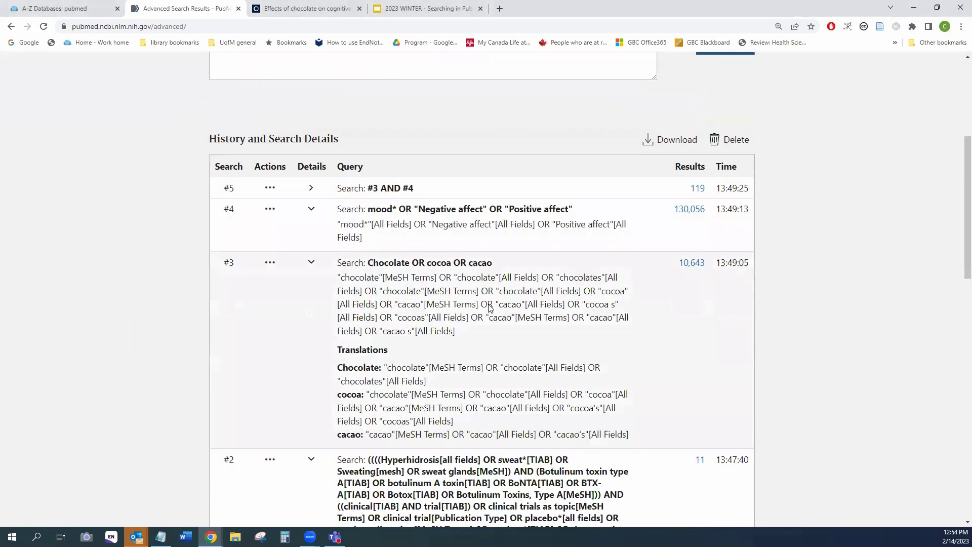
scroll(489, 306, down, 15)
scroll(485, 317, up, 10)
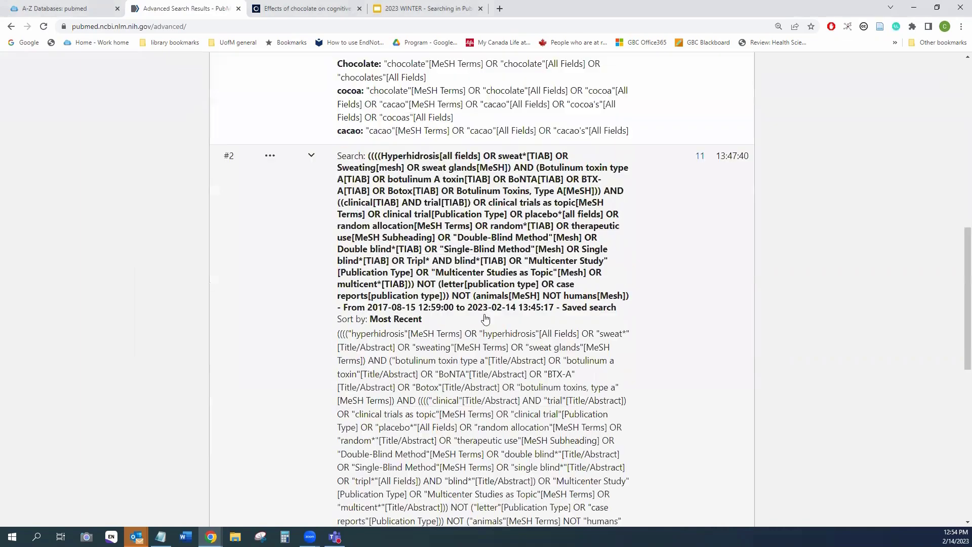
scroll(485, 318, up, 7)
click(696, 239)
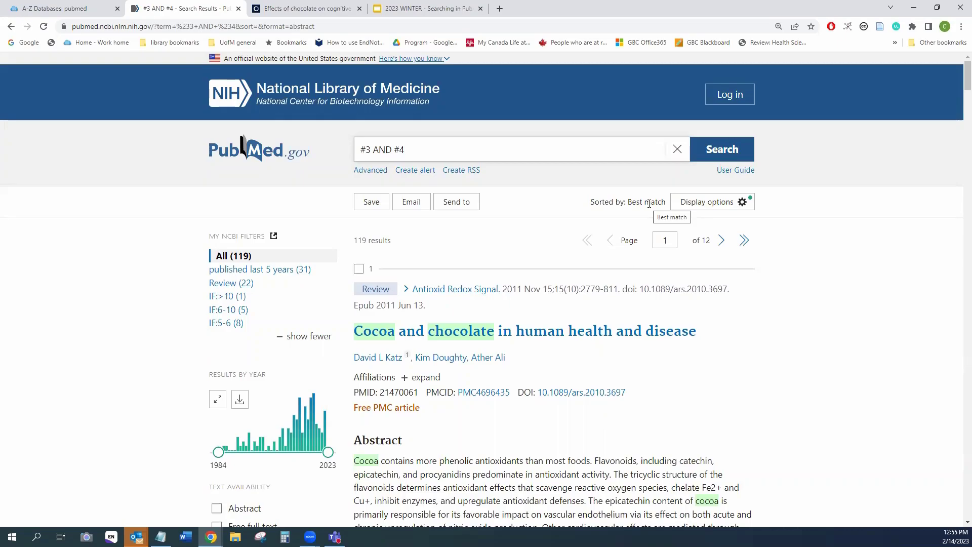
Step: Check the available sort orders, switch the results format to Summary and skim the result list
click(703, 202)
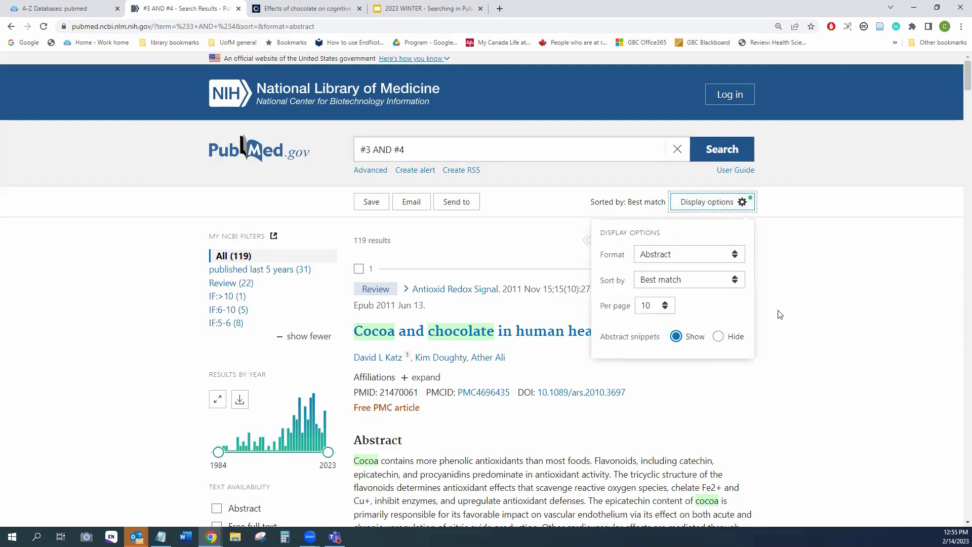
click(734, 281)
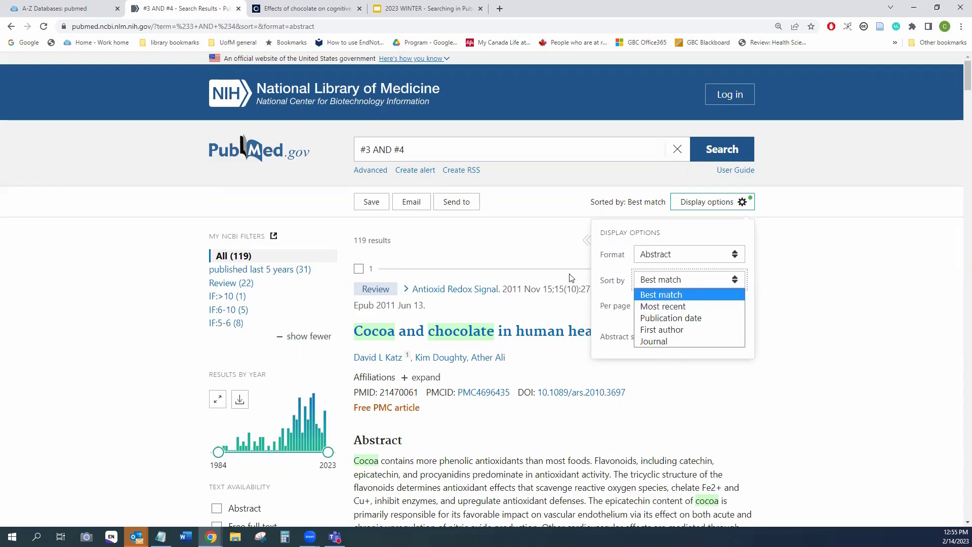
click(697, 257)
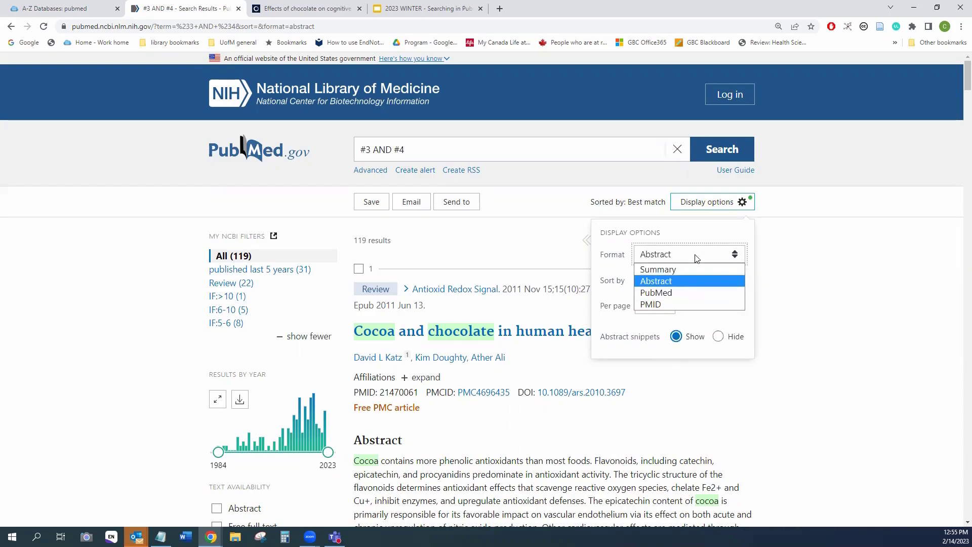
click(658, 269)
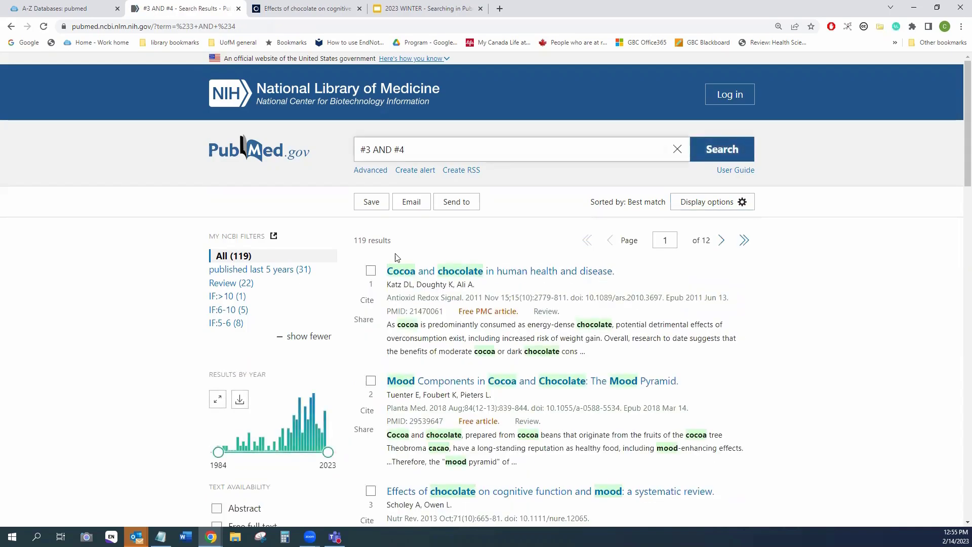
scroll(554, 358, down, 2)
scroll(554, 358, down, 9)
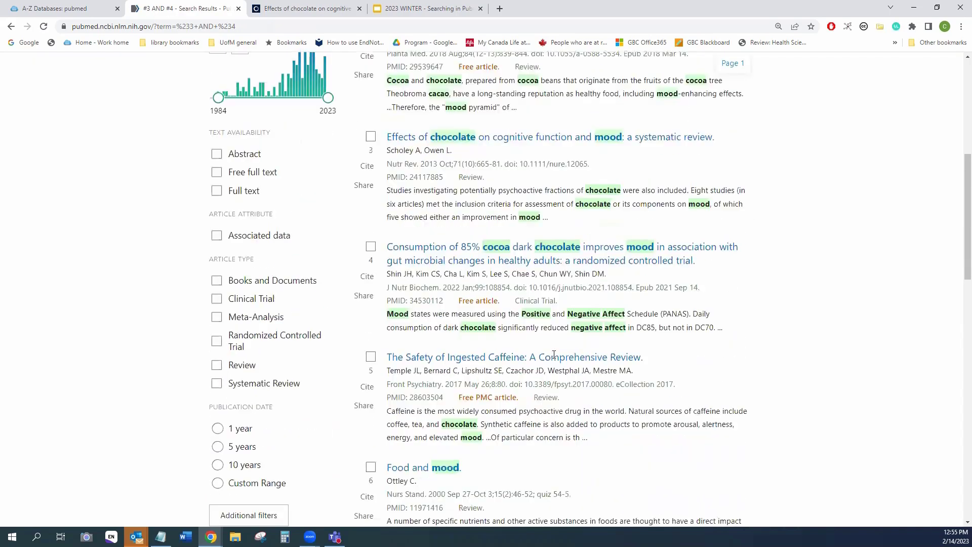
scroll(555, 354, up, 11)
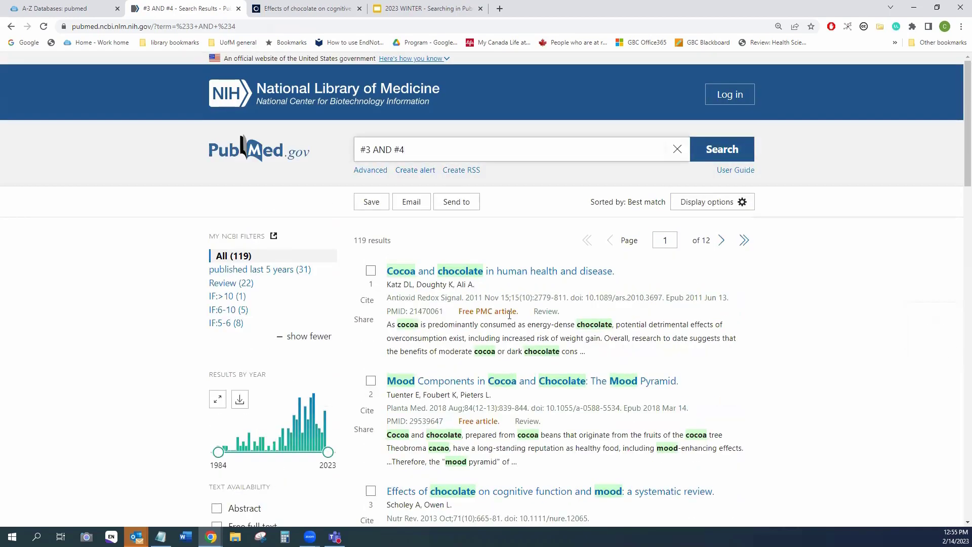
Step: Set the results format to Abstract and skim the first article's abstract and full text links
click(692, 206)
click(656, 253)
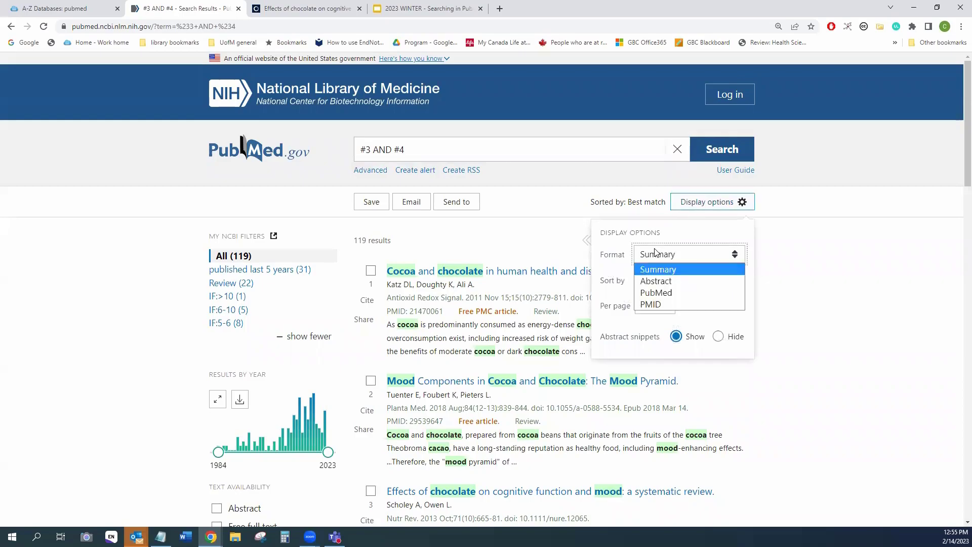
click(652, 283)
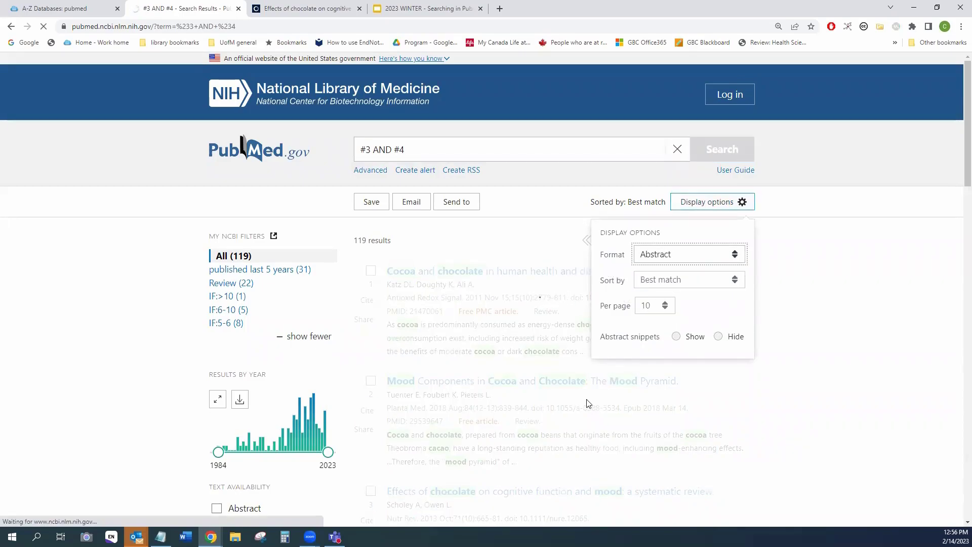
scroll(586, 401, down, 6)
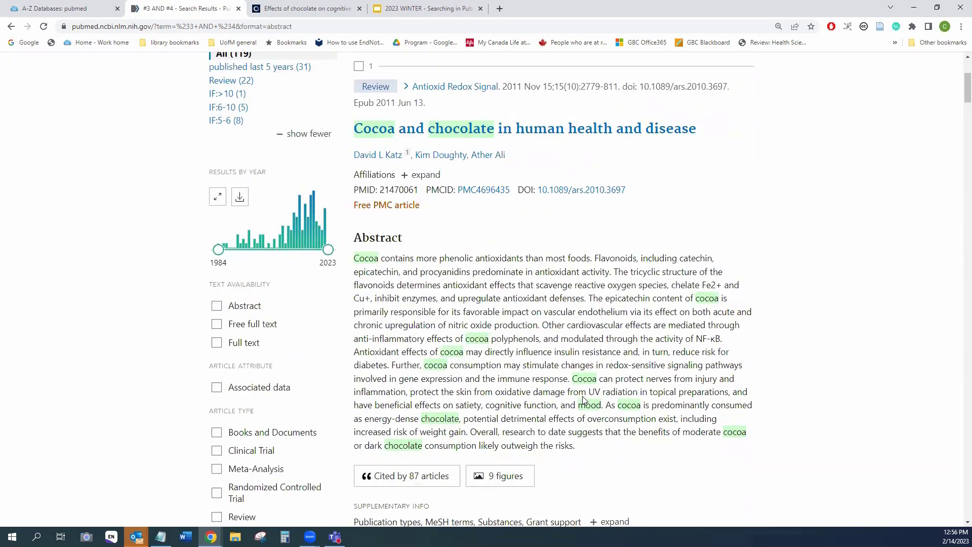
scroll(622, 308, down, 5)
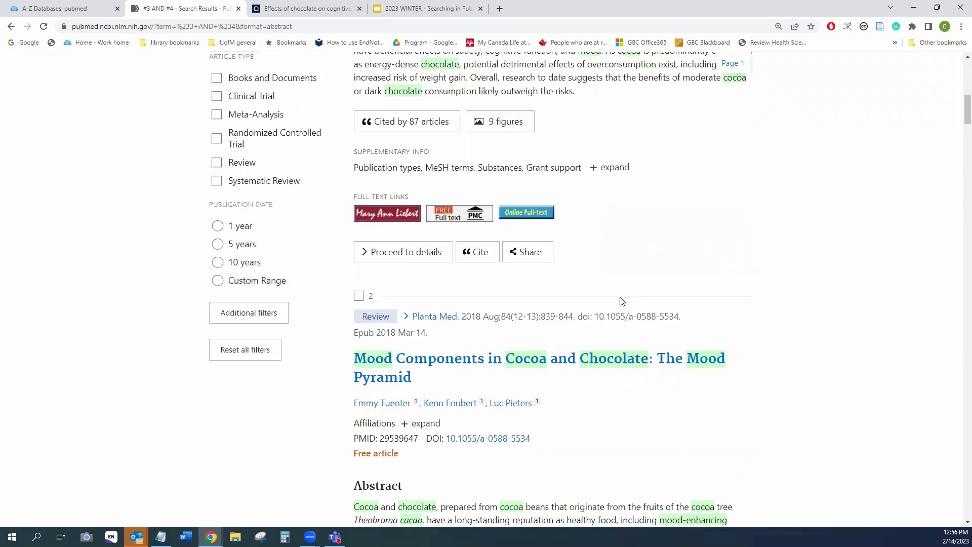
scroll(620, 301, up, 11)
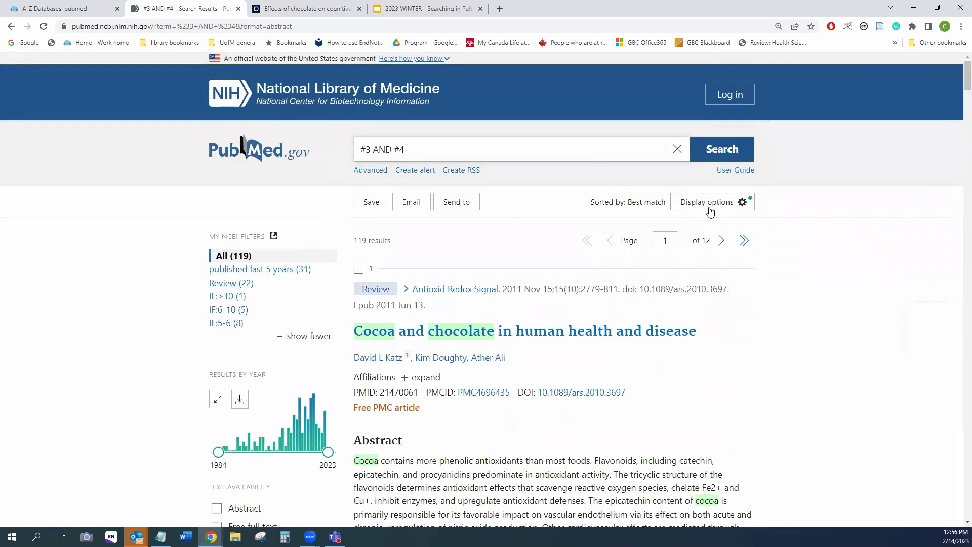
Step: View the results in PubMed format, highlight the start of the first record's abstract field and return to the abstract view
click(710, 211)
click(676, 257)
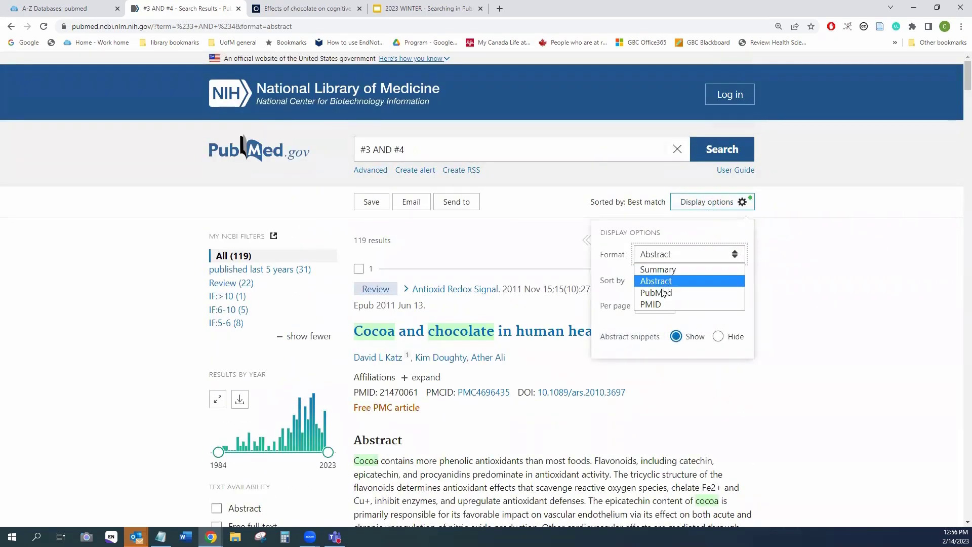
click(663, 294)
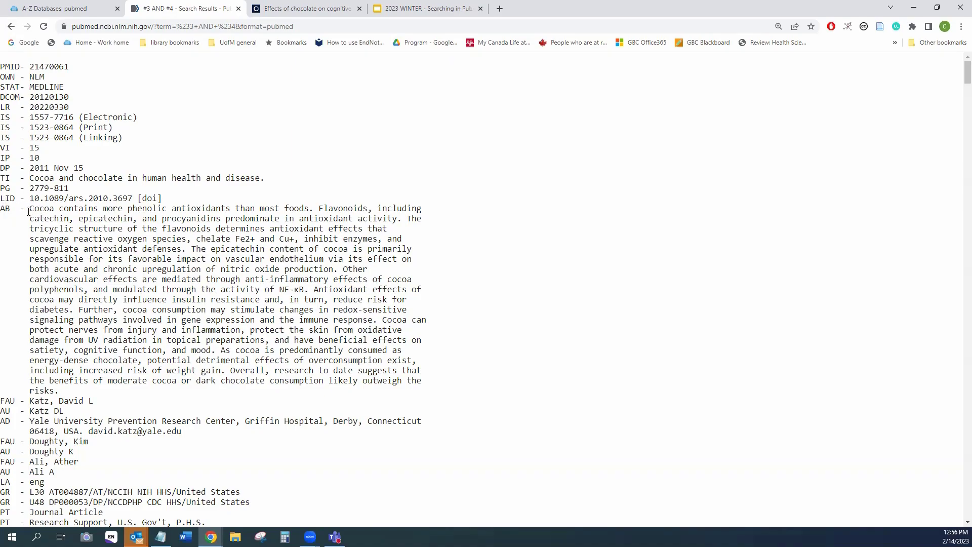
drag(28, 211, 32, 224)
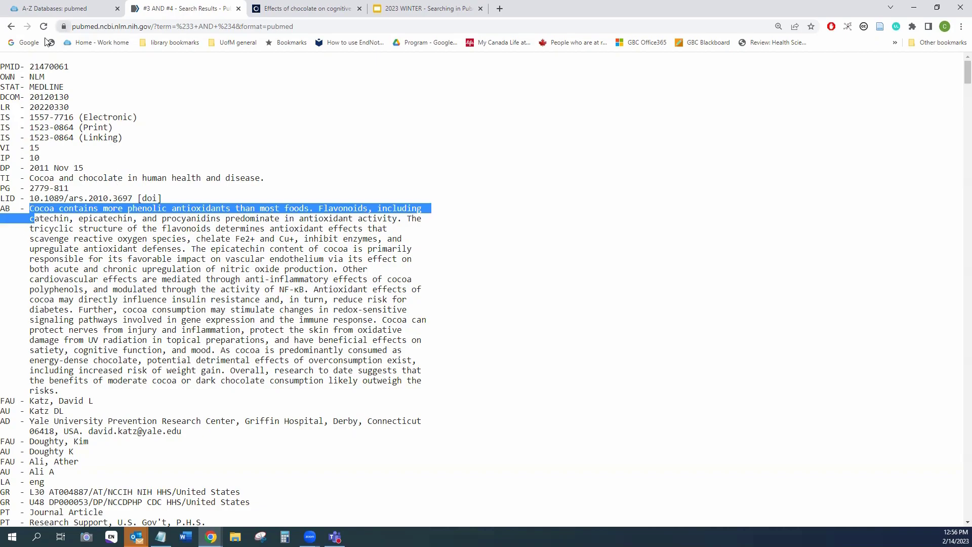
key(alt+Left)
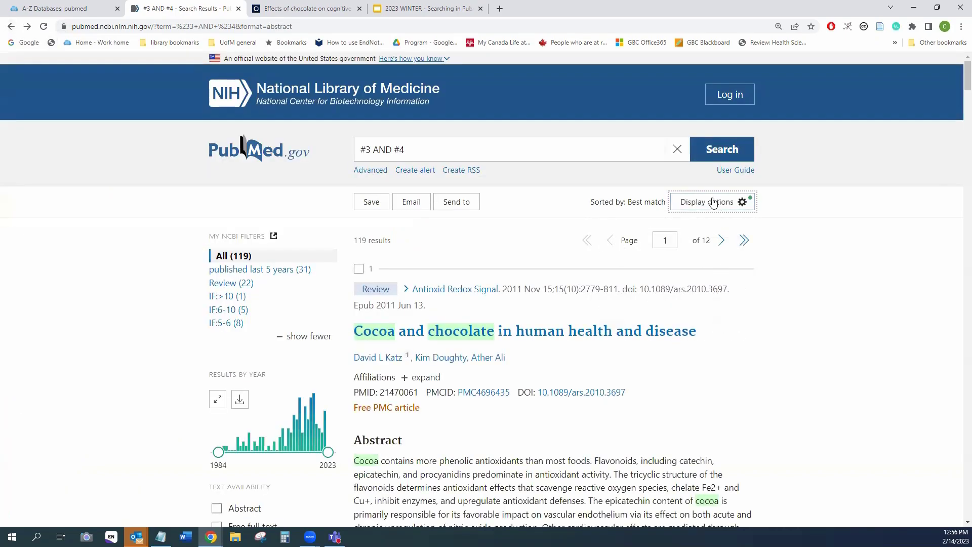
Step: View the results in PMID format, highlight the listed IDs and return to the abstract view
click(715, 202)
click(681, 255)
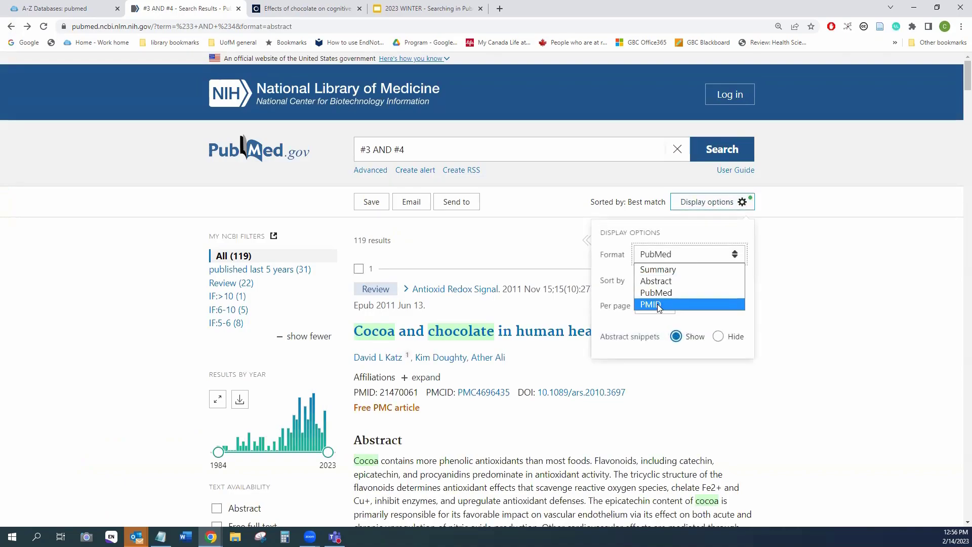
click(678, 305)
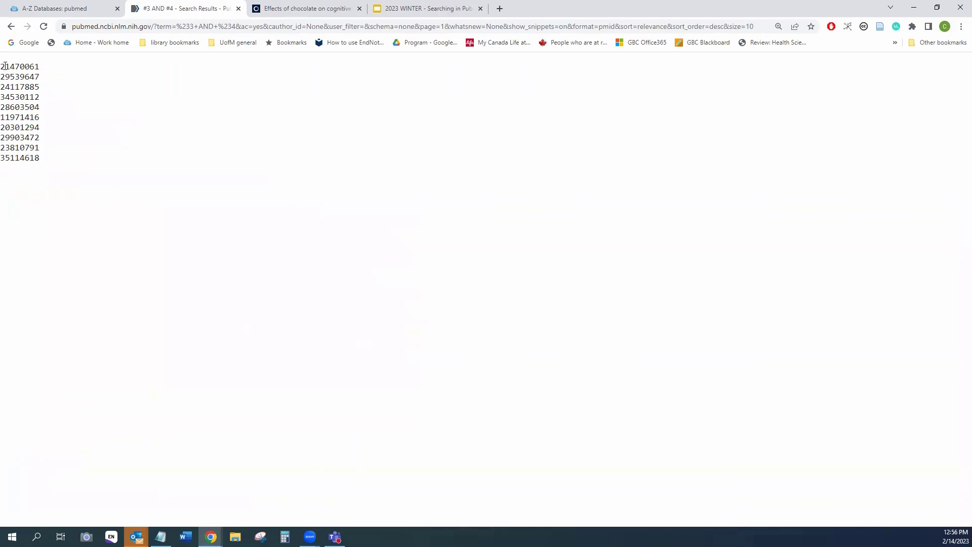
drag(4, 66, 30, 167)
click(56, 163)
click(11, 26)
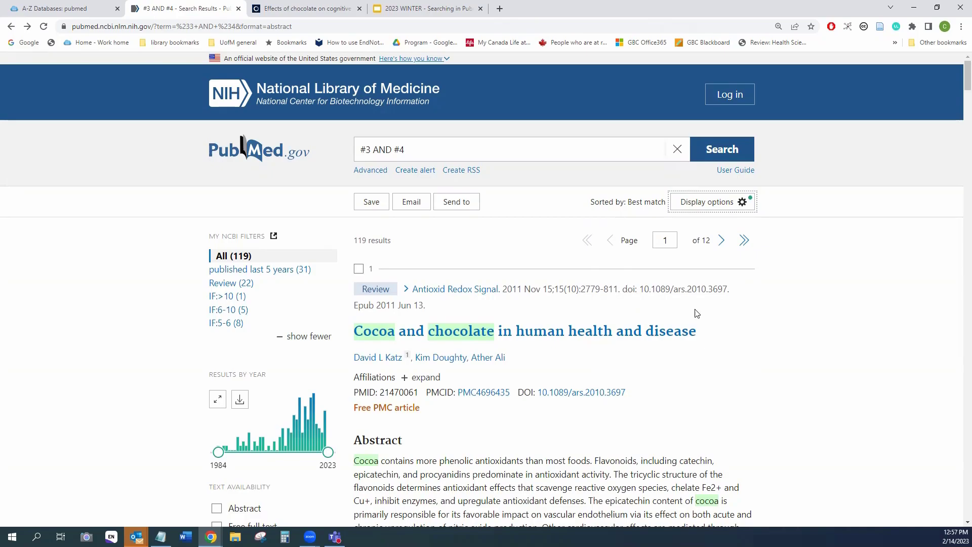
Step: Set the PMID display to 200 items per page, skim the ID list and return to the results
scroll(956, 90, down, 20)
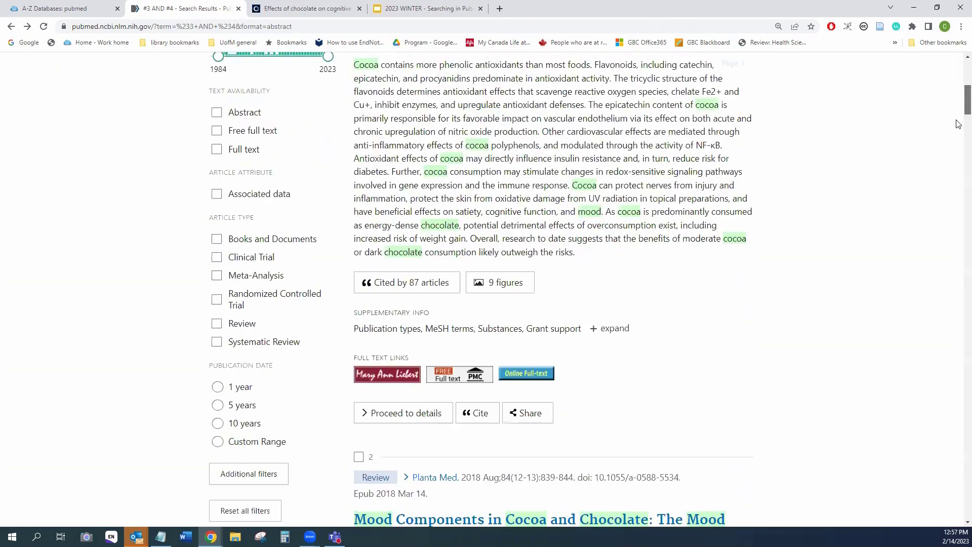
drag(949, 360, 950, 89)
click(723, 198)
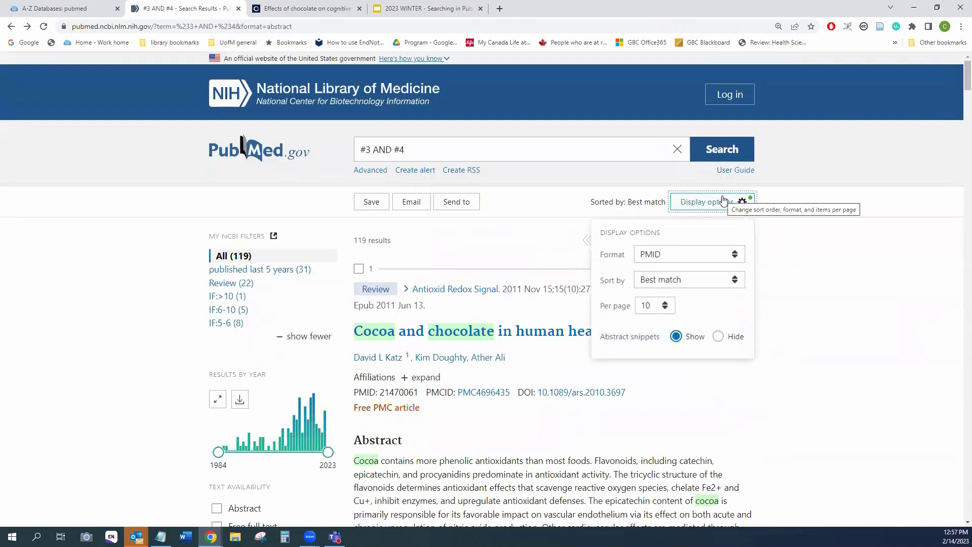
click(669, 307)
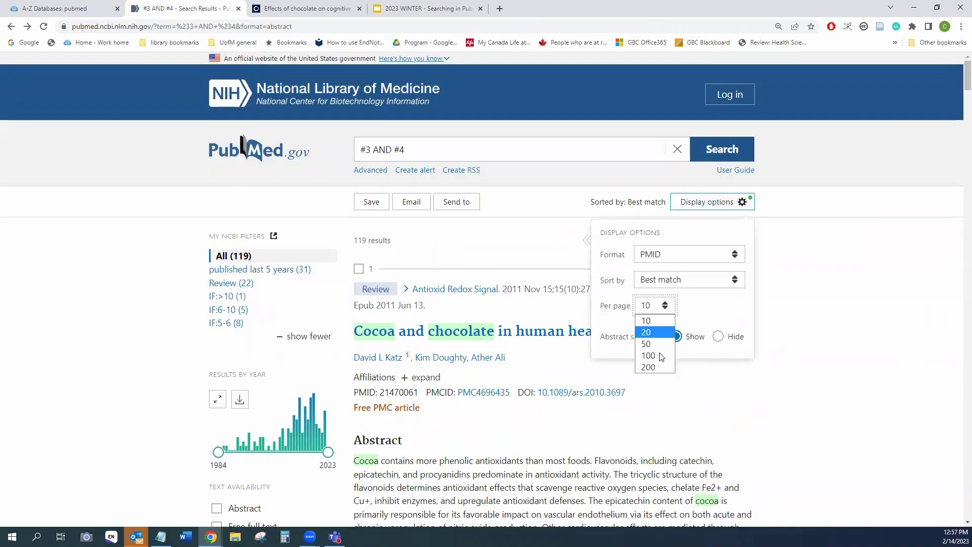
click(649, 367)
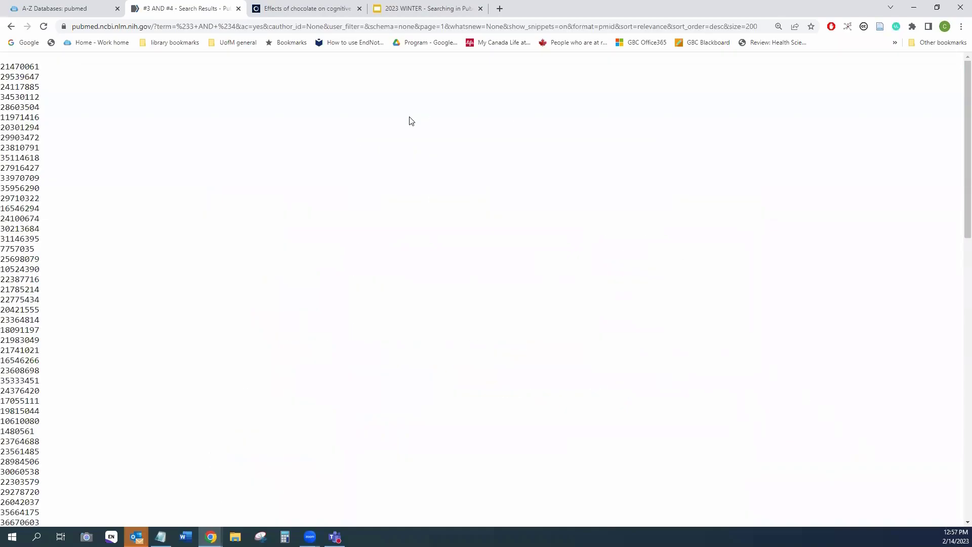
scroll(158, 135, down, 1)
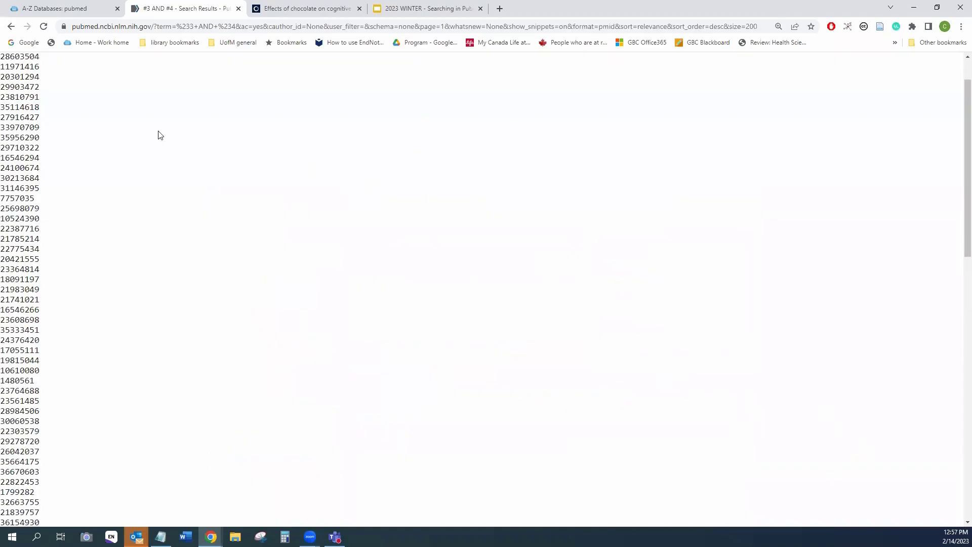
click(12, 30)
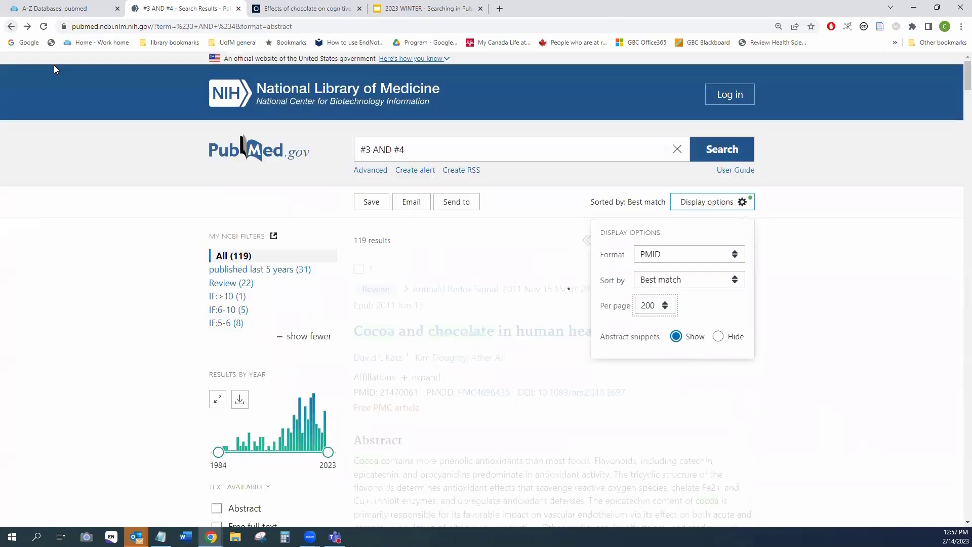
Step: Display the results in Abstract format with 200 items per page and skim through the first few abstracts
click(709, 201)
click(689, 255)
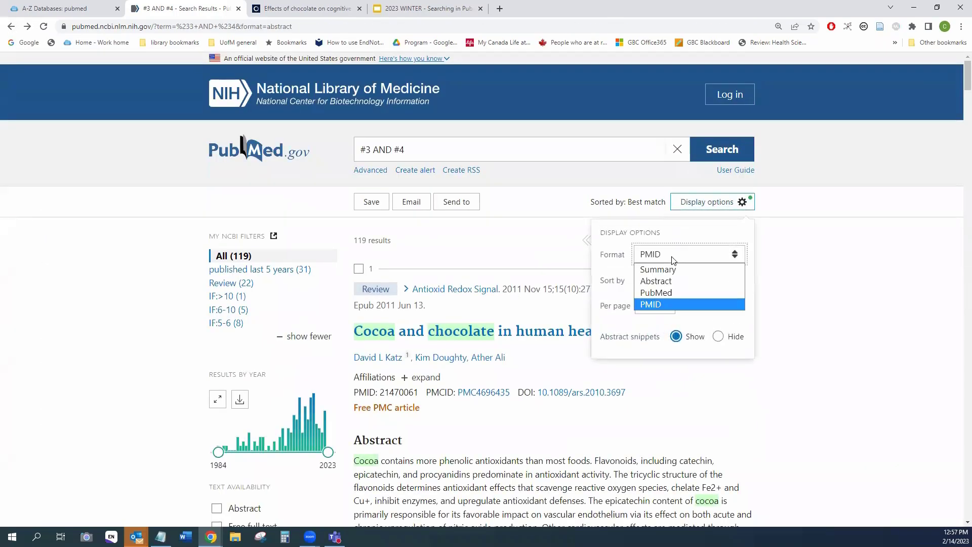
click(663, 281)
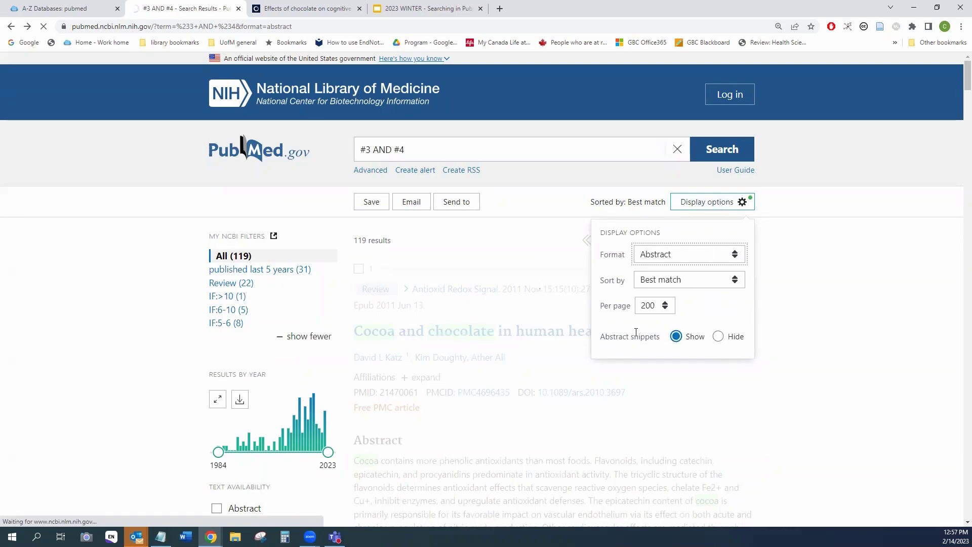
click(866, 300)
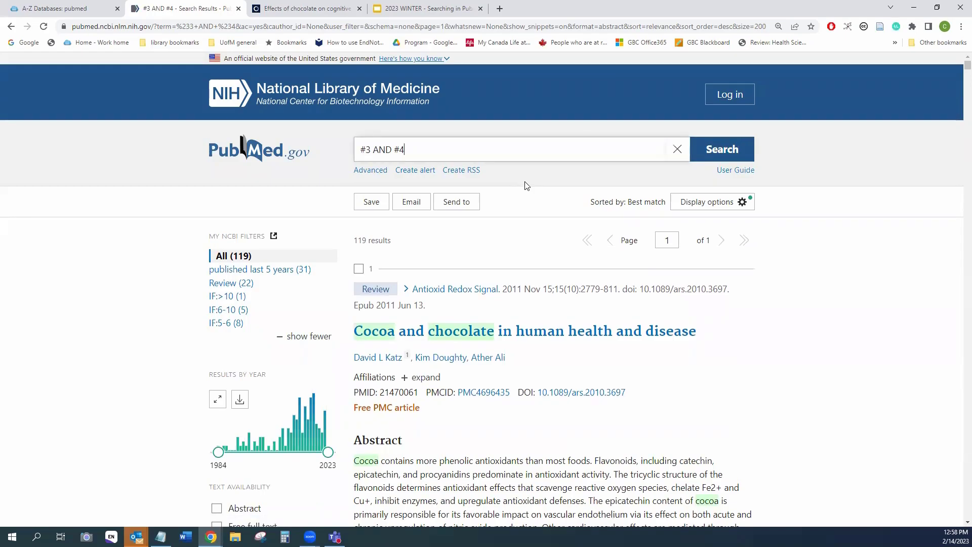
scroll(524, 186, down, 7)
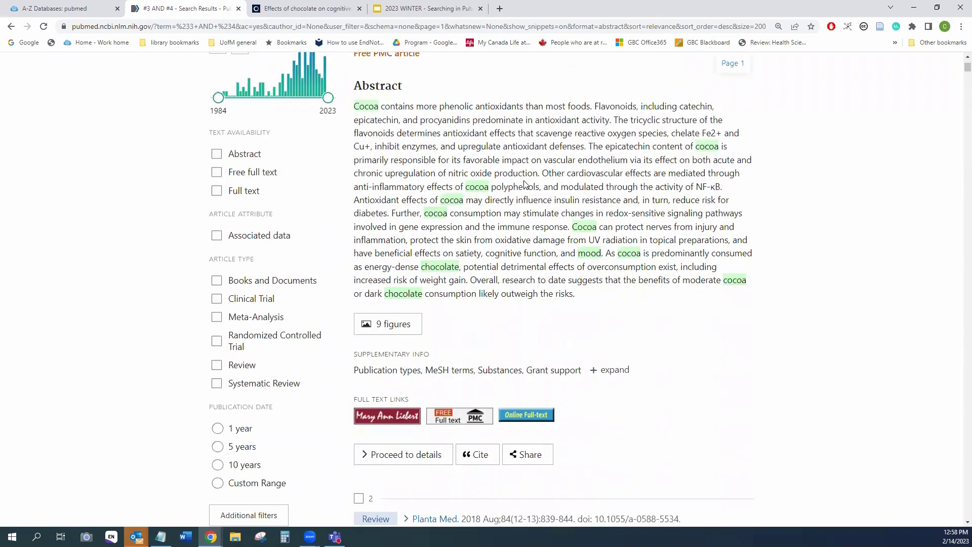
scroll(524, 185, down, 20)
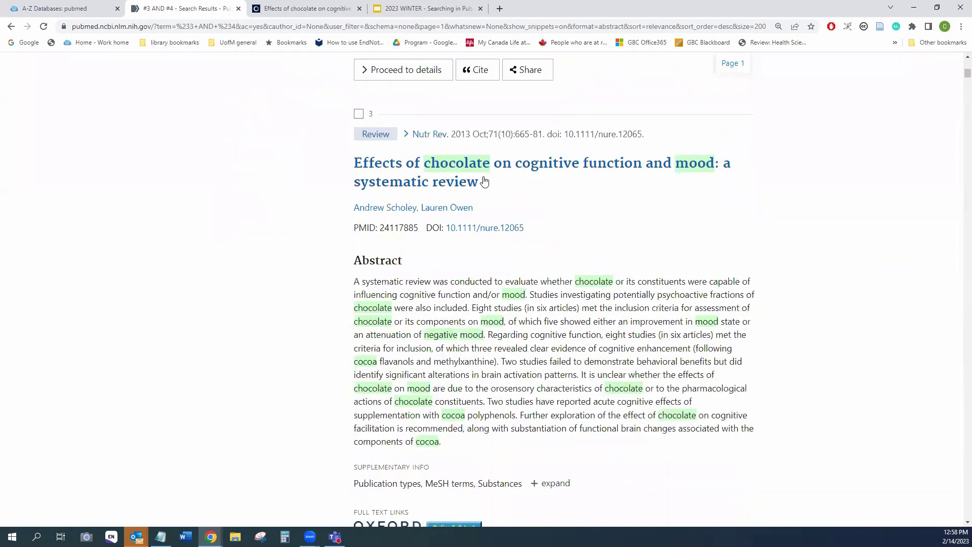
scroll(485, 181, down, 18)
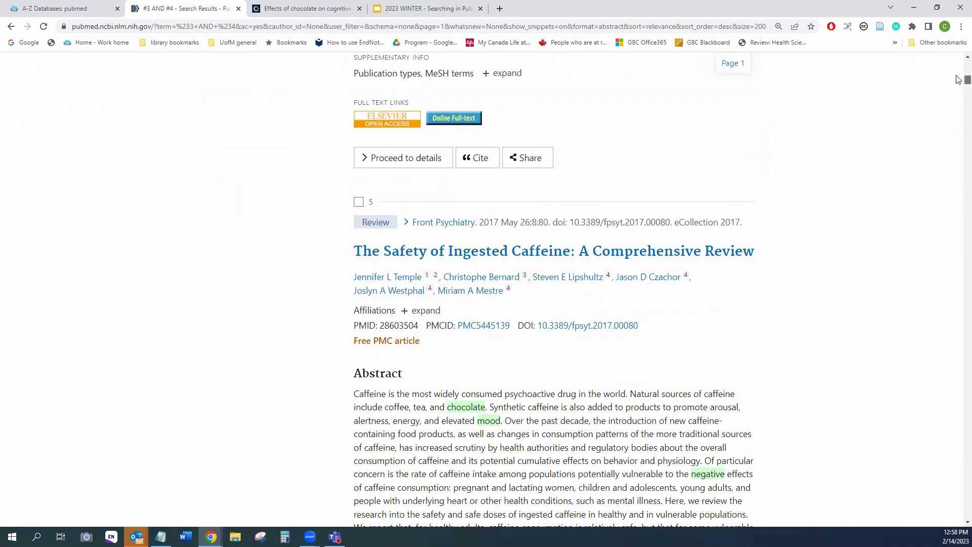
scroll(749, 328, up, 20)
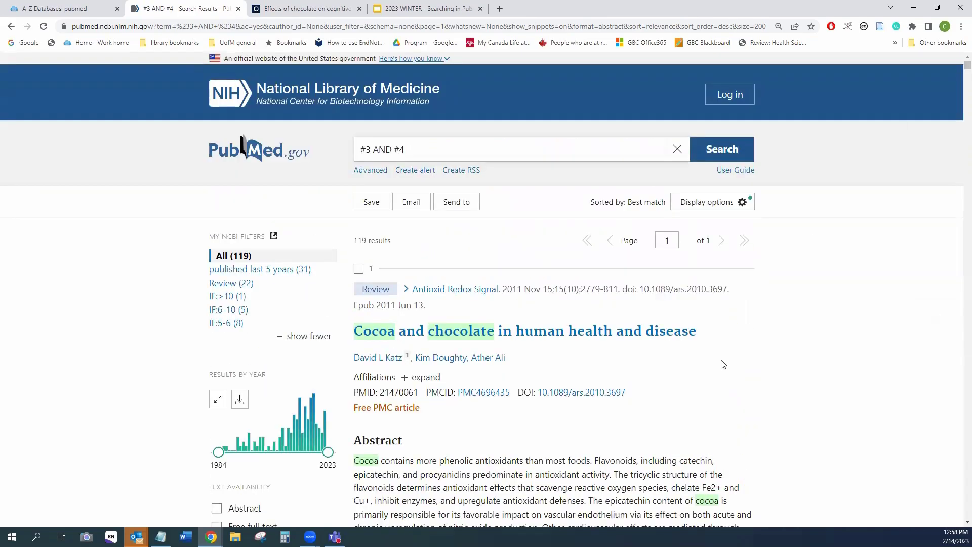